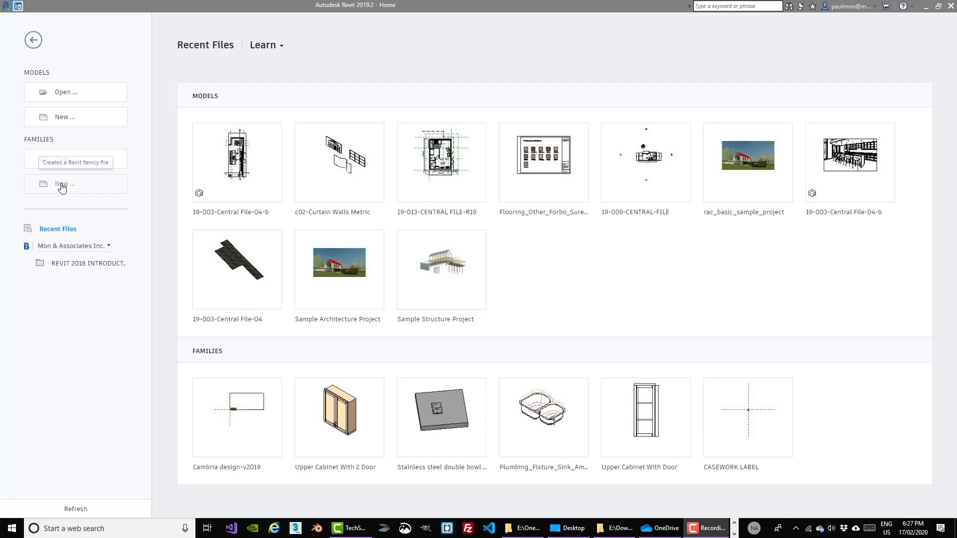
- Create a new family from the Metric Generic Annotation.rft template in the Annotations folder
click(61, 183)
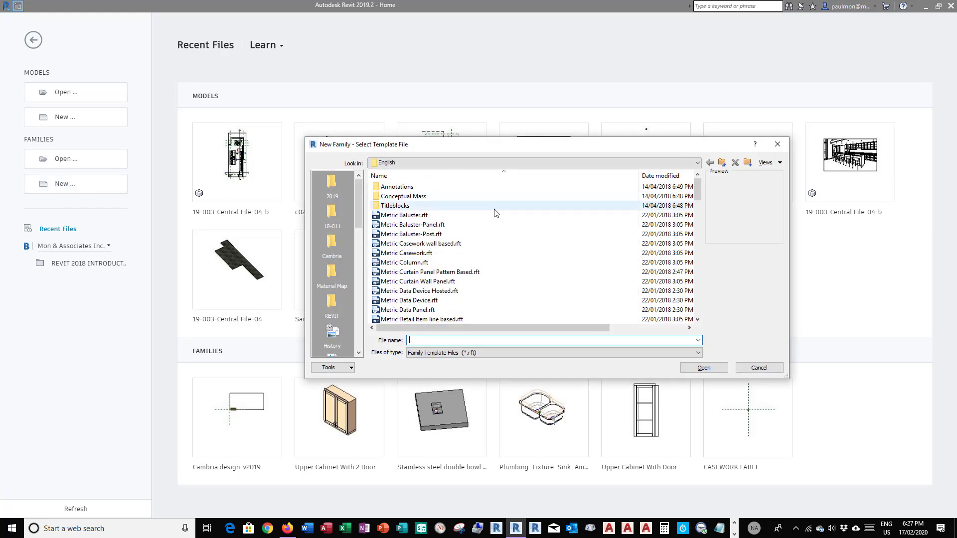
drag(501, 148, 477, 149)
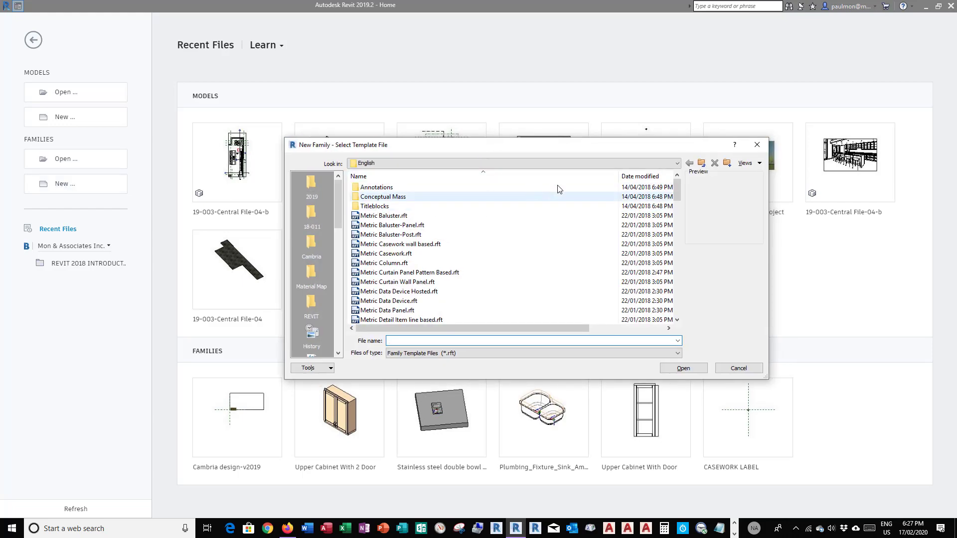
double_click(375, 187)
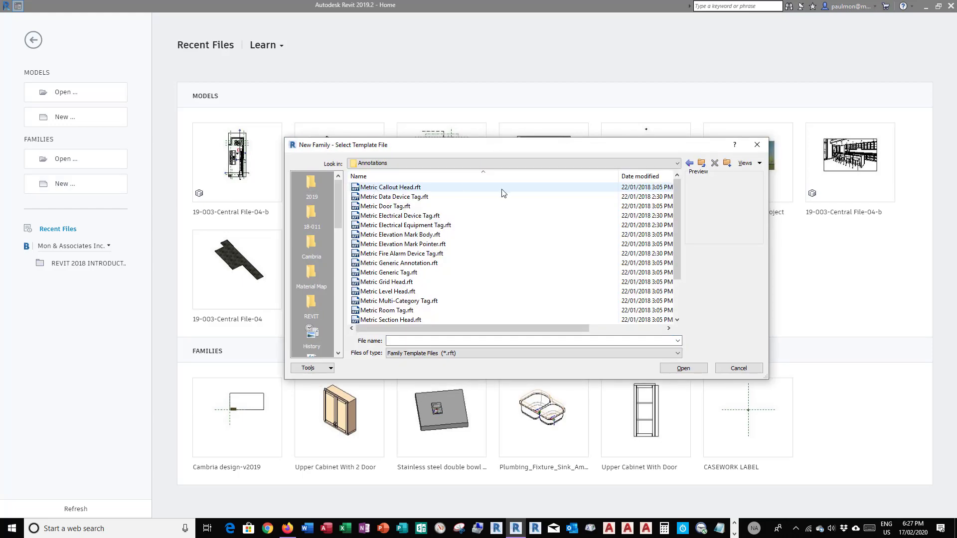
click(420, 263)
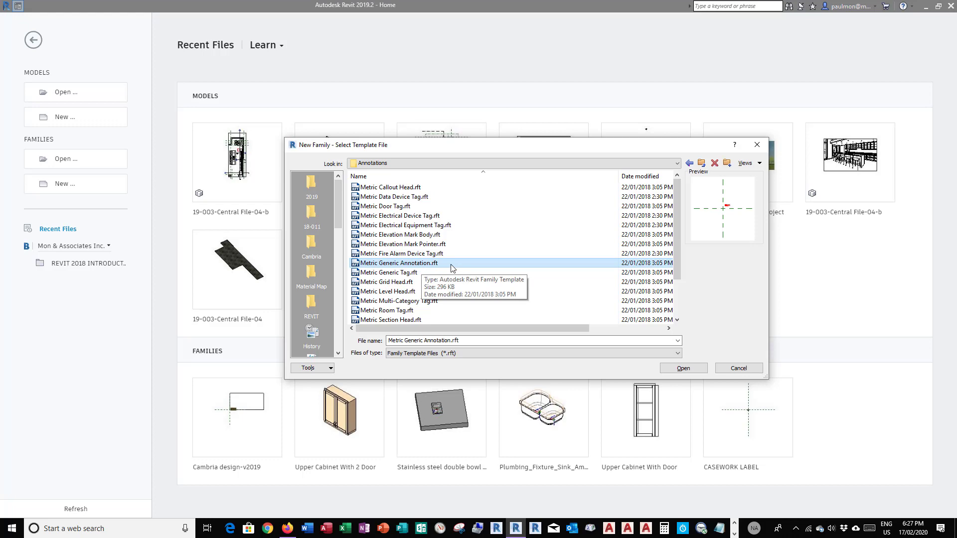
click(680, 370)
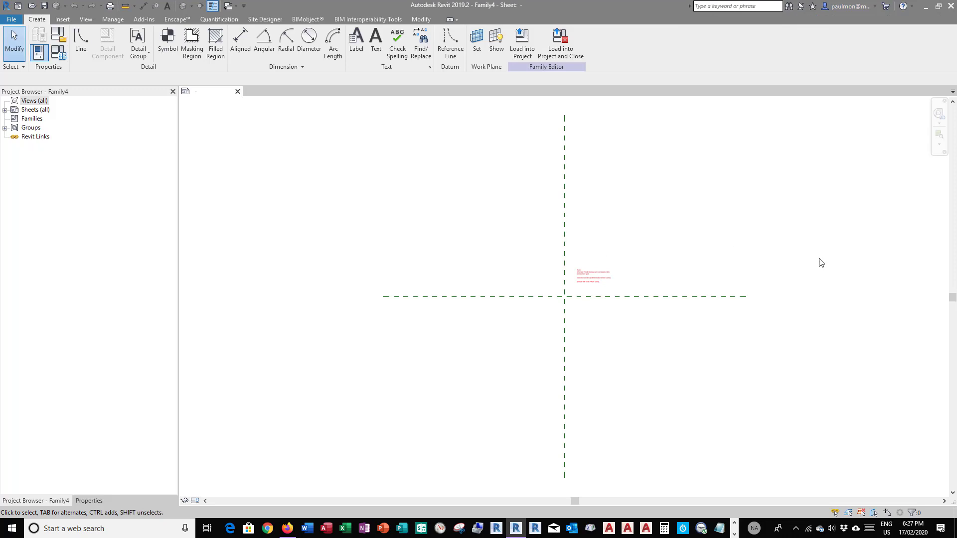
- Delete the red instruction note beside the intersection of the reference planes
scroll(650, 277, up, 4)
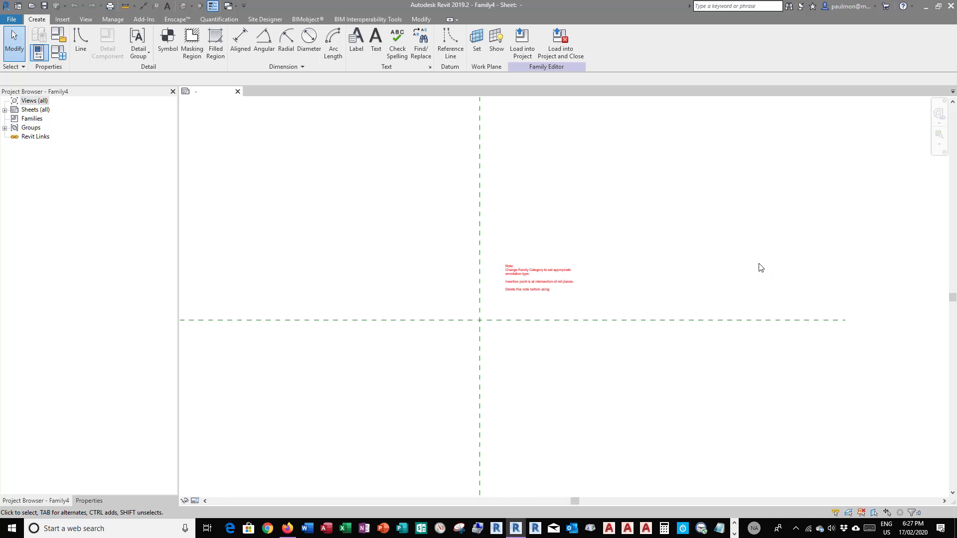
click(524, 282)
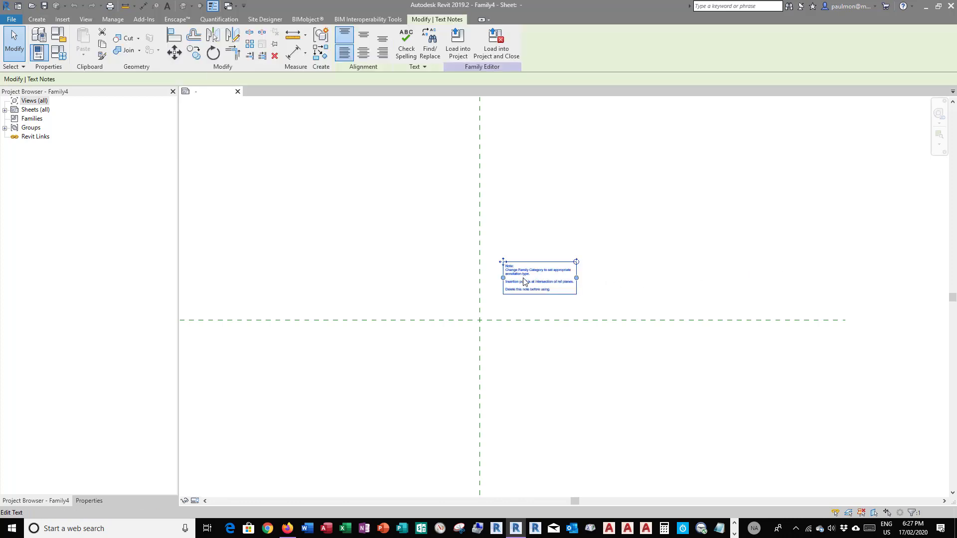
key(Delete)
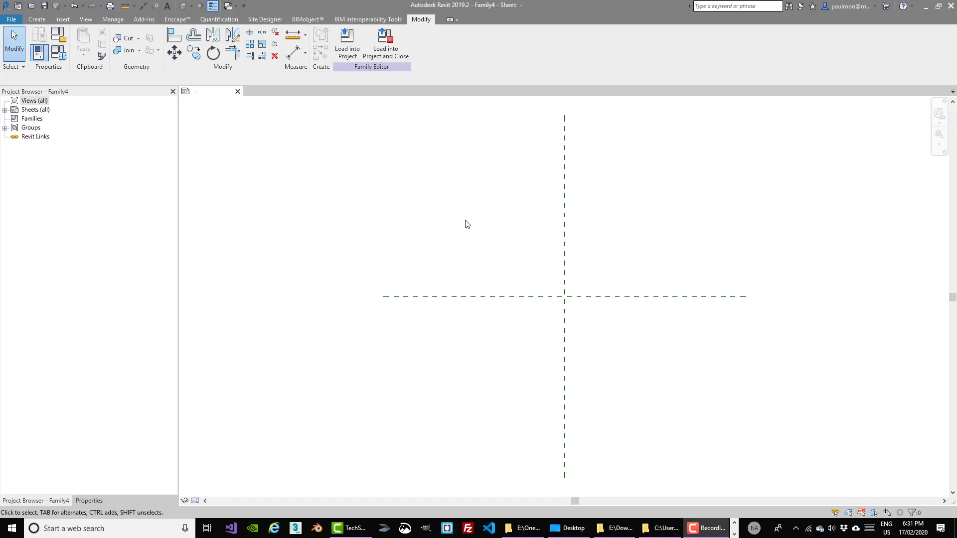
- Save the family as CONDO-KEY-PLAN in the SAMPLE KEY PLAN FAMILY folder on the Desktop
click(11, 20)
mouse_move(55, 137)
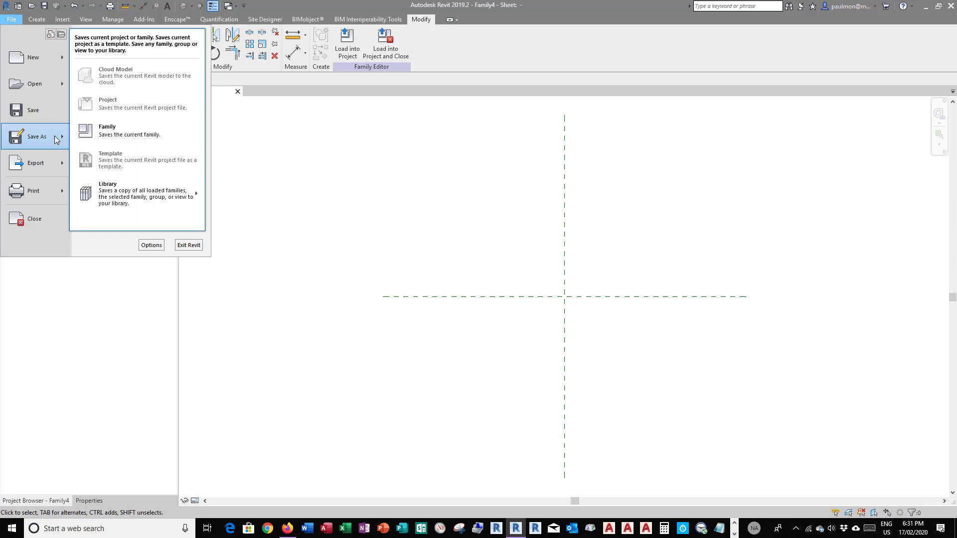
click(106, 132)
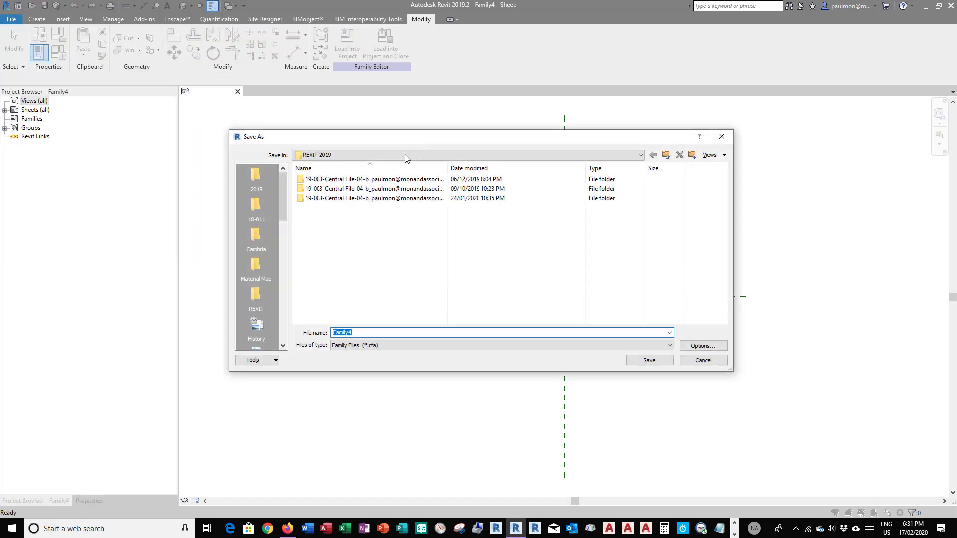
click(394, 155)
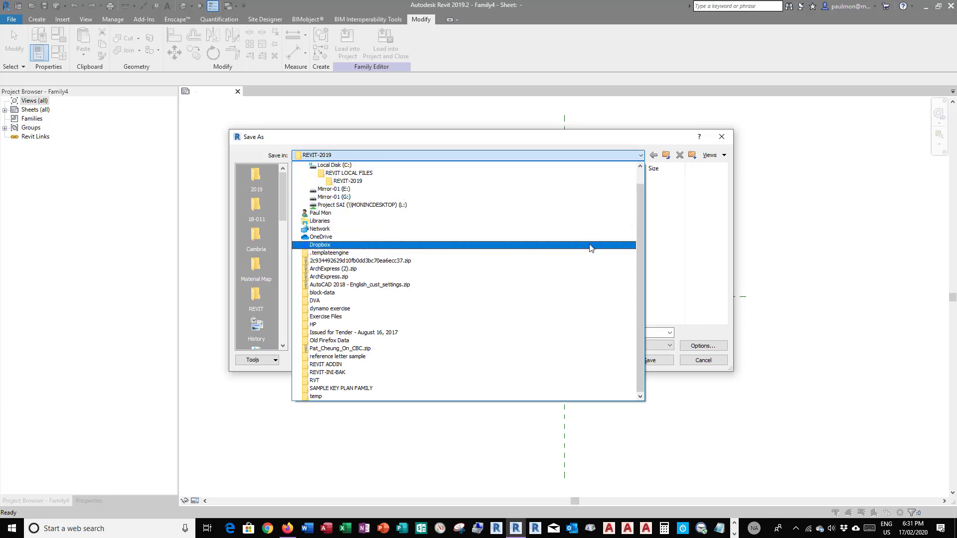
drag(638, 260, 638, 217)
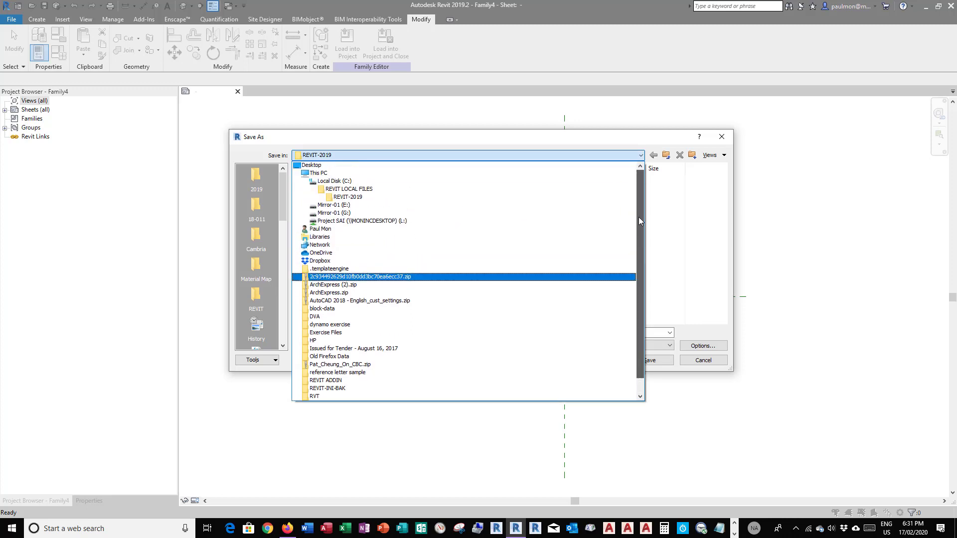
click(319, 165)
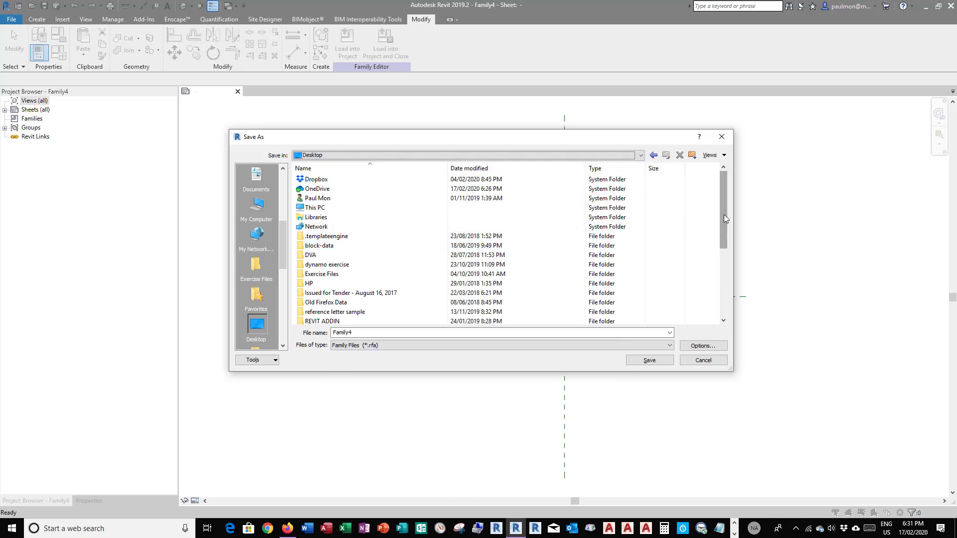
drag(724, 218, 721, 244)
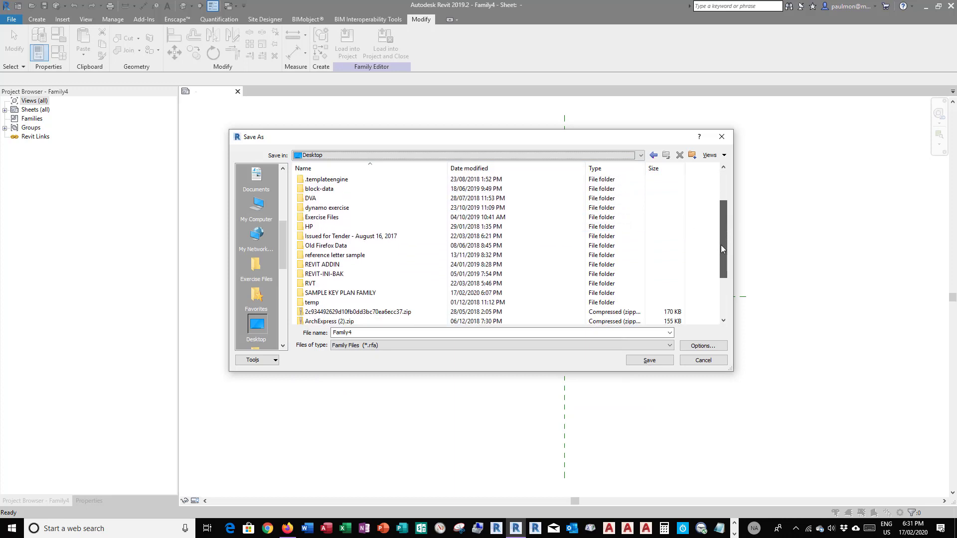
double_click(347, 294)
double_click(366, 333)
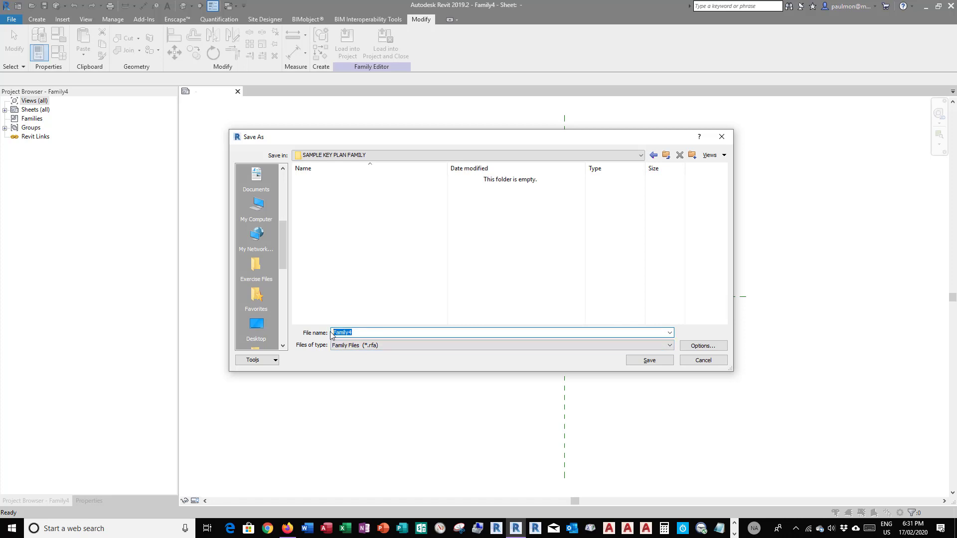
text(CONDO-KEY-PLAN)
click(650, 360)
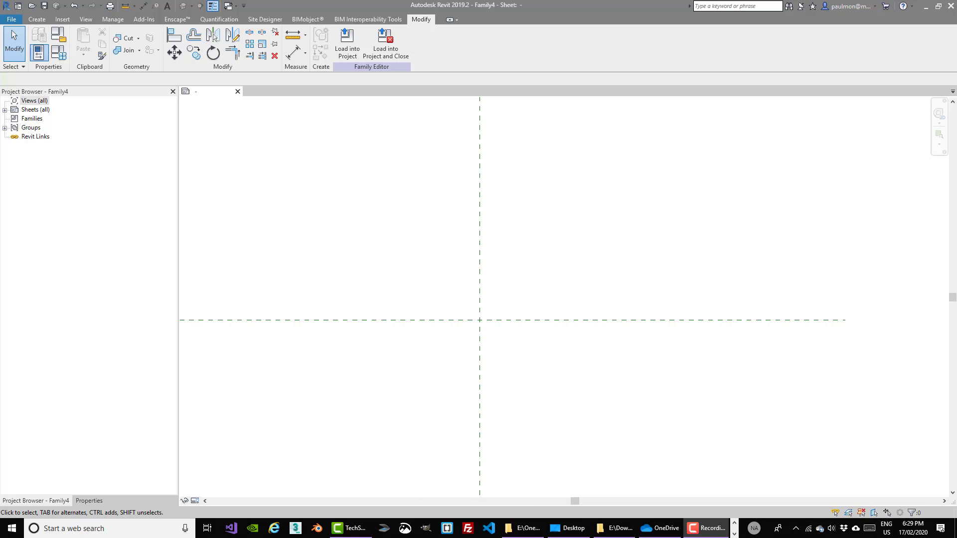
- Place the imported condo-floor-plan.JPG image centred on the intersection of the two reference planes
drag(912, 235, 476, 321)
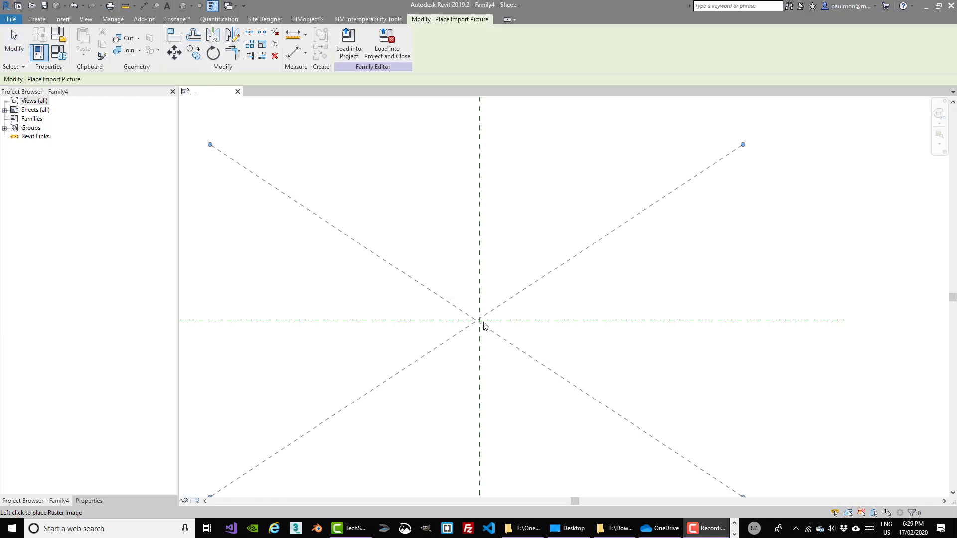
click(480, 322)
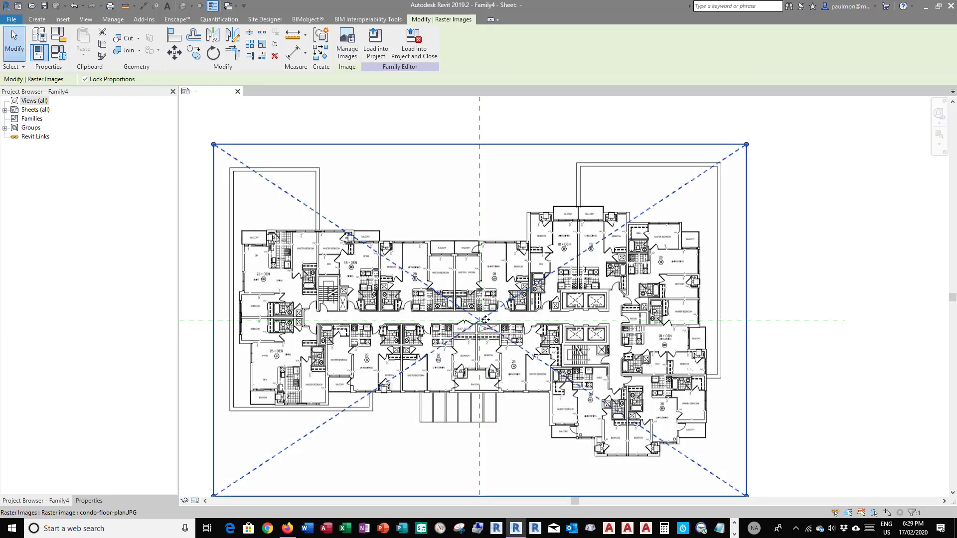
click(836, 369)
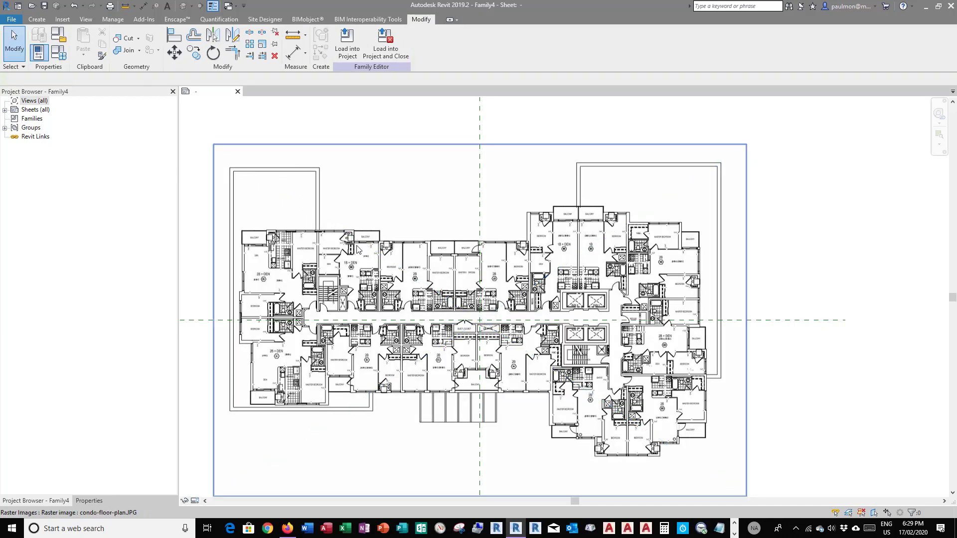
scroll(421, 211, down, 3)
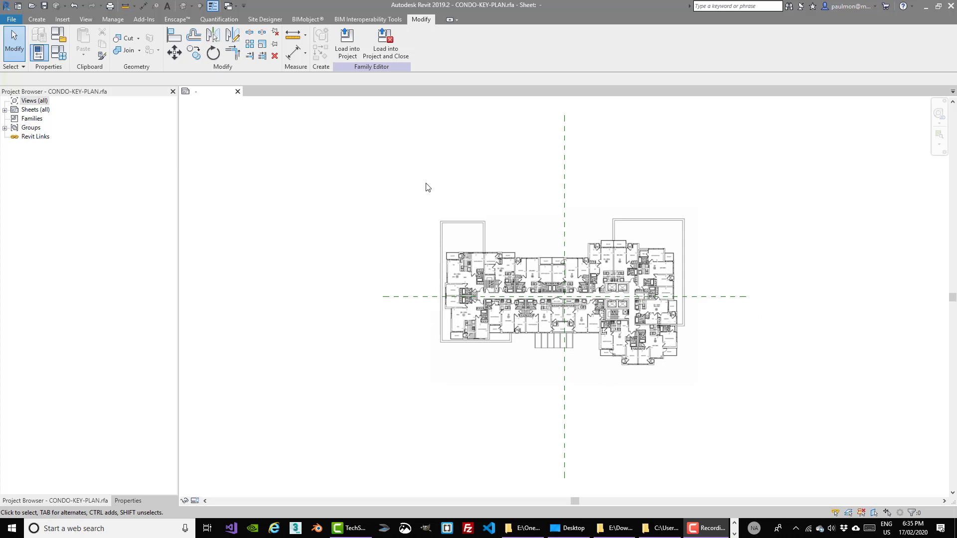
- Measure the overall width of the floor plan image between its outermost outline corners
click(294, 38)
click(440, 219)
click(523, 205)
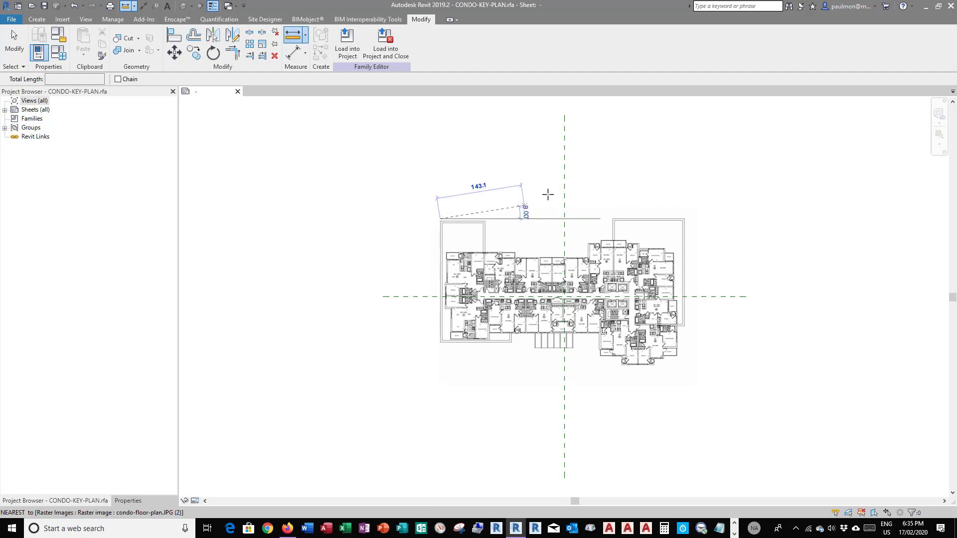
click(685, 218)
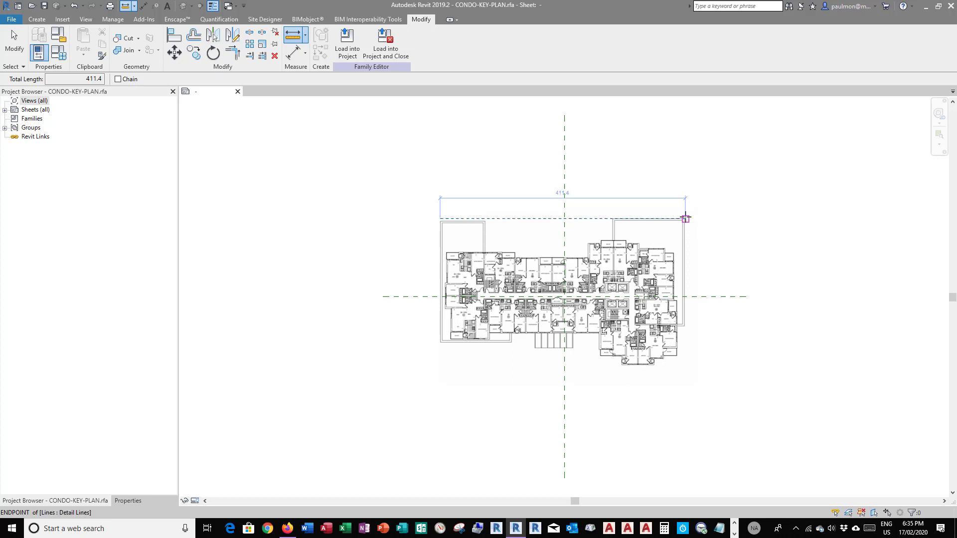
click(13, 42)
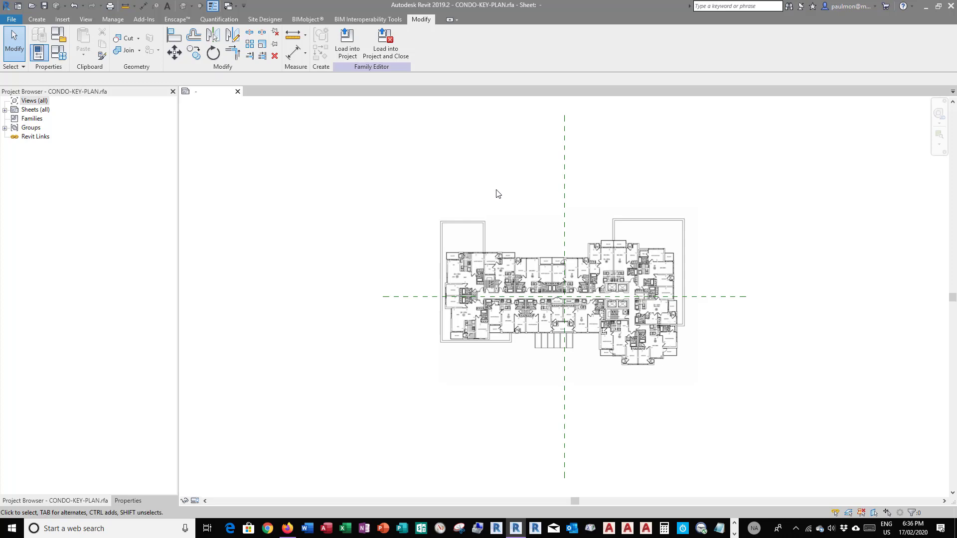
- Draw a vertical reference line offset 25 to the right of the vertical reference plane, ending at the image's lower edge
click(38, 19)
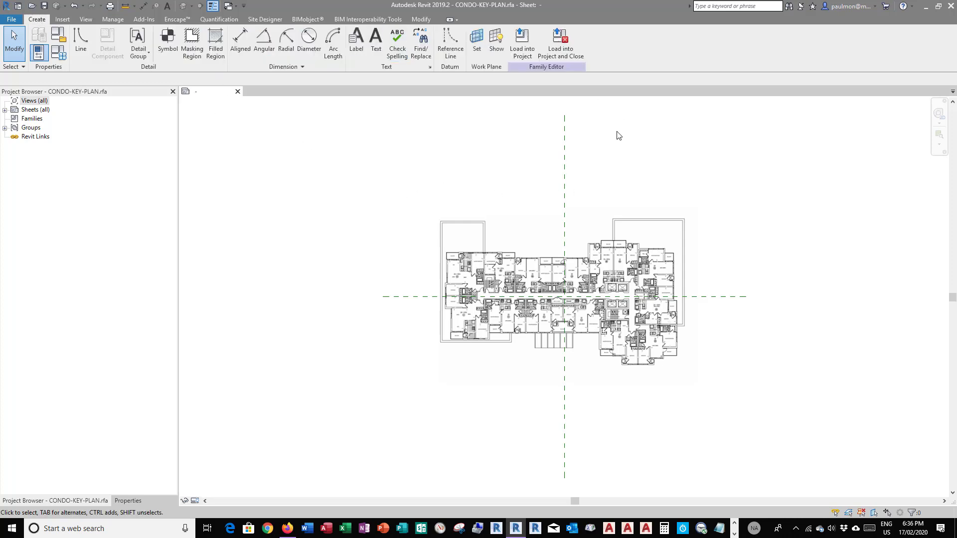
click(447, 50)
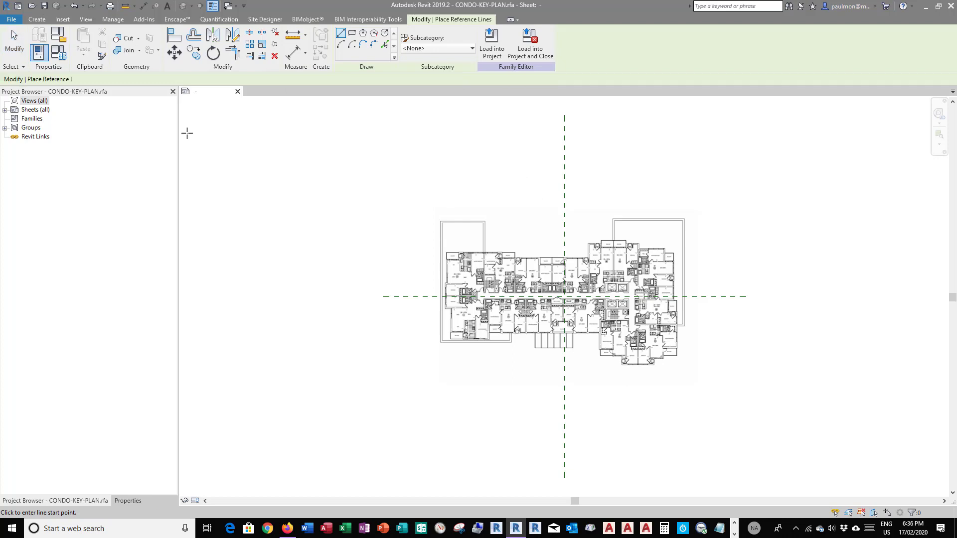
click(171, 78)
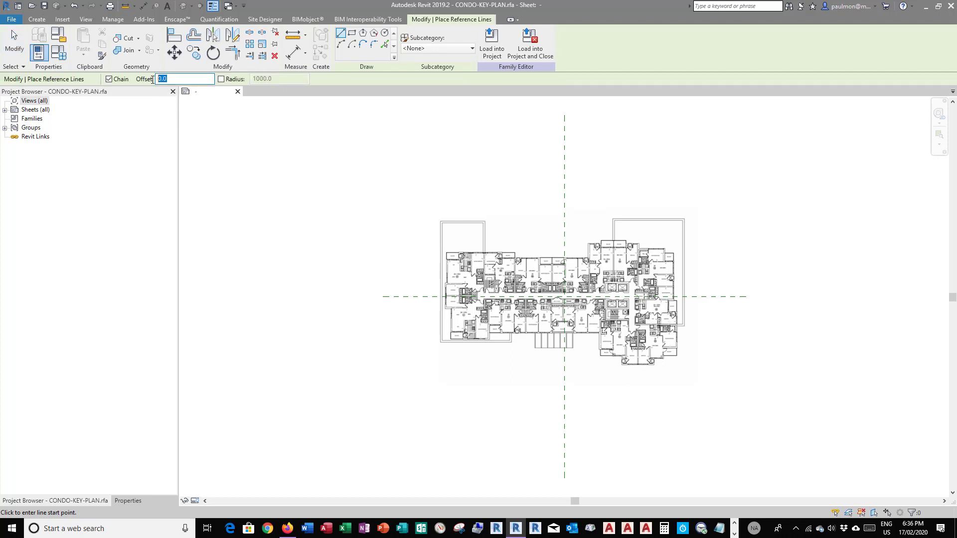
text(2.0)
drag(164, 78, 142, 80)
text(25)
click(564, 157)
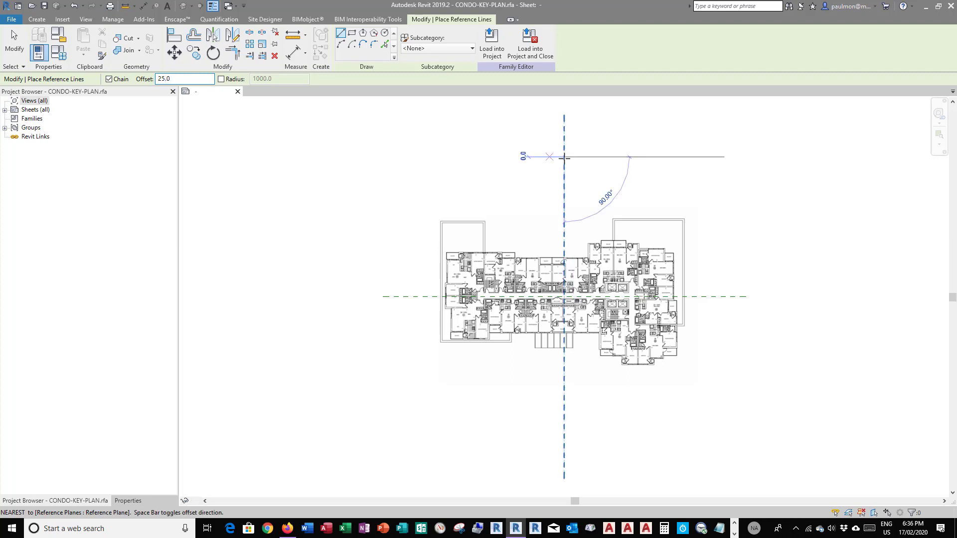
click(563, 383)
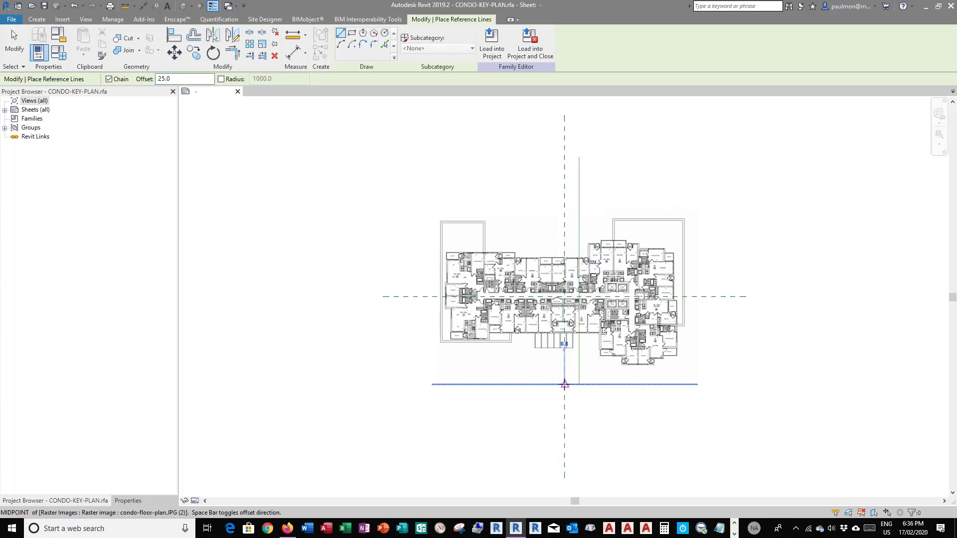
key(Escape)
key(Escape)
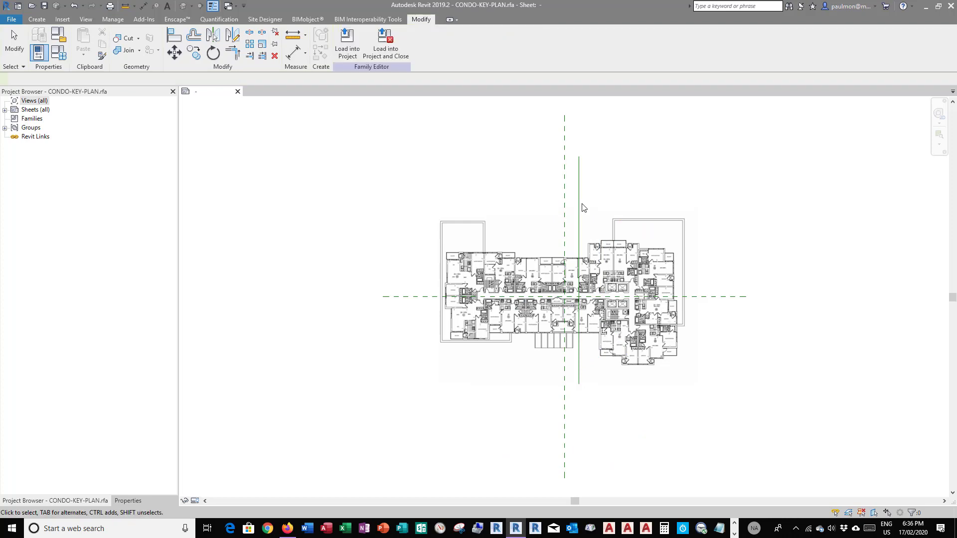
- Mirror the vertical reference line about the vertical reference plane
click(579, 206)
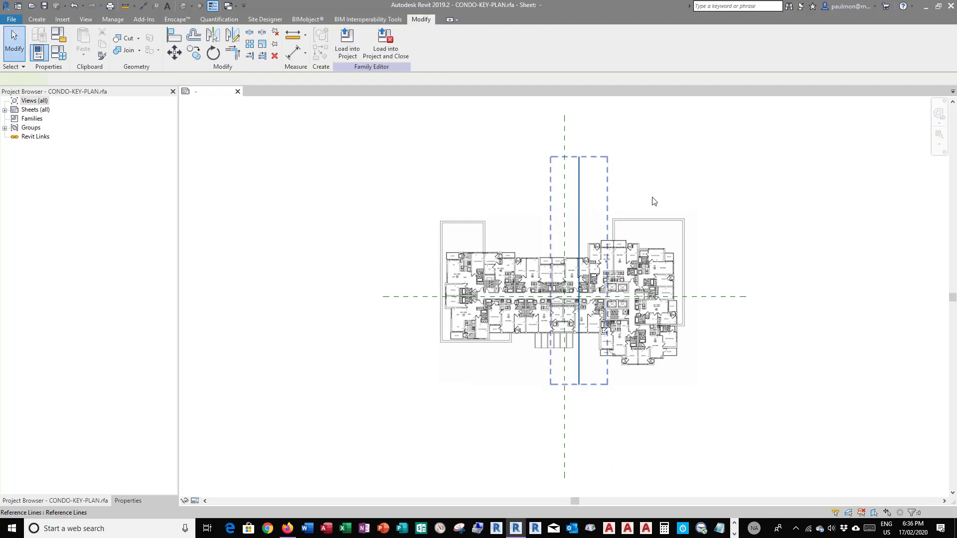
click(213, 36)
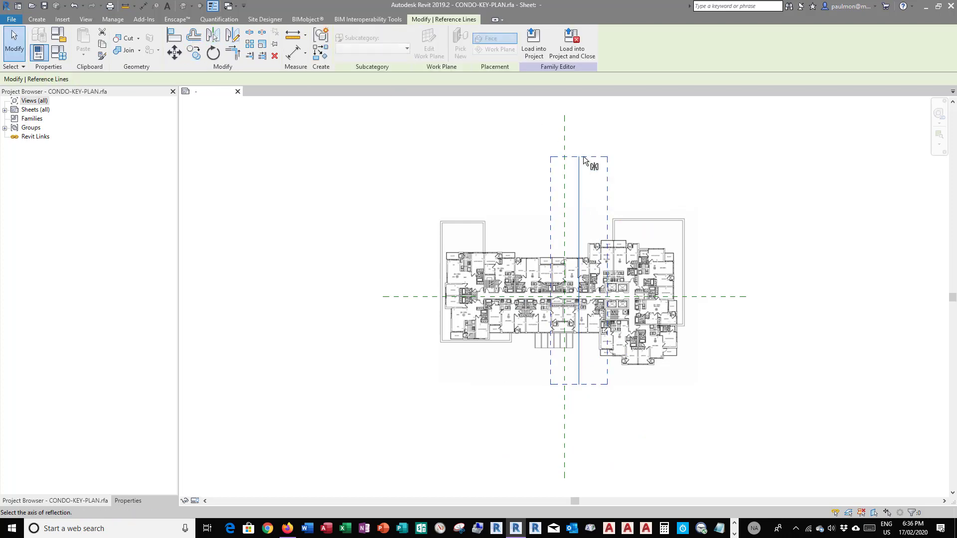
click(564, 180)
key(Escape)
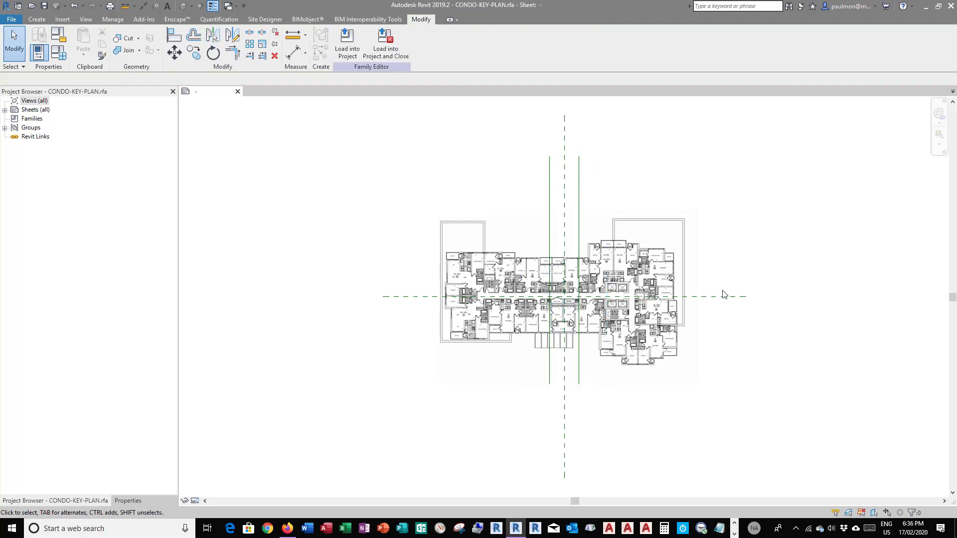
- Scale the floor plan image down proportionally from two opposite corners to fit between the two vertical reference lines
click(627, 290)
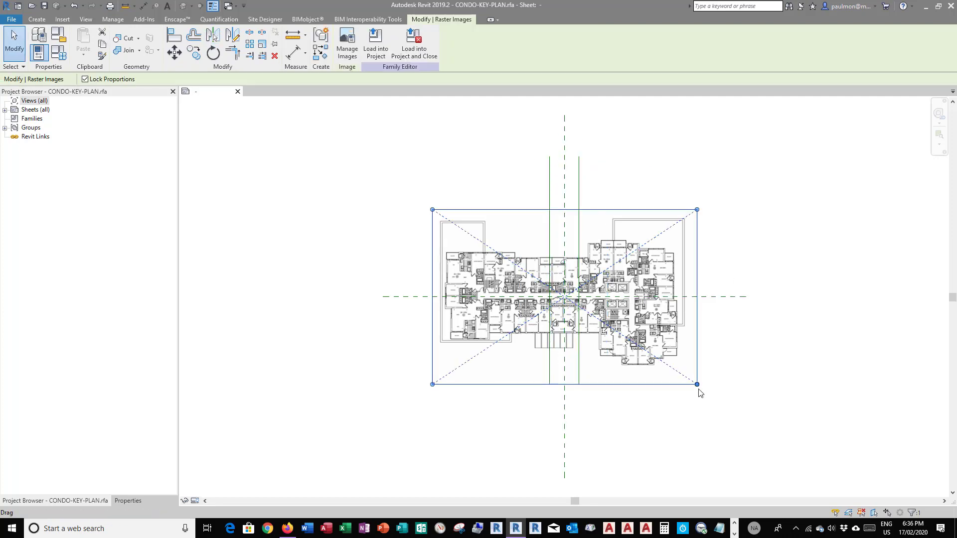
drag(697, 384, 580, 307)
drag(432, 210, 550, 284)
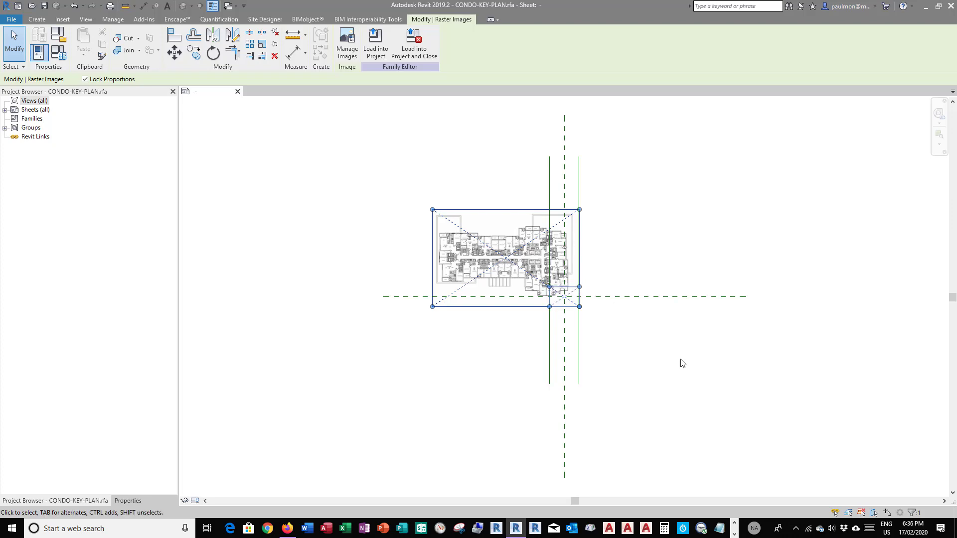
click(681, 363)
scroll(569, 308, up, 8)
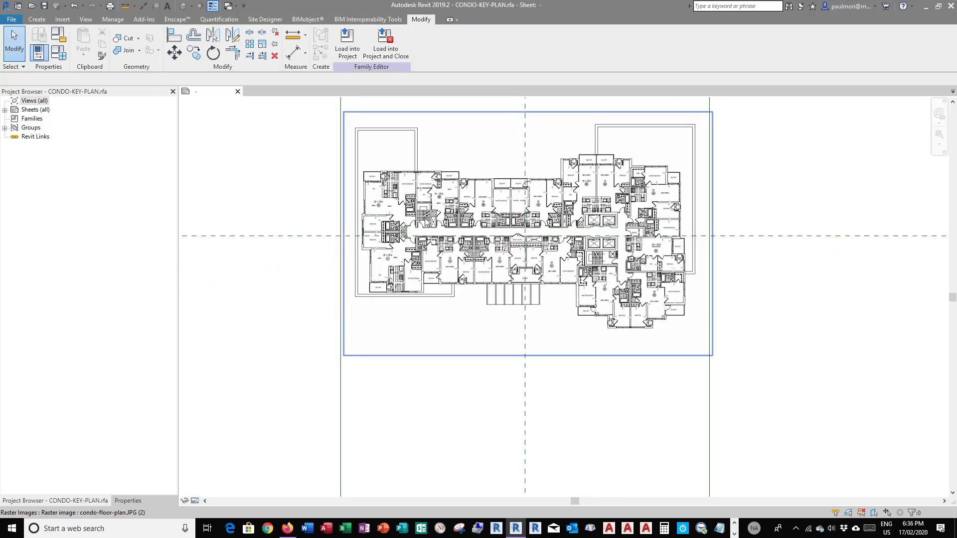
- Fit the floor plan image's opposite corners to the two vertical reference lines with proportions locked, and pin the image
click(408, 217)
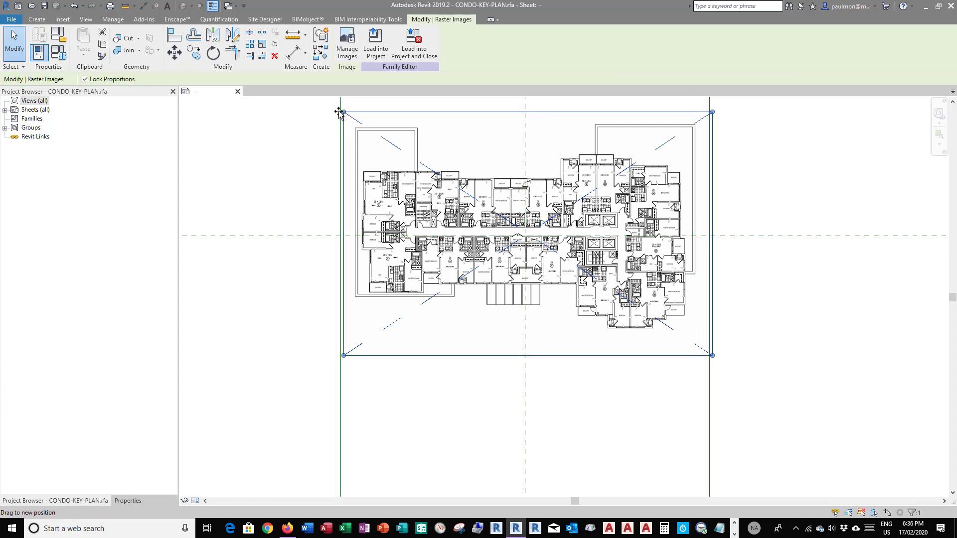
drag(338, 113, 339, 109)
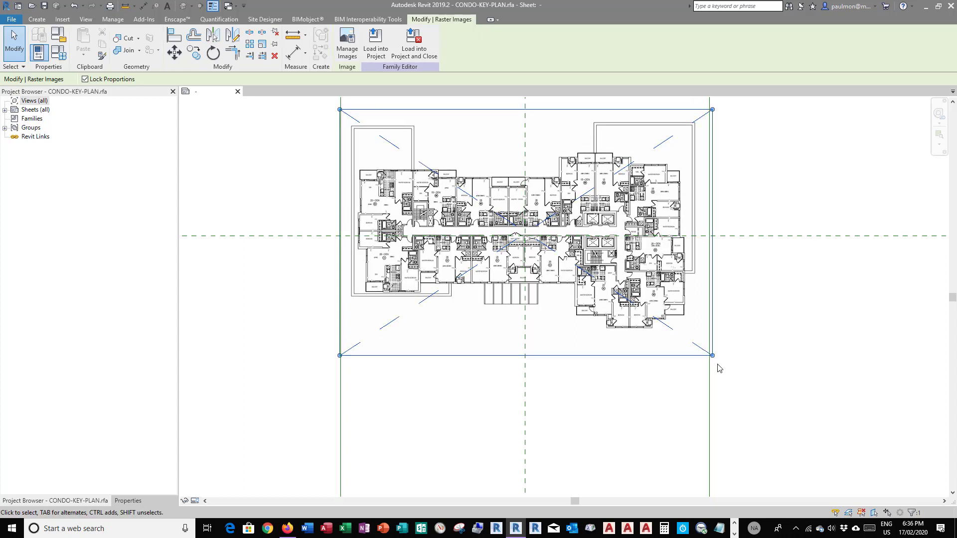
drag(713, 356, 711, 356)
click(787, 358)
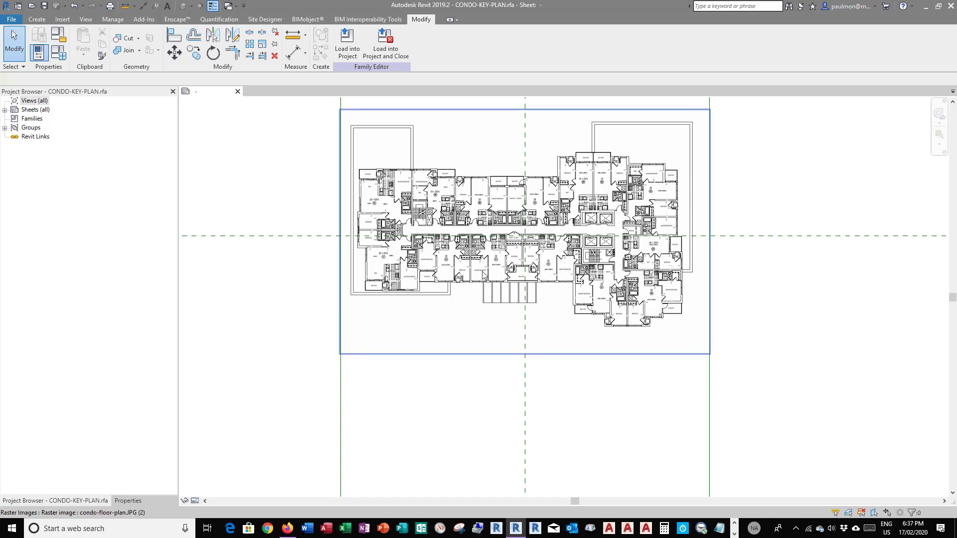
click(484, 275)
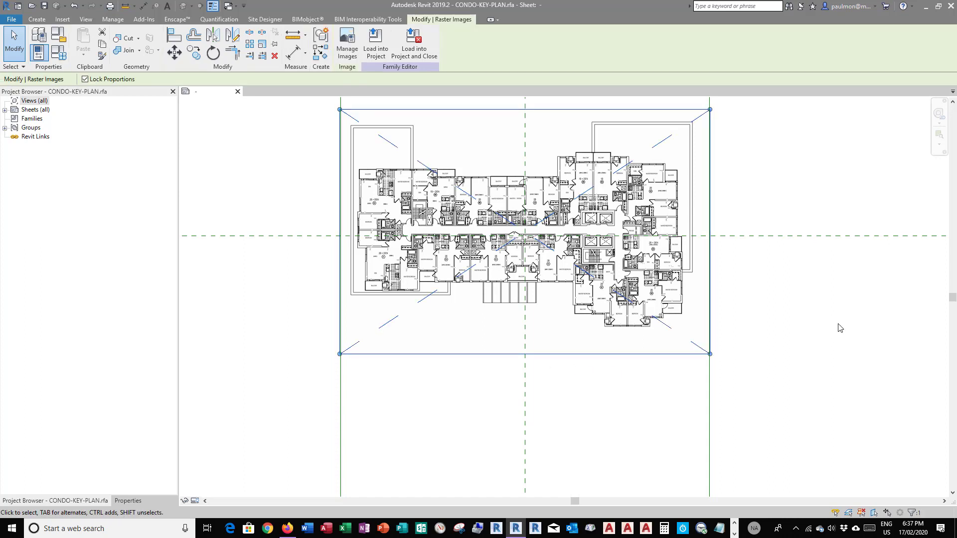
click(274, 44)
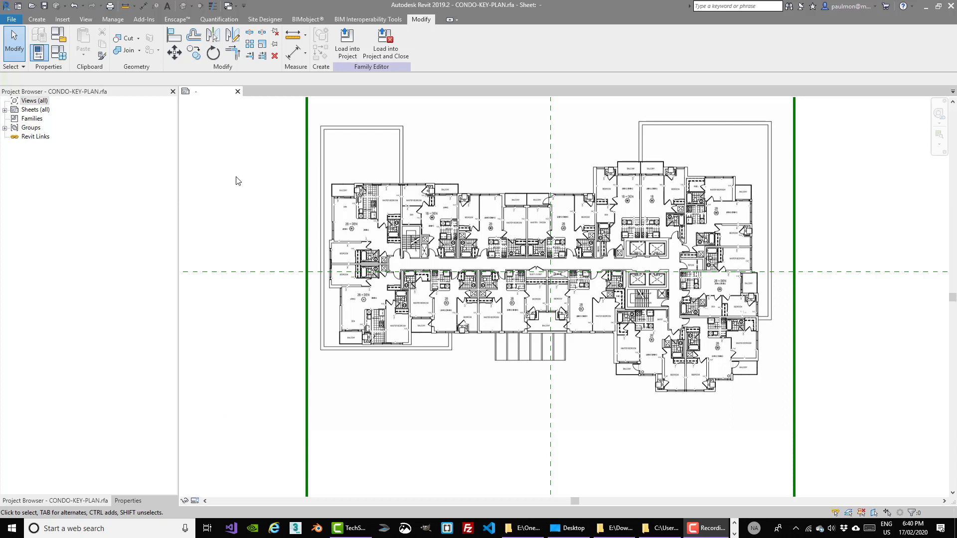
- Trace the plan's leftmost exterior wall beside the two bedrooms with a line, adding a short horizontal return about 1.1 long at its upper end
click(36, 20)
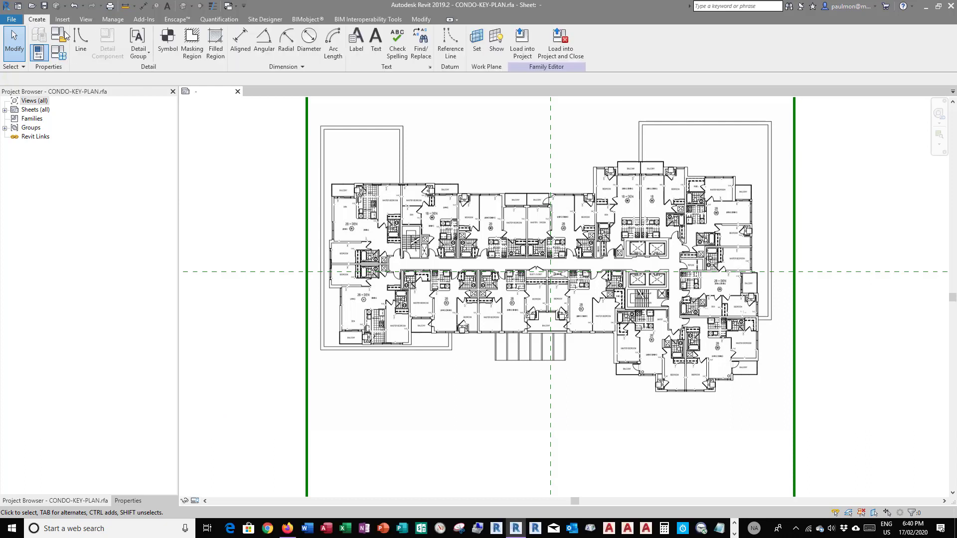
click(78, 52)
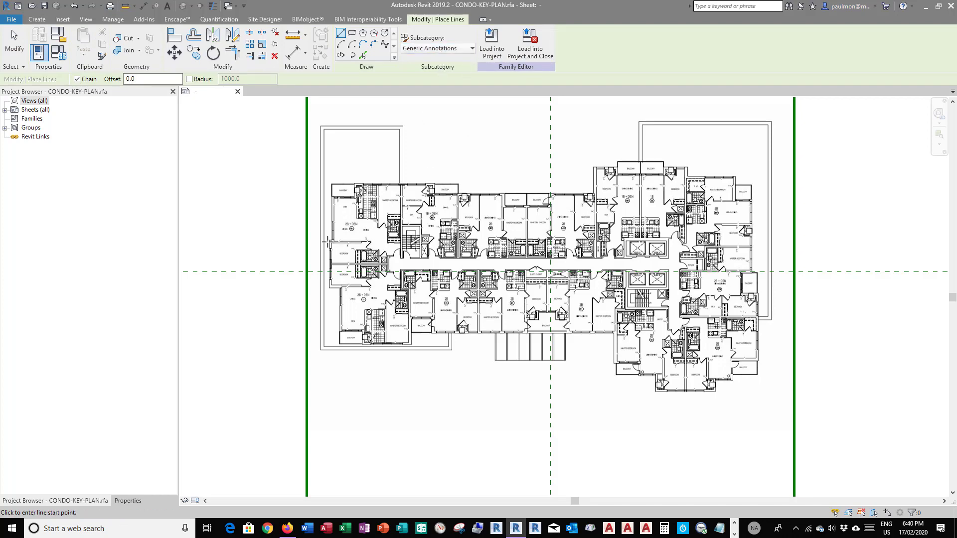
scroll(330, 286, up, 4)
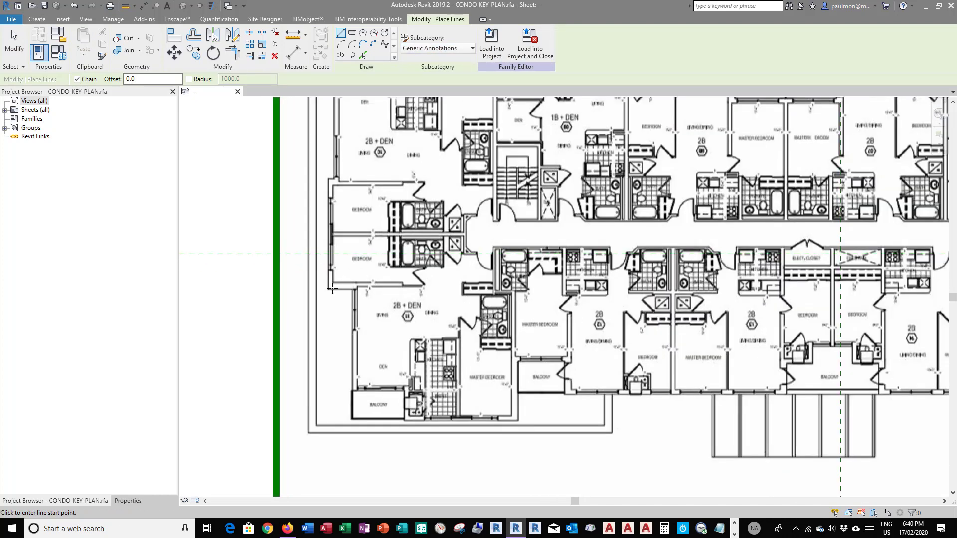
click(329, 287)
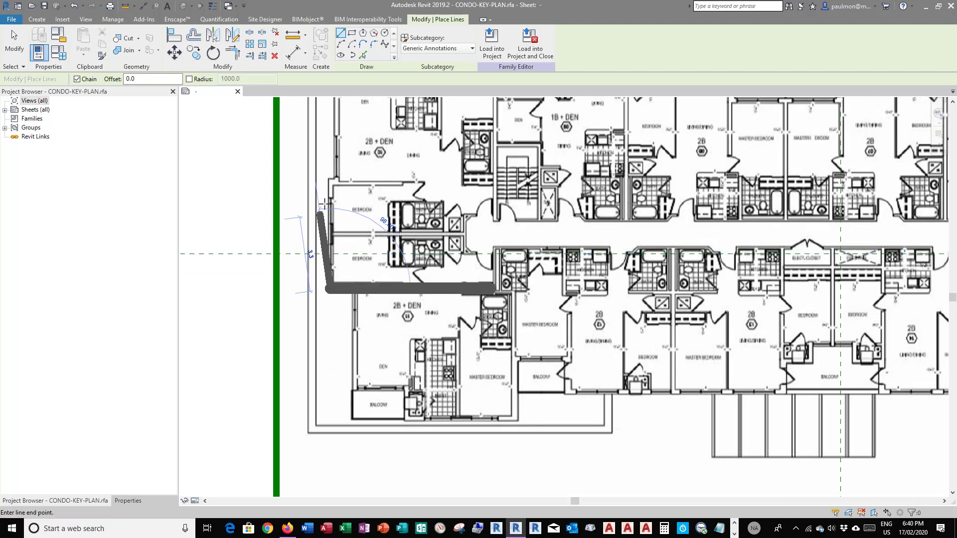
click(330, 181)
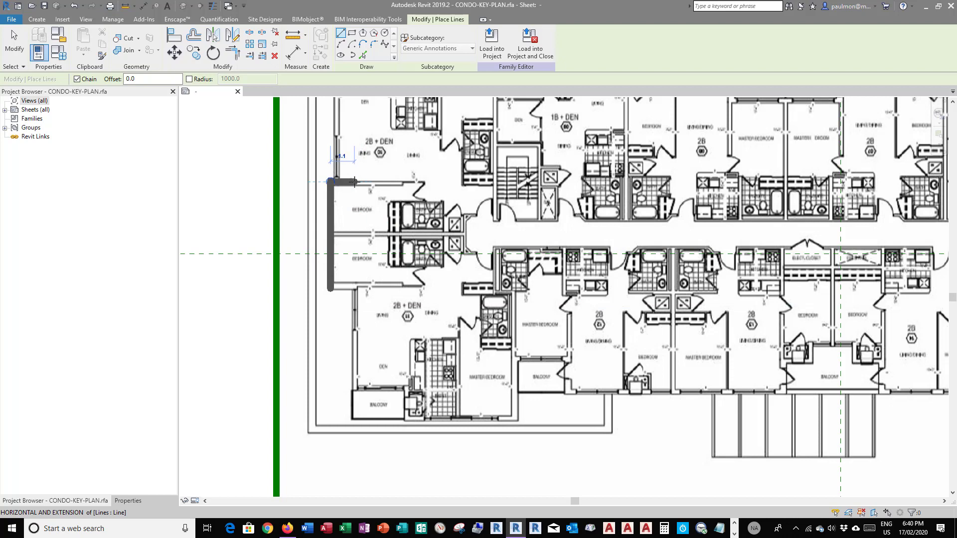
click(353, 181)
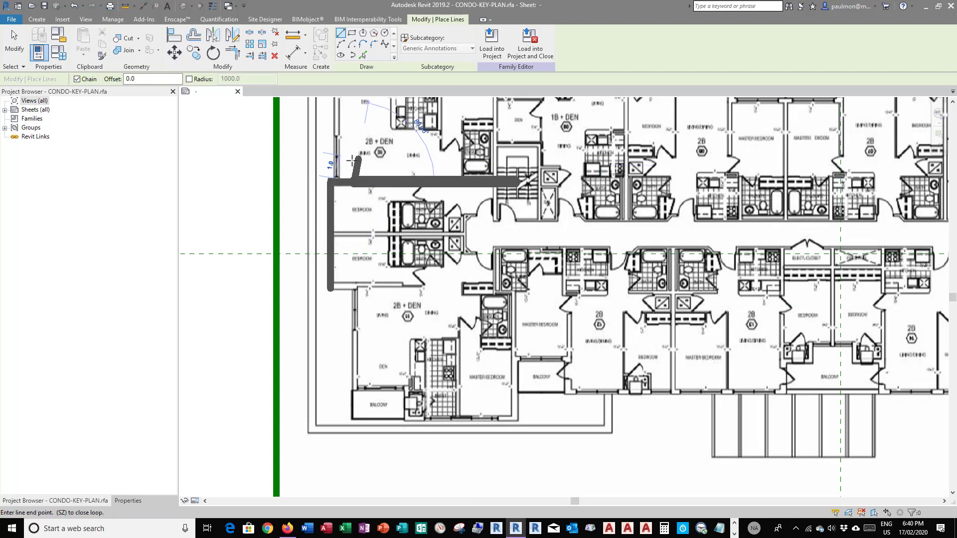
key(Escape)
key(Escape)
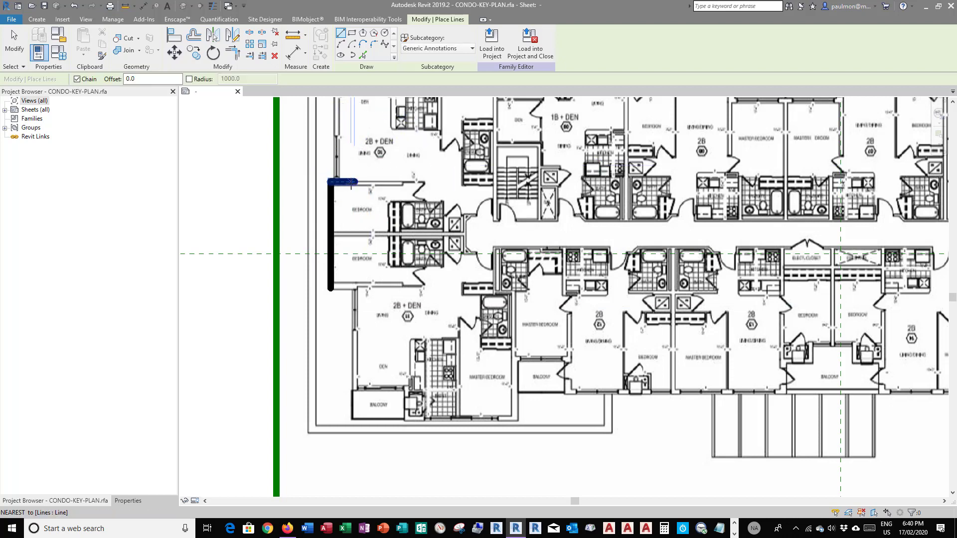
- Try to lengthen the short horizontal return at the upper end of the bedroom wall line, and delete that return
click(354, 183)
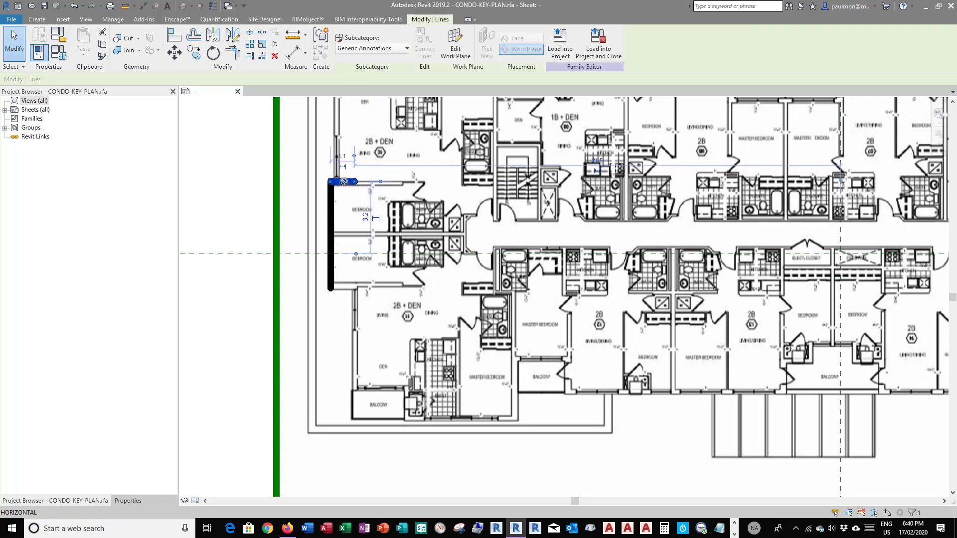
mouse_move(356, 183)
mouse_down()
mouse_move(338, 182)
mouse_move(388, 184)
mouse_up()
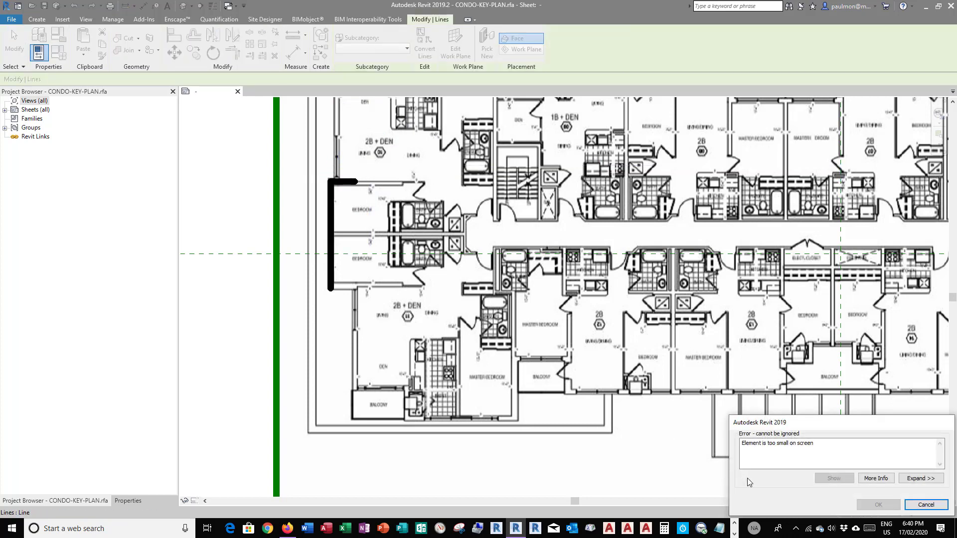
click(926, 504)
key(Escape)
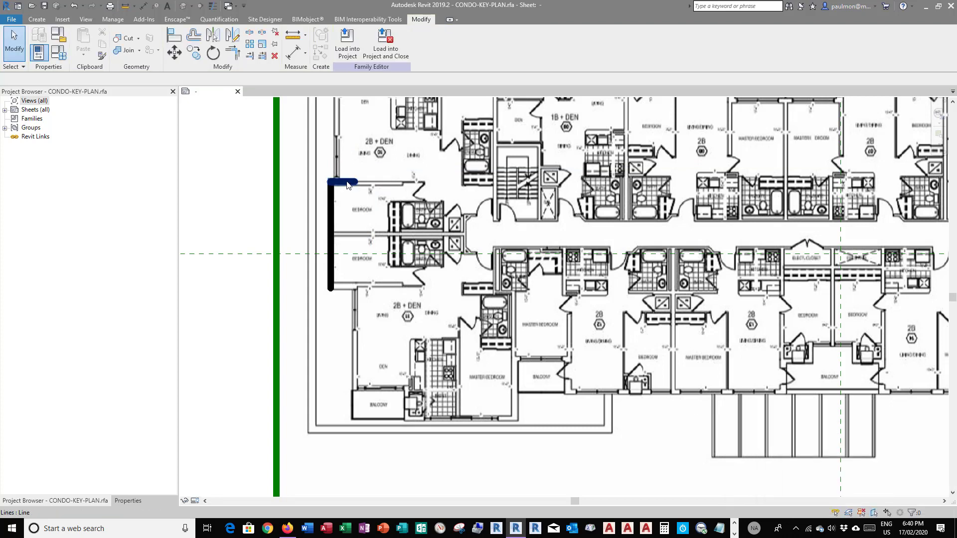
click(352, 181)
key(Delete)
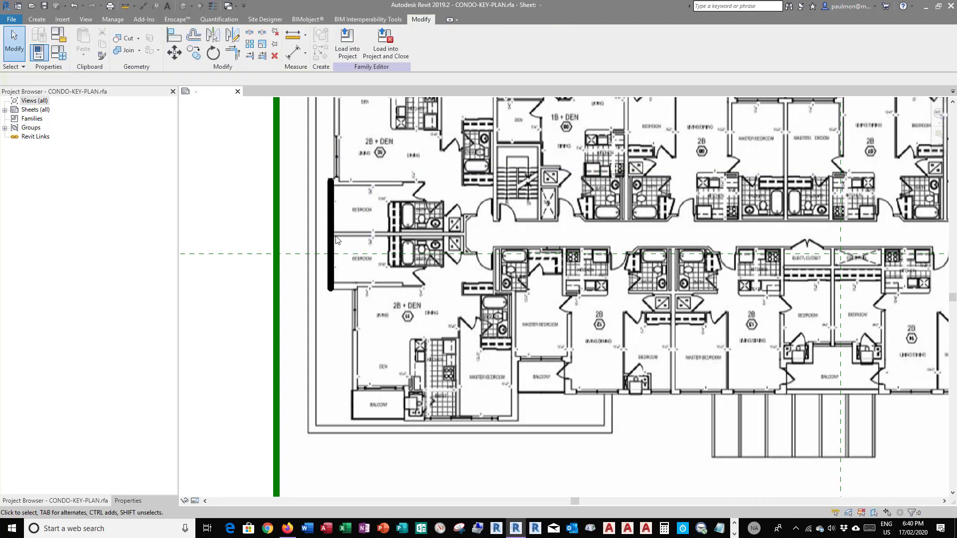
- Draw a short horizontal line about 1.2 long inward from the upper end of the bedroom wall line
scroll(334, 236, down, 2)
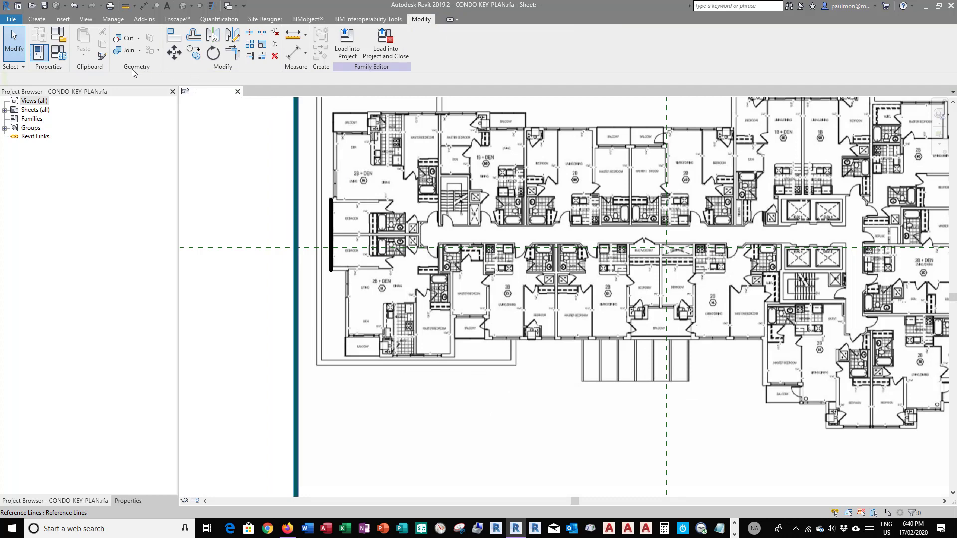
click(37, 19)
click(81, 42)
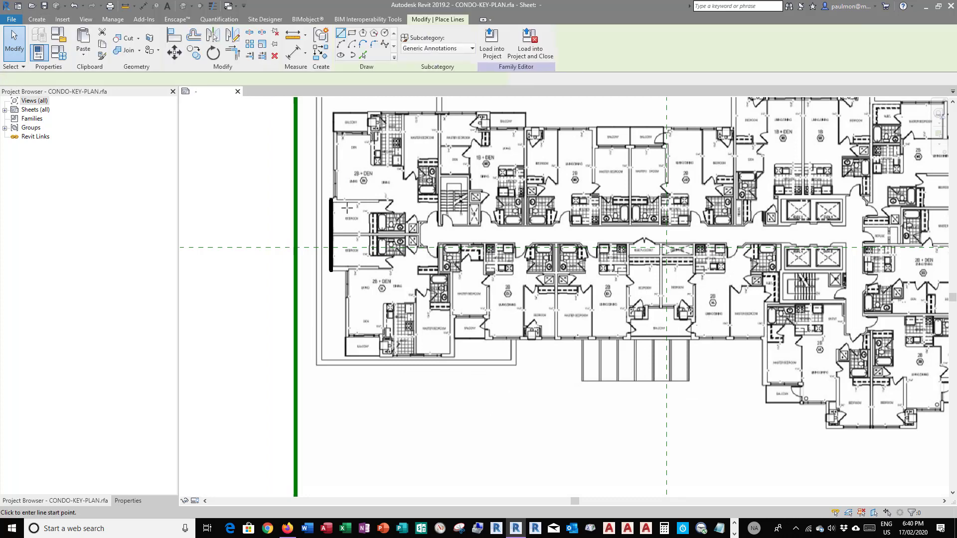
click(332, 199)
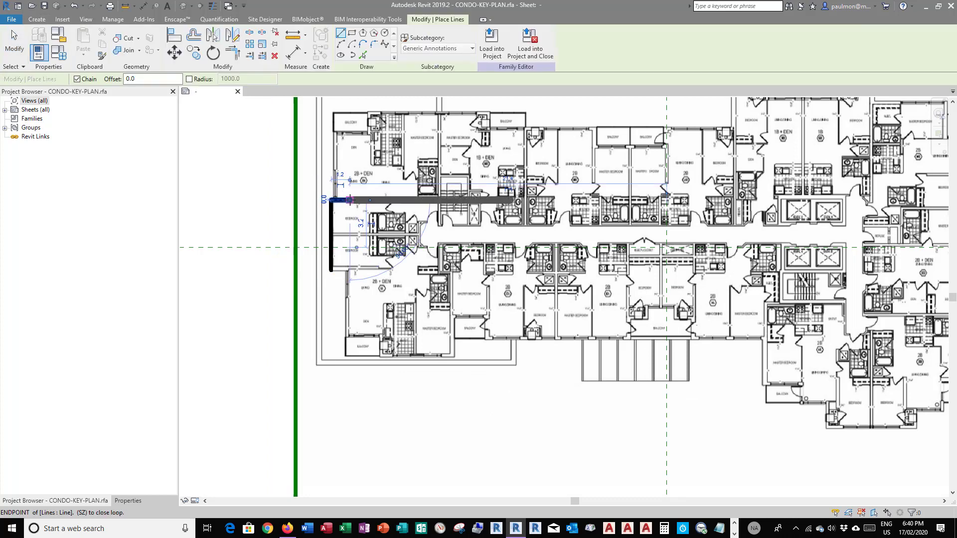
click(333, 133)
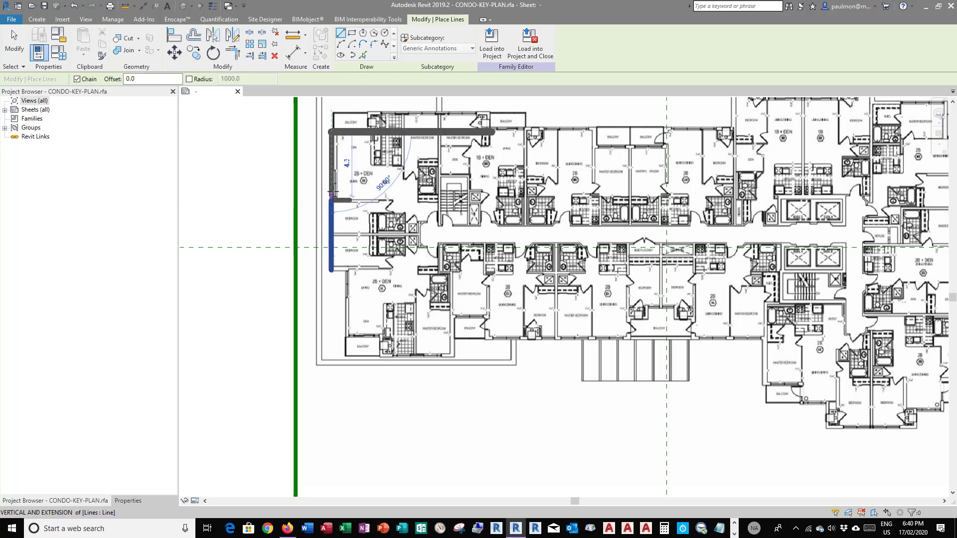
key(Escape)
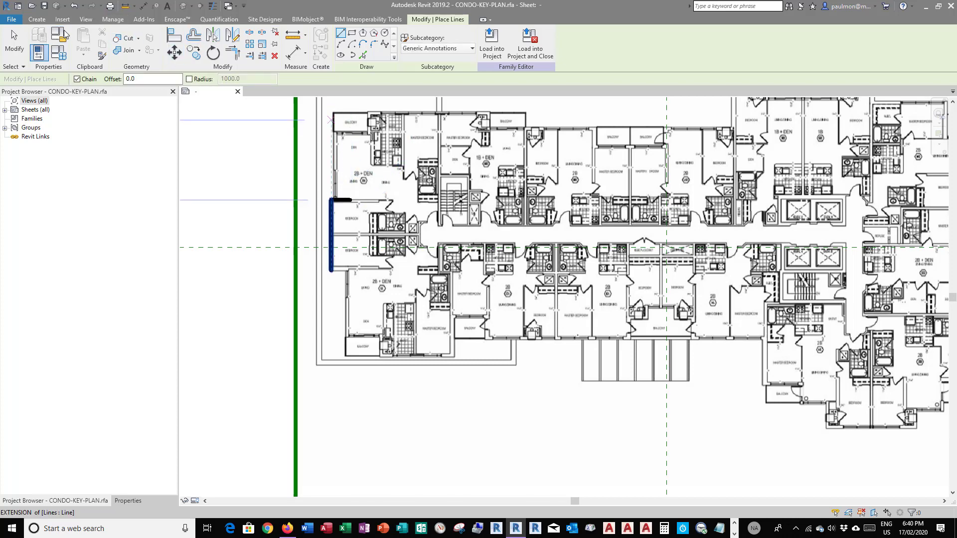
- Draw a vertical line about 4.3 long along unit 01's den and living room exterior wall, from the balcony corner down to the short horizontal line
click(39, 21)
click(81, 44)
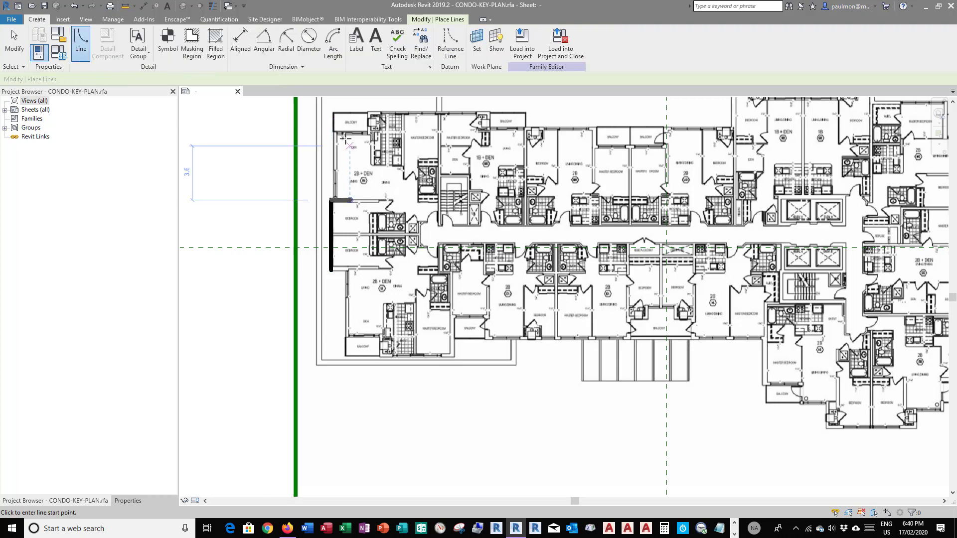
scroll(335, 125, up, 1)
scroll(335, 124, up, 2)
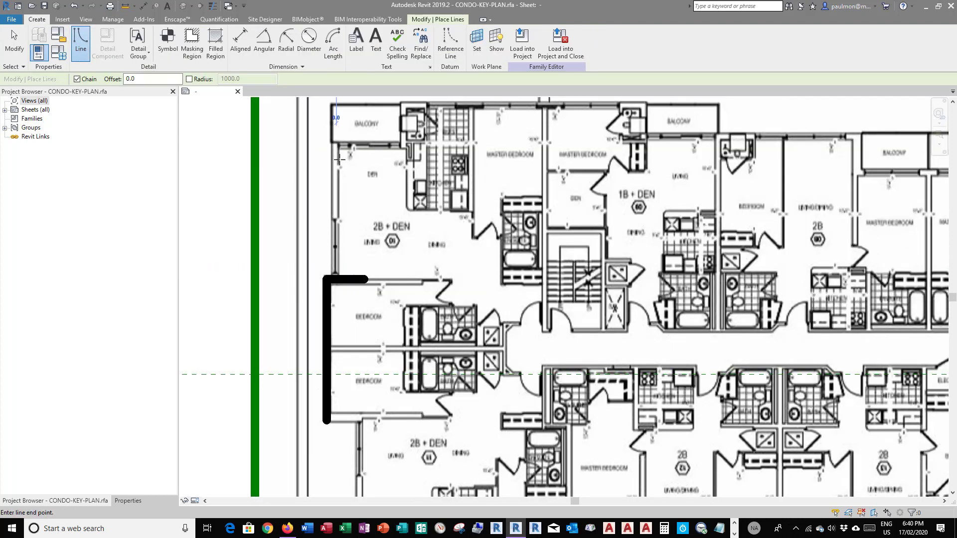
click(337, 145)
click(336, 280)
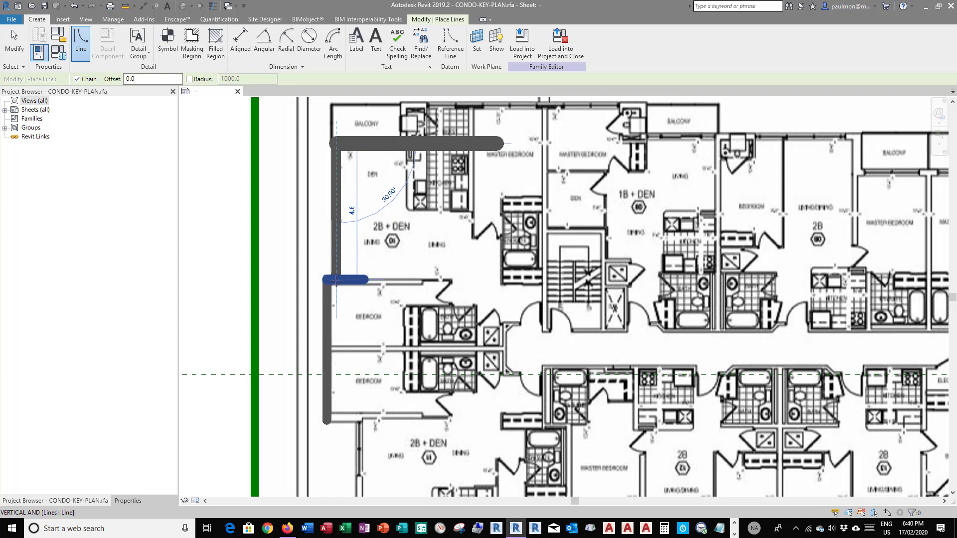
key(Escape)
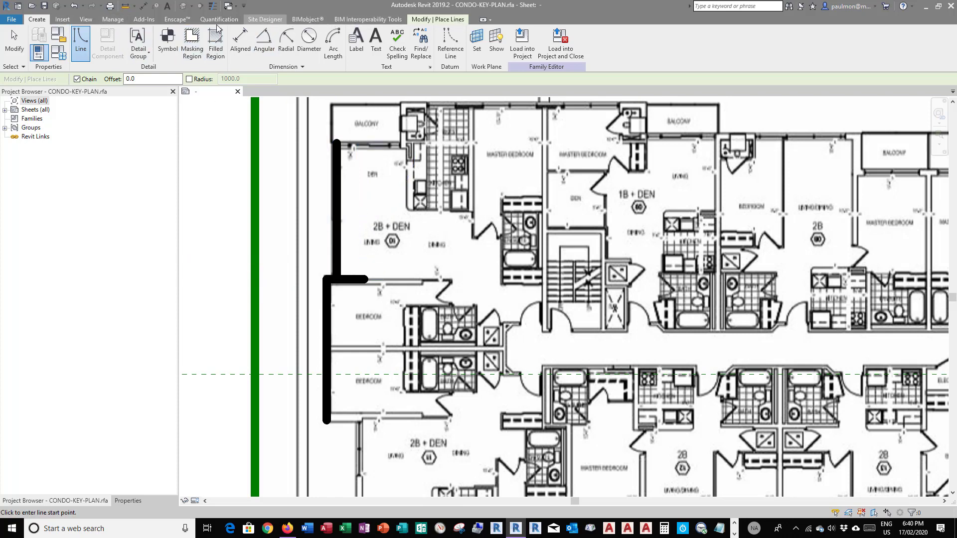
- Trim the den wall line and the short horizontal line to a corner, keeping the part that joins the bedroom wall line
click(81, 50)
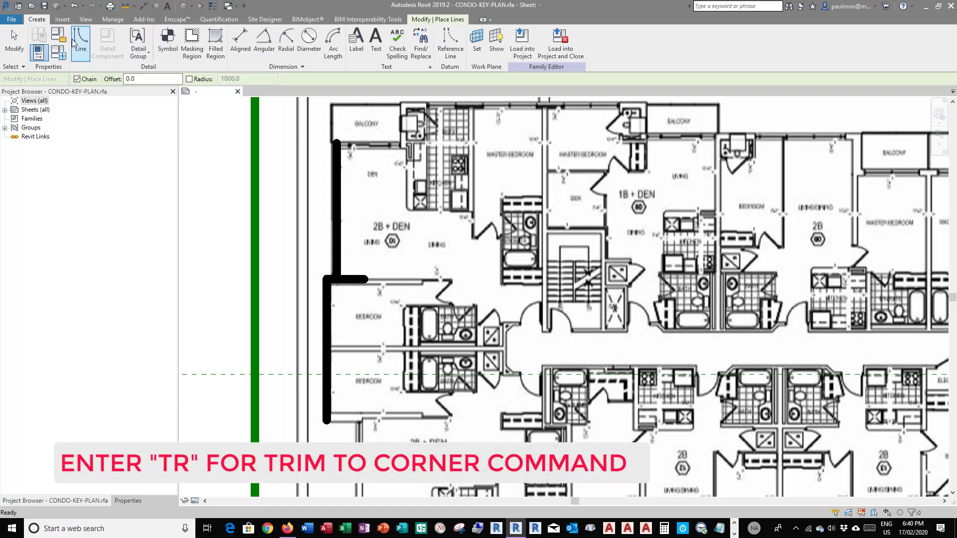
key(Escape)
key(Escape)
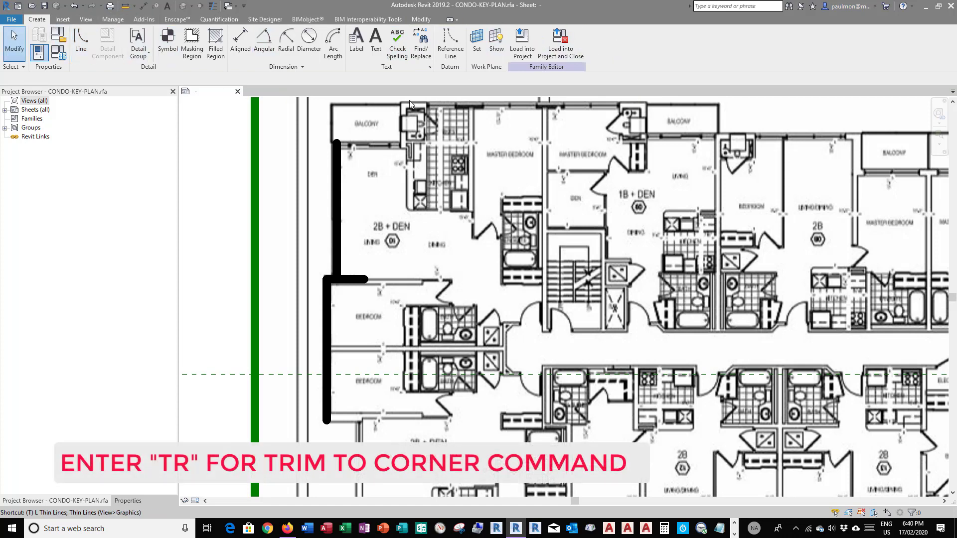
key(r)
click(337, 261)
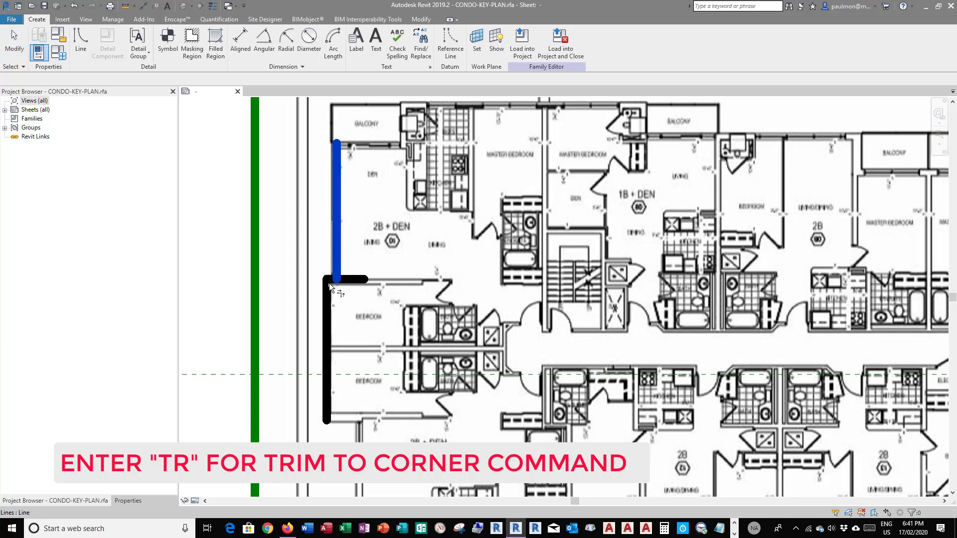
click(327, 281)
click(325, 279)
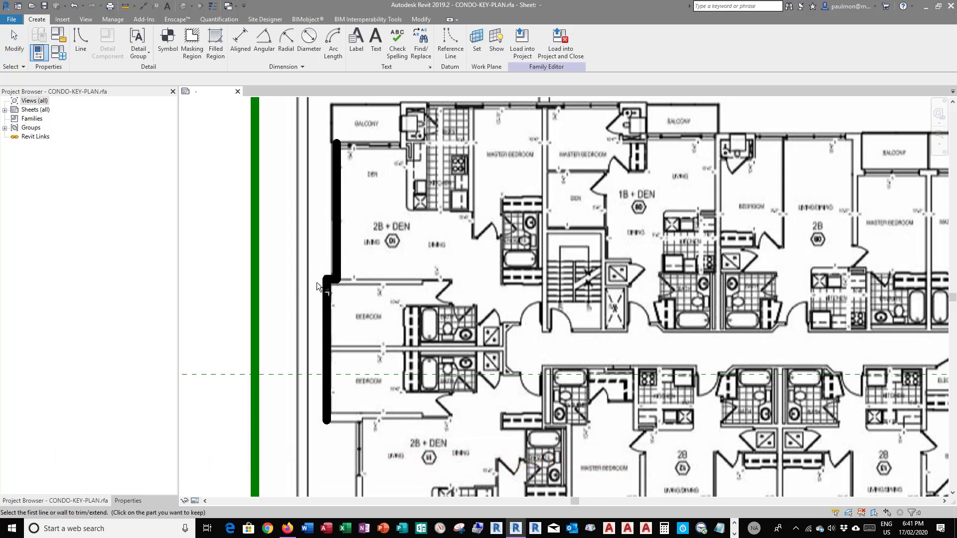
- Trace the outline from the den wall's upper end around the balcony, across the two master bedrooms and down to the living room's balcony wall
click(87, 49)
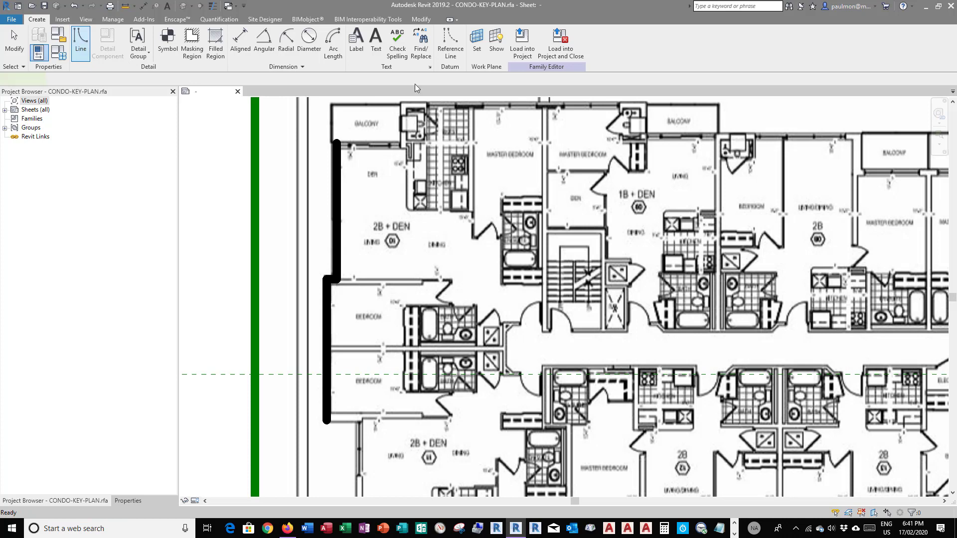
click(336, 142)
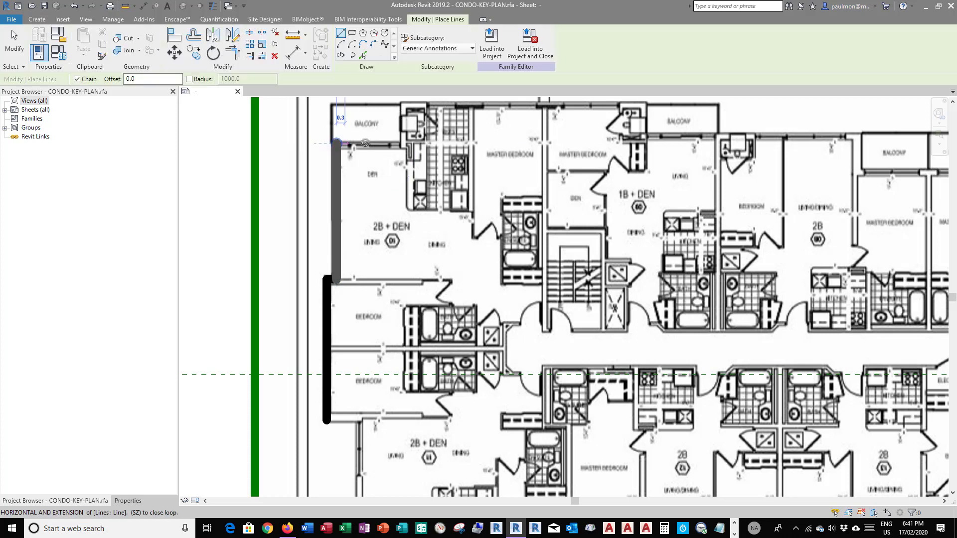
click(406, 144)
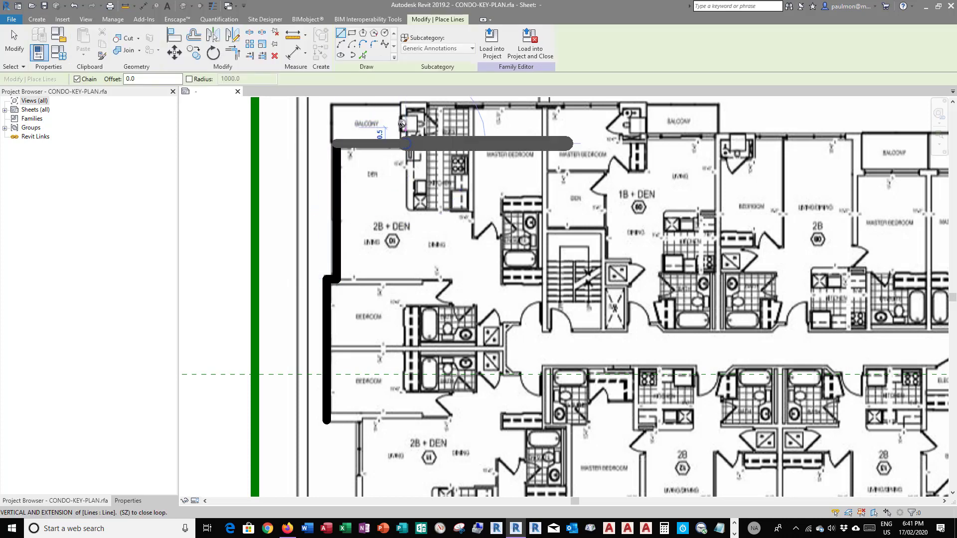
click(406, 103)
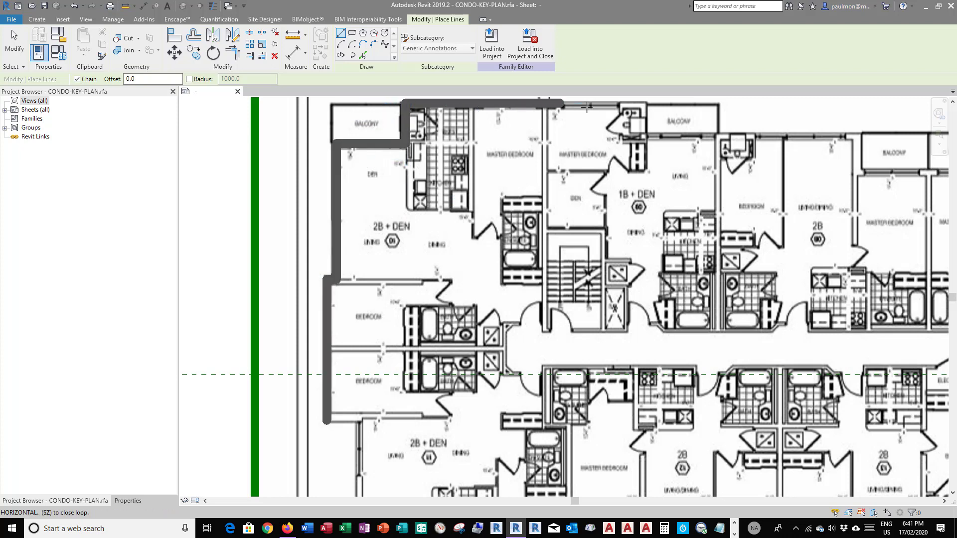
click(645, 103)
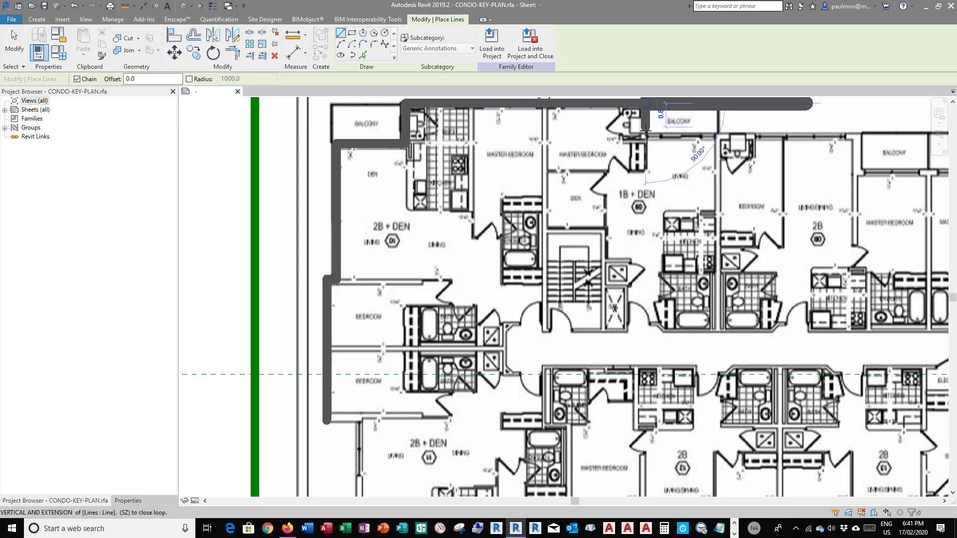
click(645, 136)
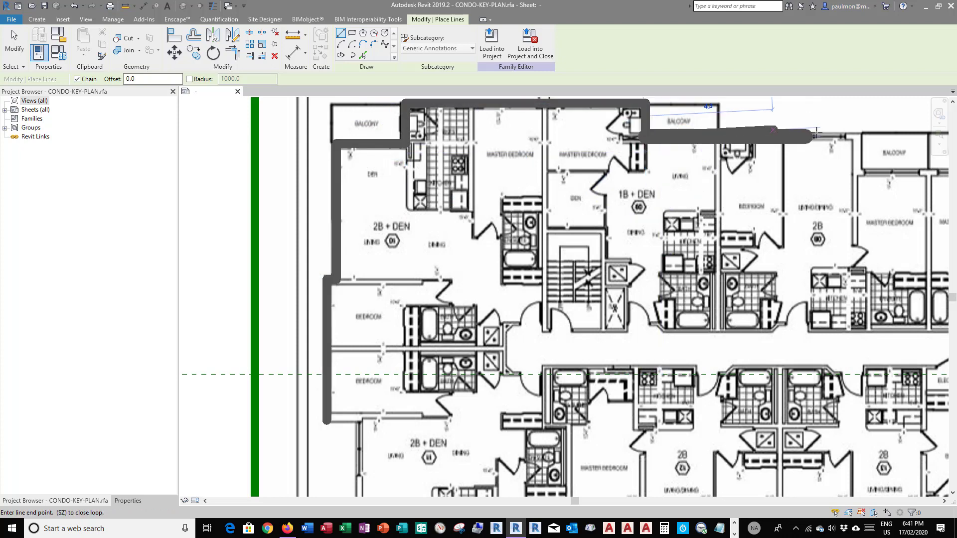
- Continue the outline along units 09 and 08, around the paired balcony recess about 1.3 deep, and across unit 07's exterior wall
click(861, 136)
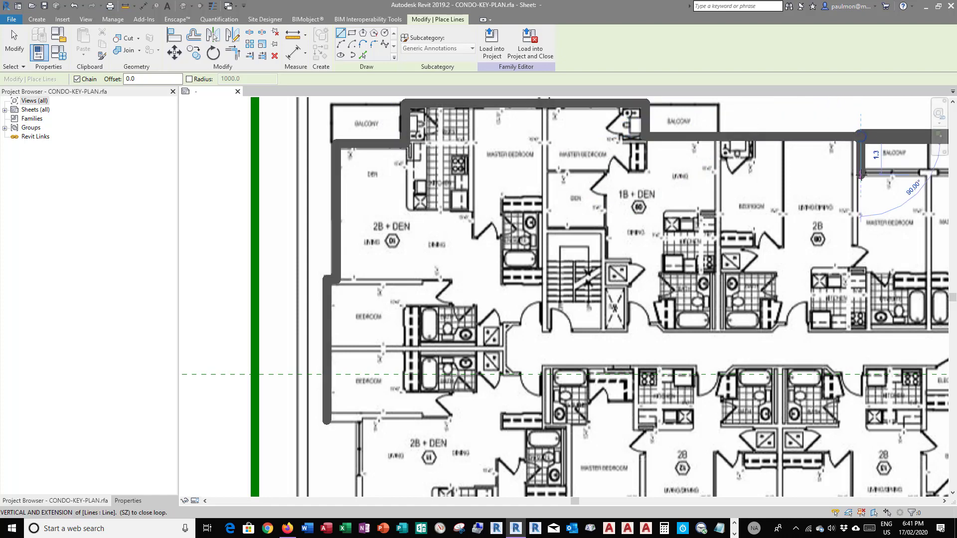
click(862, 173)
scroll(521, 166, down, 5)
scroll(631, 164, up, 5)
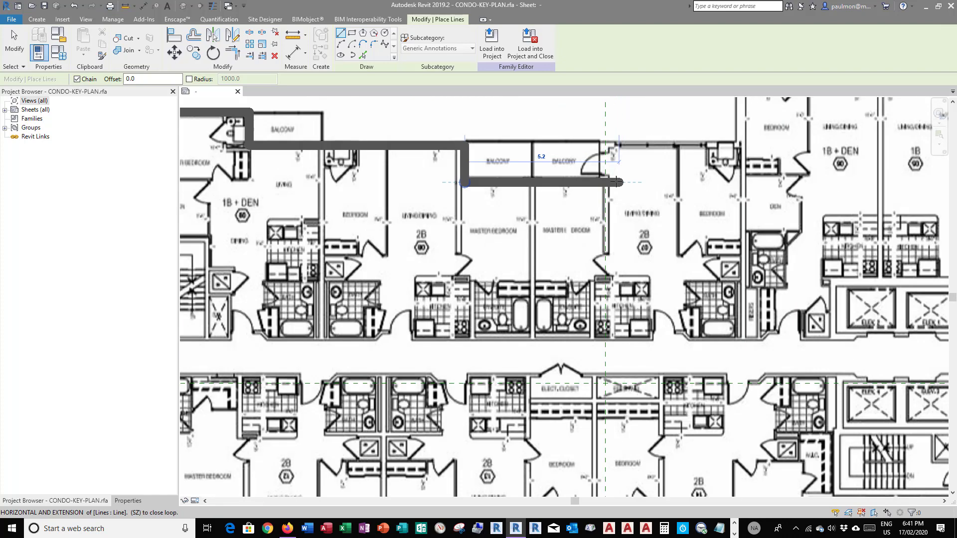
click(604, 182)
click(605, 144)
click(741, 145)
- Continue the outline up and around units 06 and 05, recessing at their paired balconies and ending with a bedroom wall about 2.1 long
scroll(613, 167, down, 3)
click(655, 130)
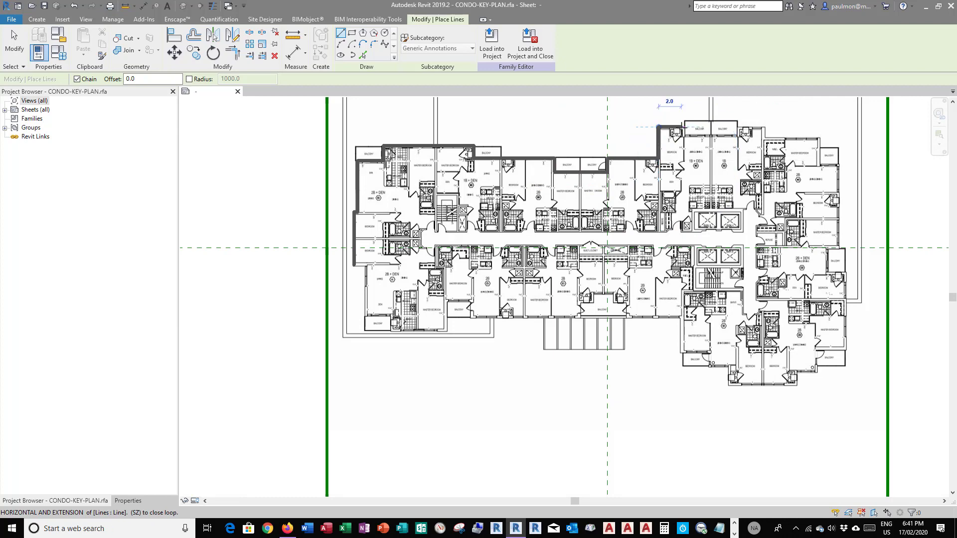
scroll(677, 132, up, 3)
click(687, 128)
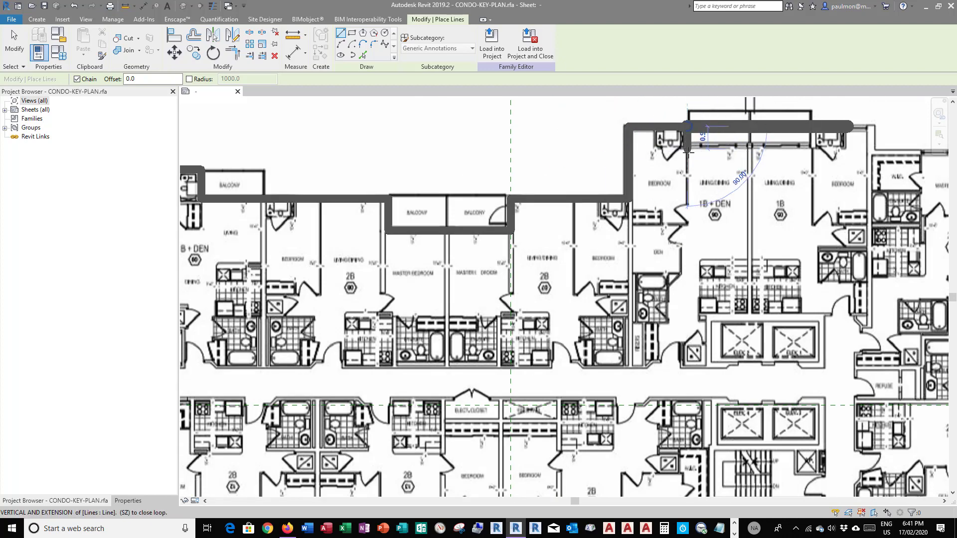
click(687, 148)
click(817, 149)
click(816, 127)
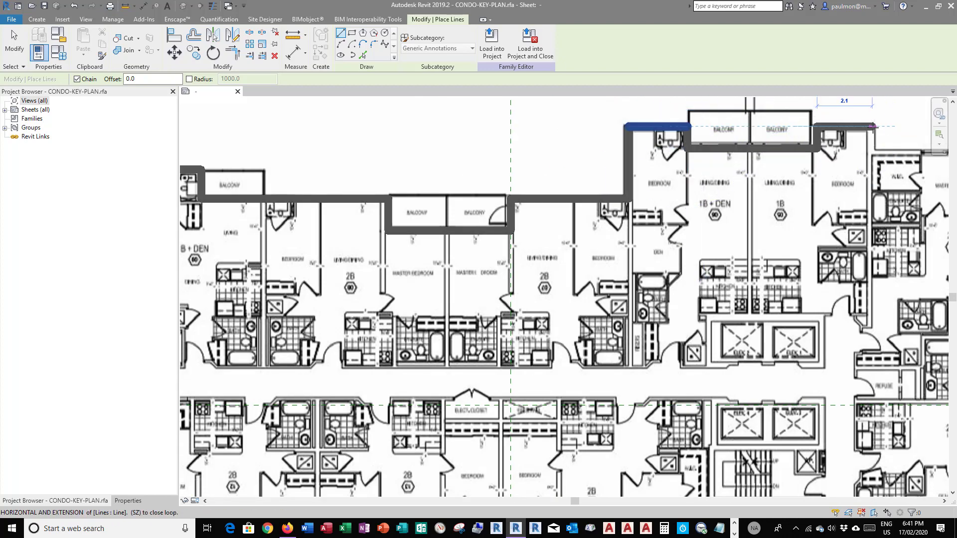
click(873, 127)
click(873, 152)
- Trace unit 04's outer walls from the master bedroom around the corner balcony and down past its living room and bedrooms
scroll(604, 150, down, 3)
scroll(737, 149, up, 3)
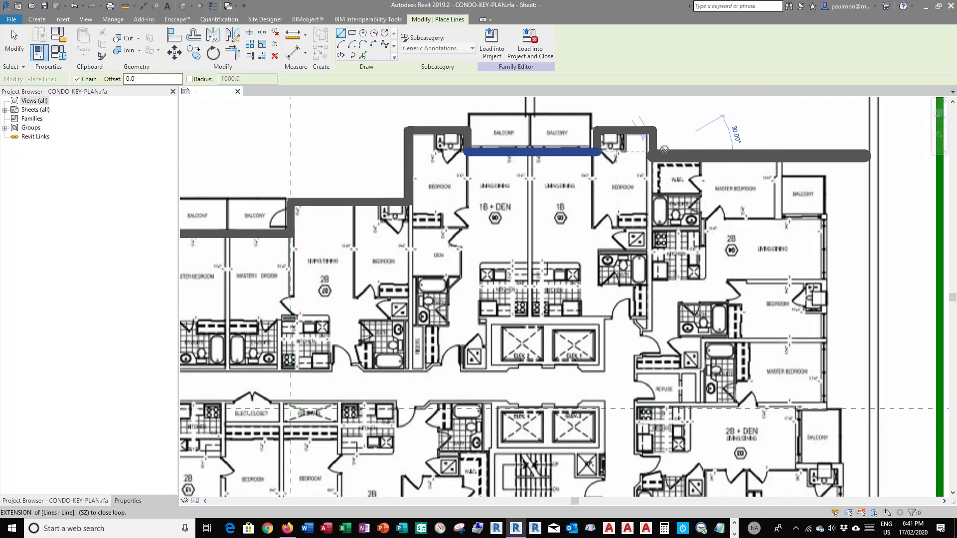
click(782, 156)
click(782, 217)
click(825, 216)
click(826, 409)
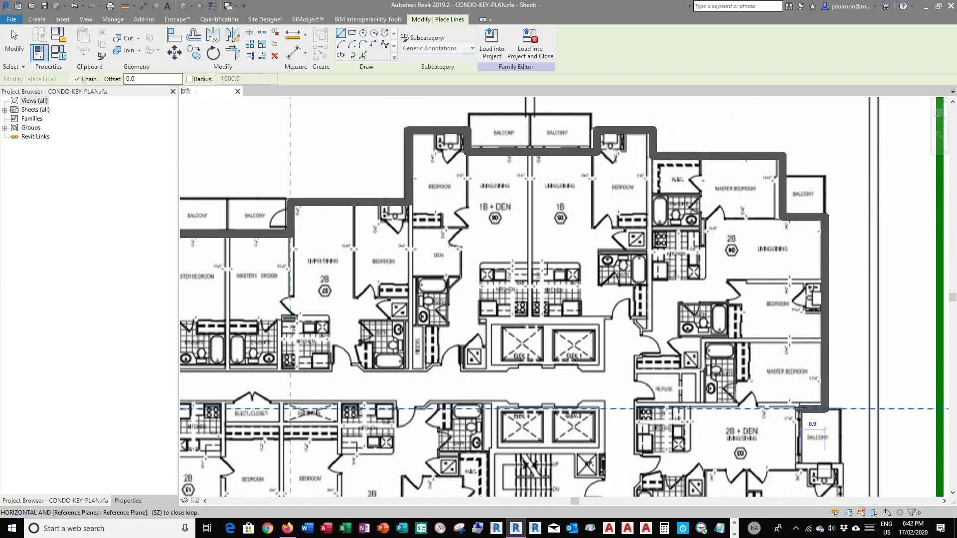
- Trace around unit 03's balcony recess and down the exterior wall for about 6.7 to the lower corner balcony
click(800, 409)
click(800, 466)
click(841, 467)
scroll(752, 306, down, 3)
scroll(773, 462, up, 2)
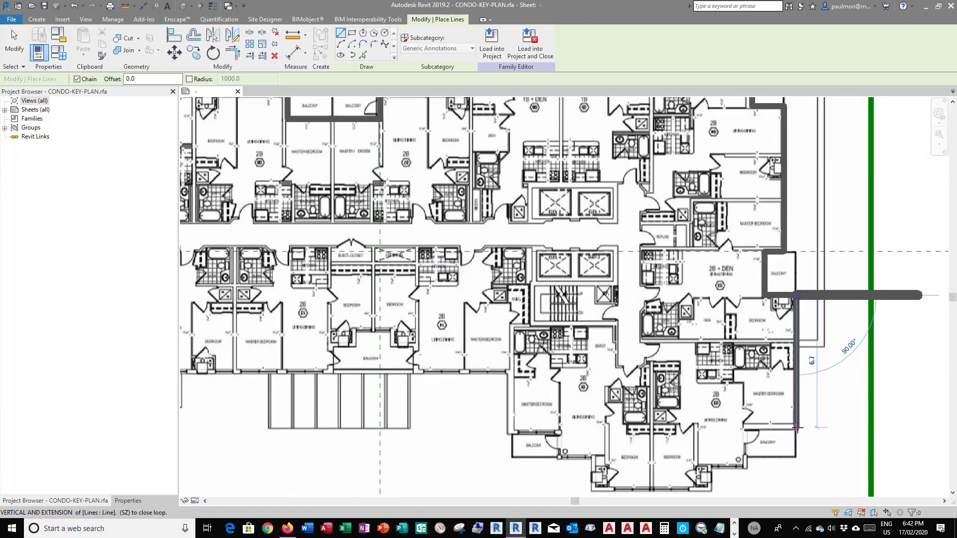
click(795, 427)
- Step the outline around the lower-right unit's balcony and living room, and draw it along the base of the two adjoining bedrooms
click(742, 428)
click(743, 466)
click(710, 467)
click(710, 489)
click(592, 489)
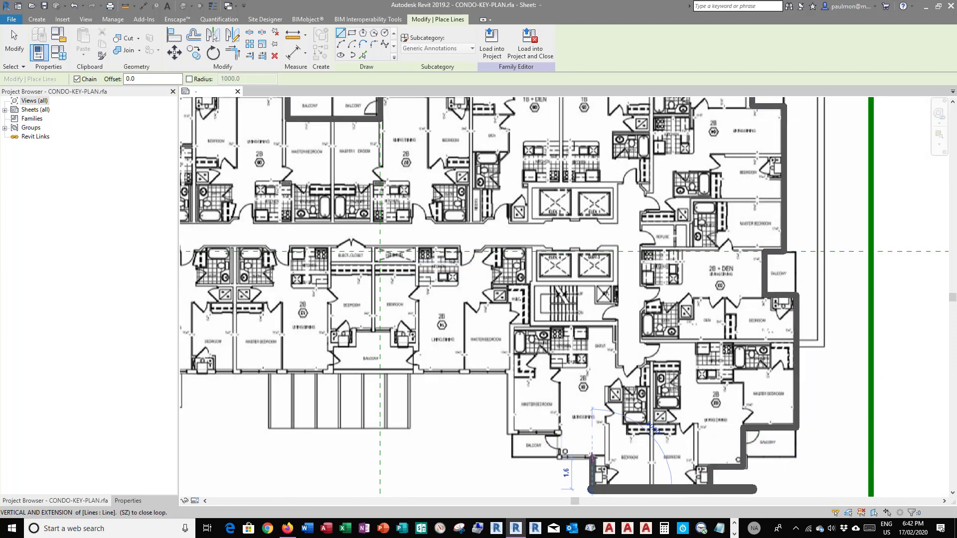
- Continue from the bedrooms with a return about 1.6 long, around the next balcony and up to unit 14, ending at the central balcony
click(592, 458)
click(558, 457)
click(559, 433)
click(508, 433)
click(508, 372)
click(415, 372)
- Trace the stepped central balcony recess between units 14 and 13, closing it with a side wall about 1.4 long
click(415, 345)
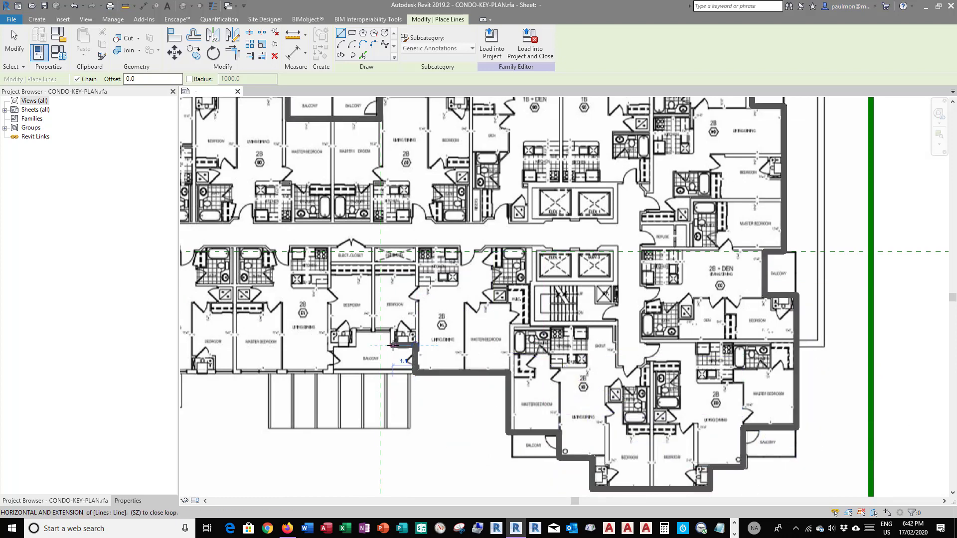
click(393, 345)
click(392, 330)
click(332, 330)
click(332, 373)
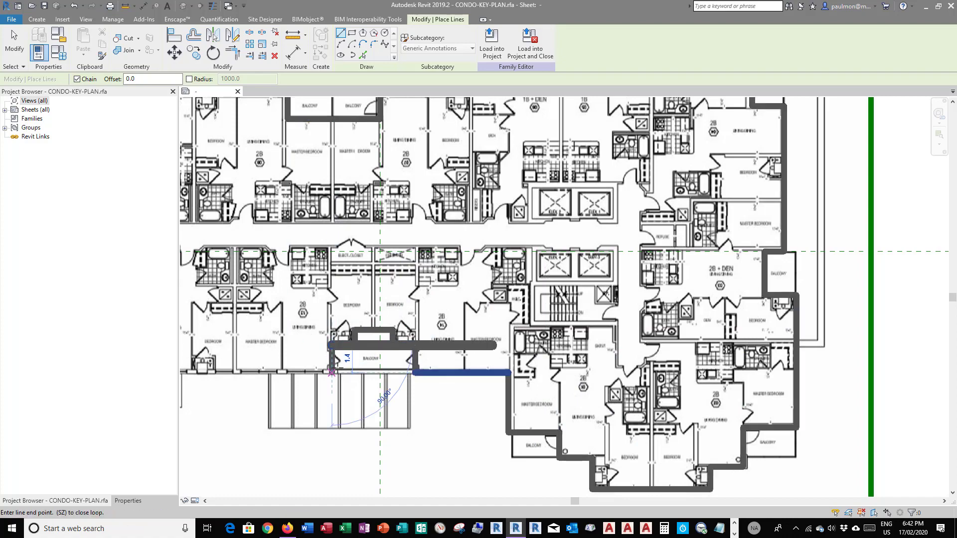
- Complete the outline along units 13, 12 and 11, stepping around unit 11's balconies and joining the starting bedroom wall line
scroll(573, 362, down, 2)
scroll(395, 370, up, 2)
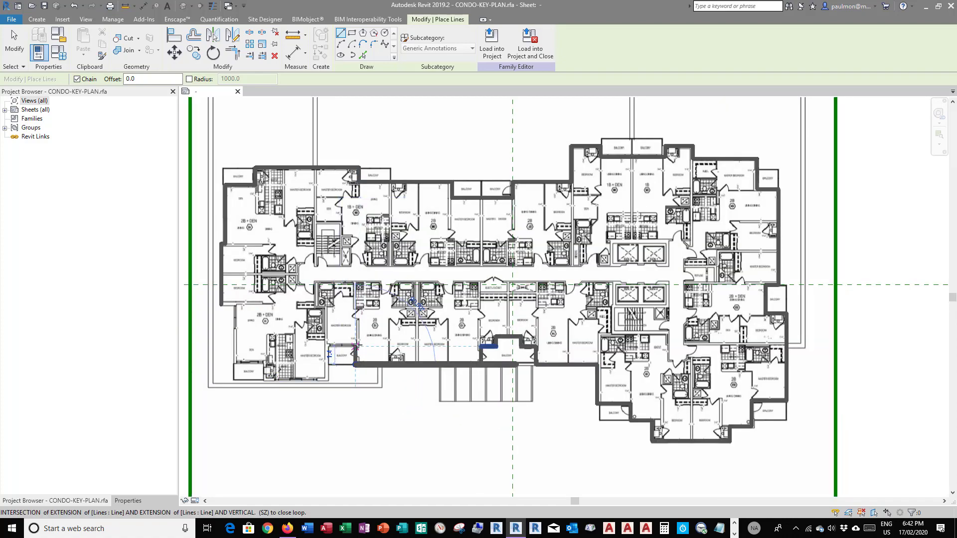
click(325, 381)
click(264, 381)
click(264, 364)
click(236, 364)
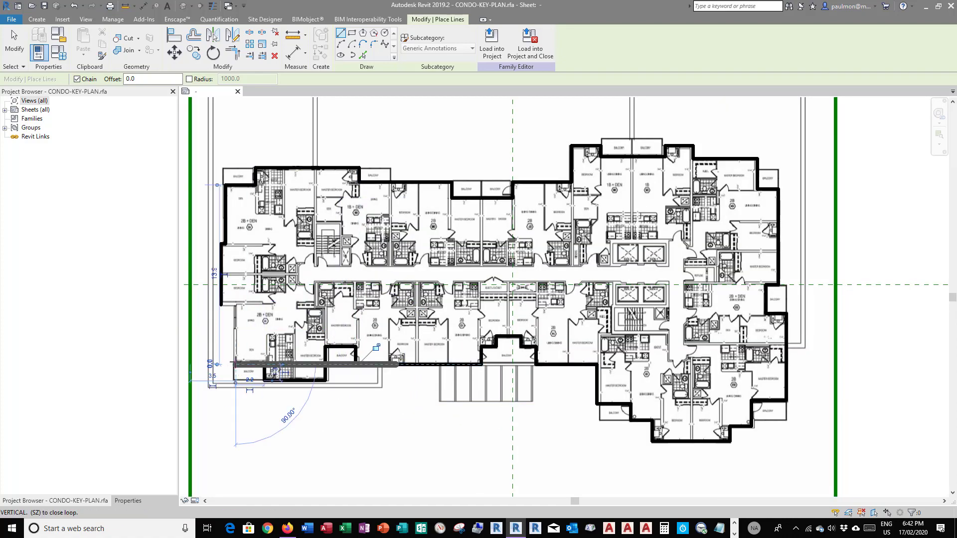
click(236, 304)
click(225, 305)
key(Escape)
key(Escape)
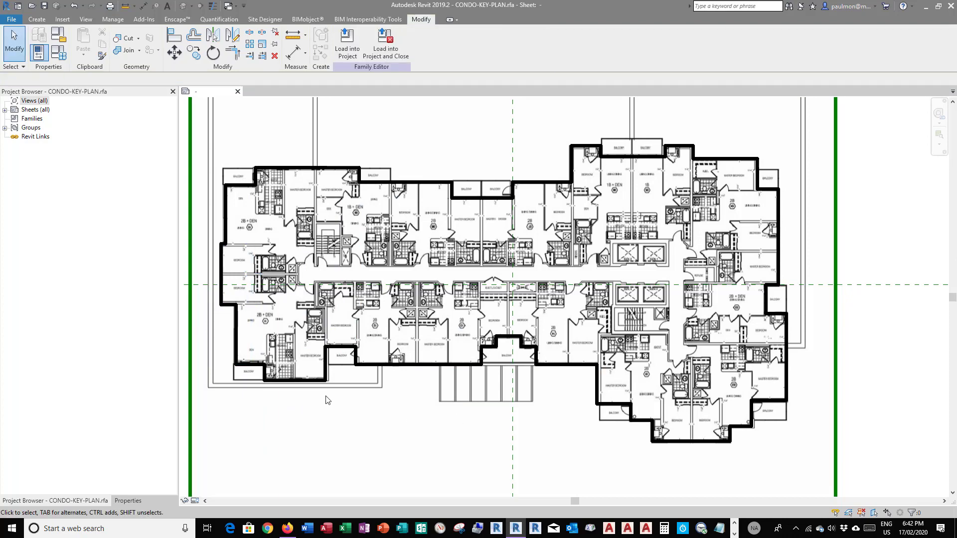
- Nudge the vertical outline line between unit 11's master bedroom and the adjacent balcony two increments to the right
scroll(325, 400, up, 3)
click(325, 362)
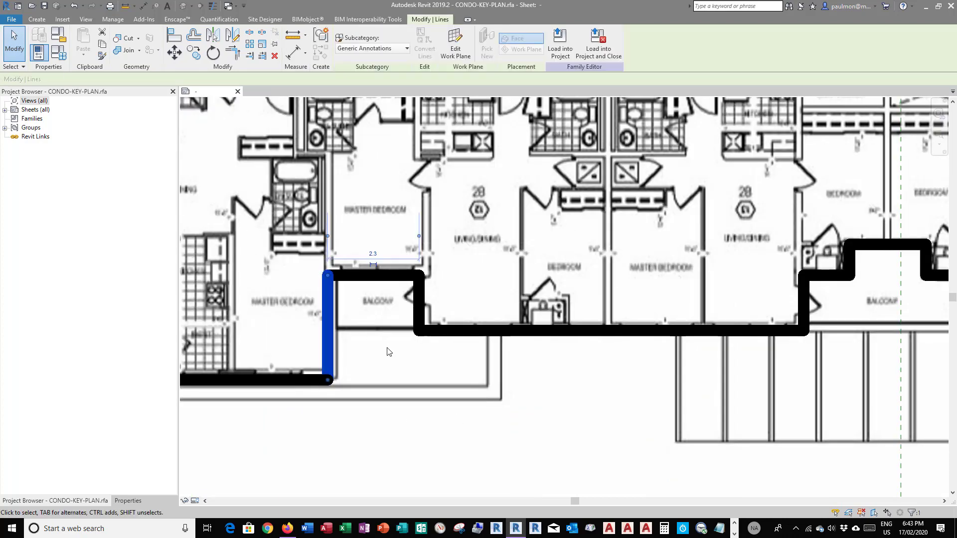
key(Right)
key(Right)
click(593, 390)
- Nudge the outline lines along the base of unit 11's master bedroom and den upward by three increments each
scroll(600, 392, down, 3)
click(457, 391)
scroll(447, 368, up, 3)
key(Up)
key(Up)
key(Up)
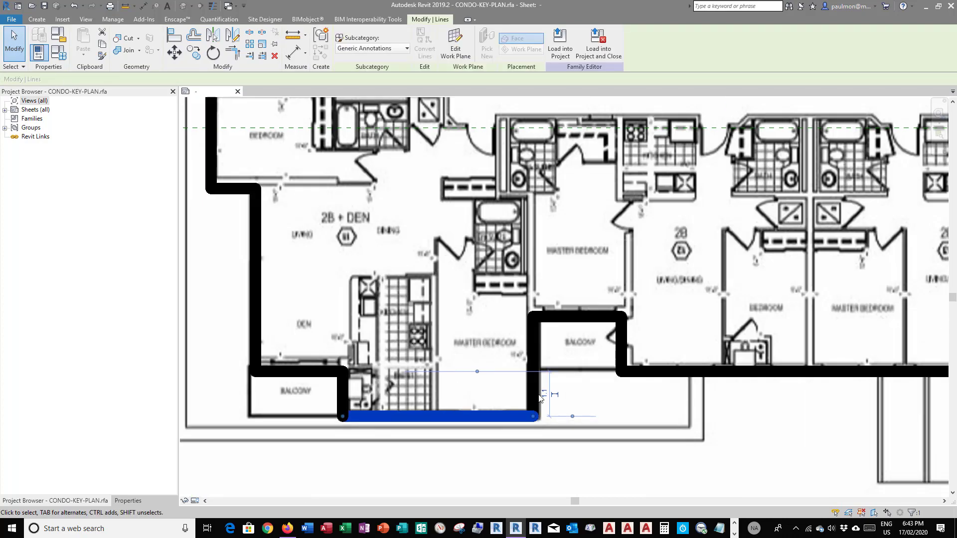
click(292, 375)
key(Up)
key(Up)
key(Up)
scroll(270, 347, down, 3)
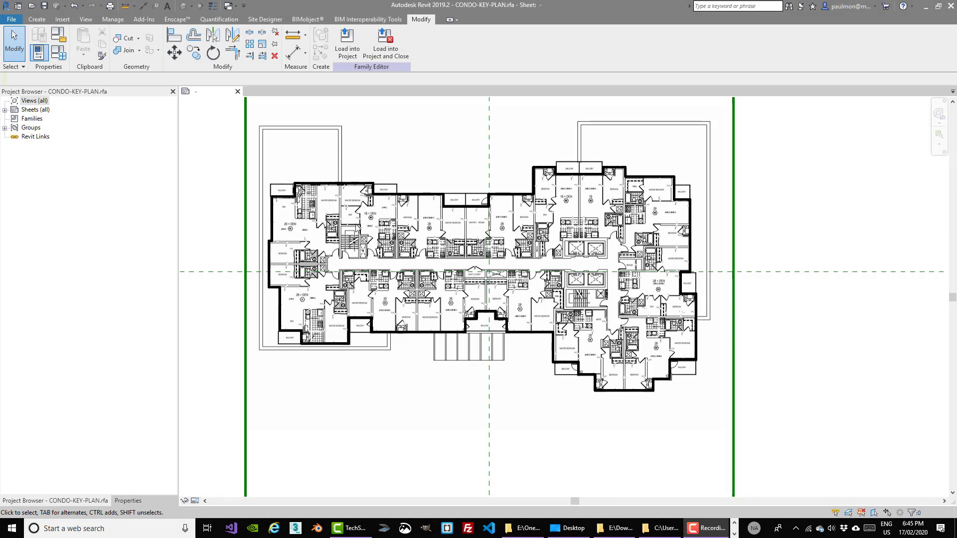
- Draw a rectangle of lines over the main corridor, from its left end to the cross corridor beside the elevators
click(37, 20)
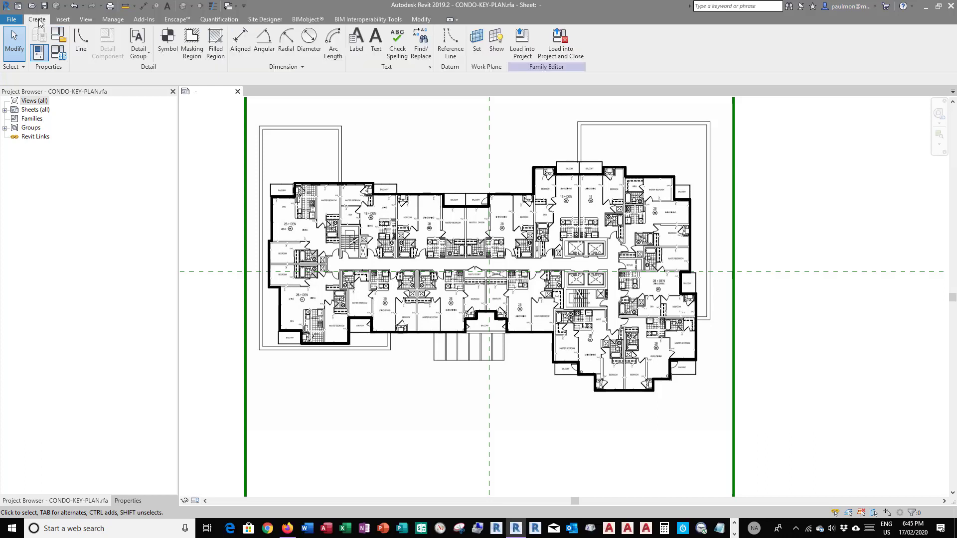
click(81, 44)
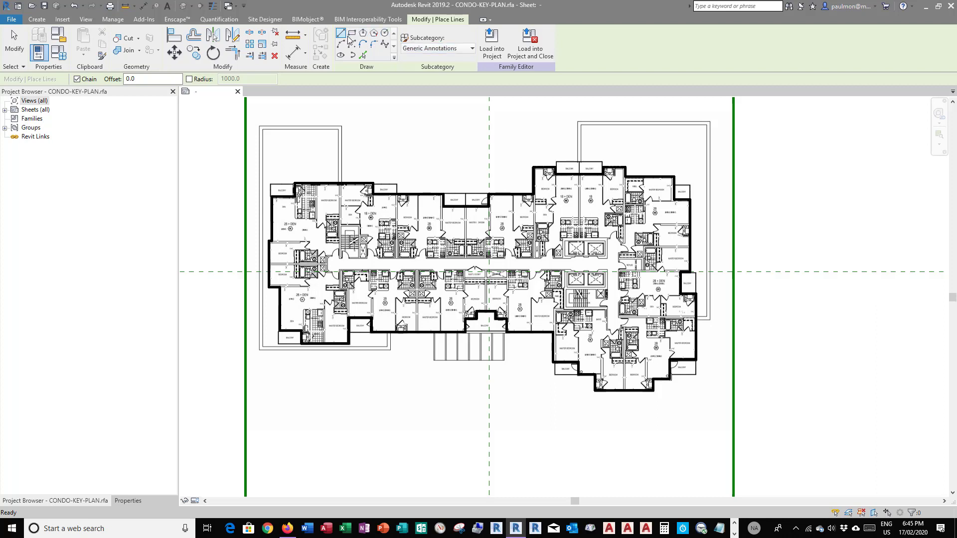
click(351, 34)
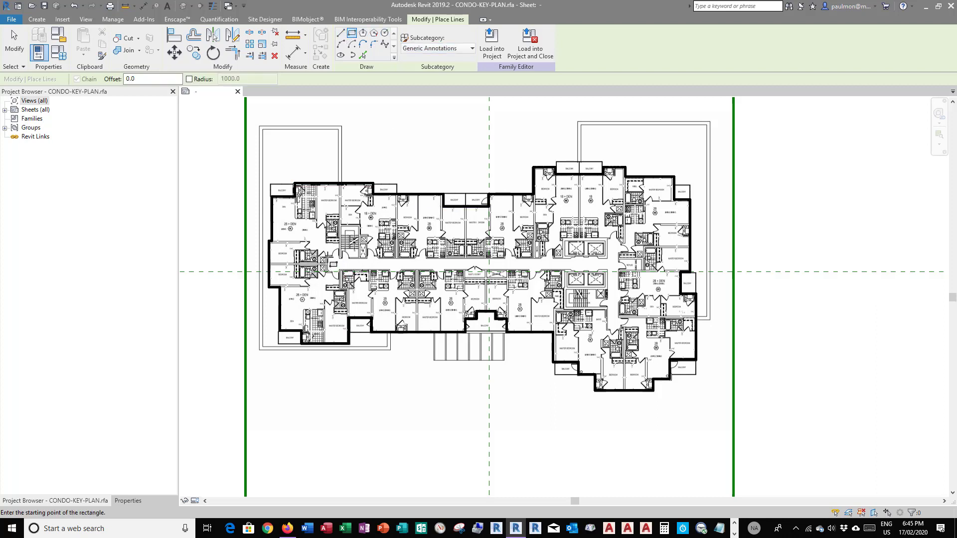
click(328, 258)
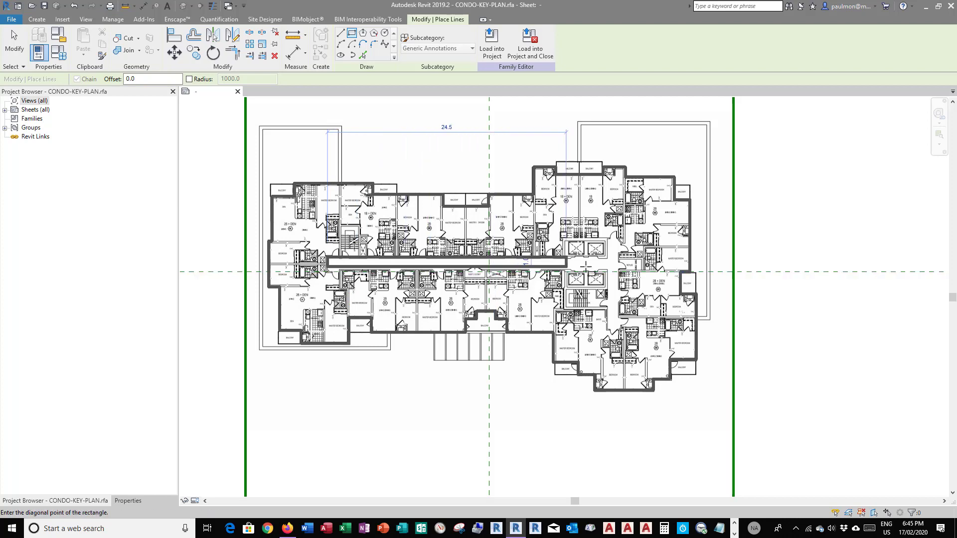
click(596, 267)
key(Escape)
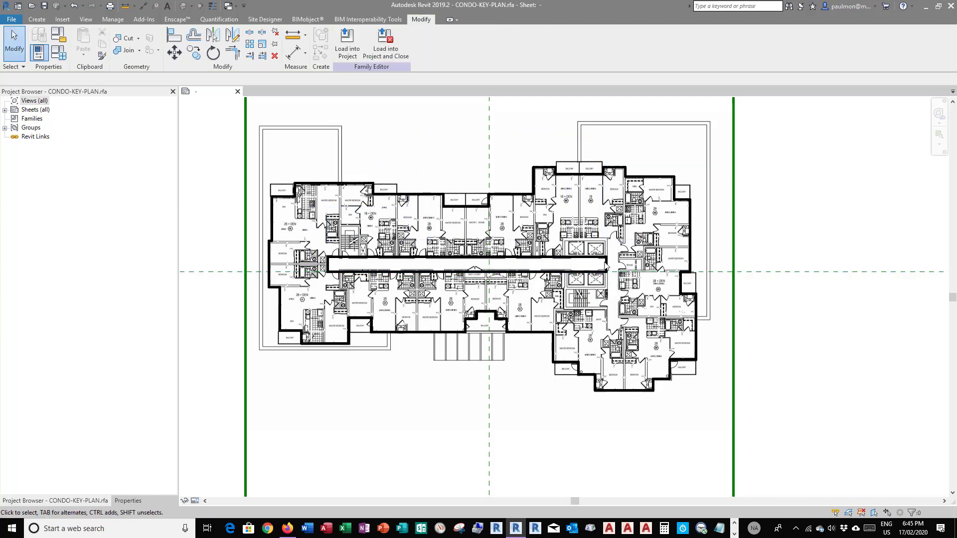
- Move the lower end of the corridor rectangle's right end line up to the elevator shaft's top, opening the corridor end
scroll(609, 270, up, 3)
click(610, 270)
drag(609, 285, 608, 216)
key(Escape)
- Draw the cross corridor's remaining outline from the elevator shaft's top corner around its far side and back to the main corridor's lower line
key(l)
key(i)
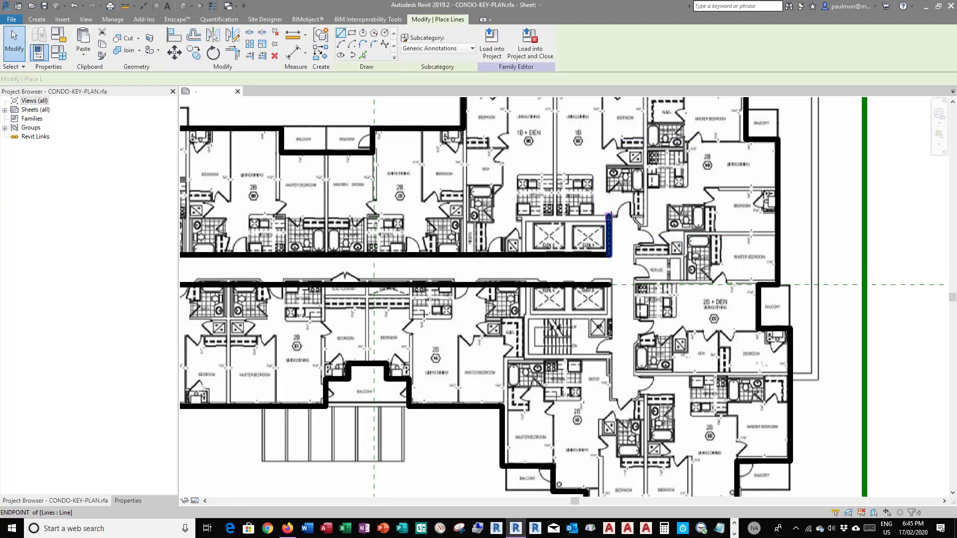
click(609, 217)
click(634, 217)
click(635, 400)
click(610, 399)
click(610, 285)
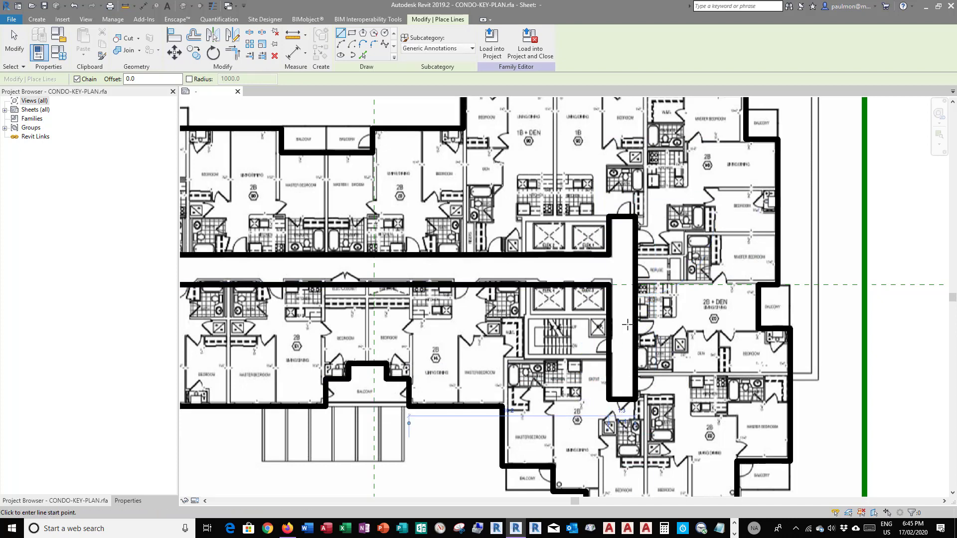
key(Escape)
click(611, 333)
key(Escape)
- Draw a vertical line along the upper elevator shaft's left side and extend the cross corridor's top line to a corner with it
click(37, 20)
click(82, 40)
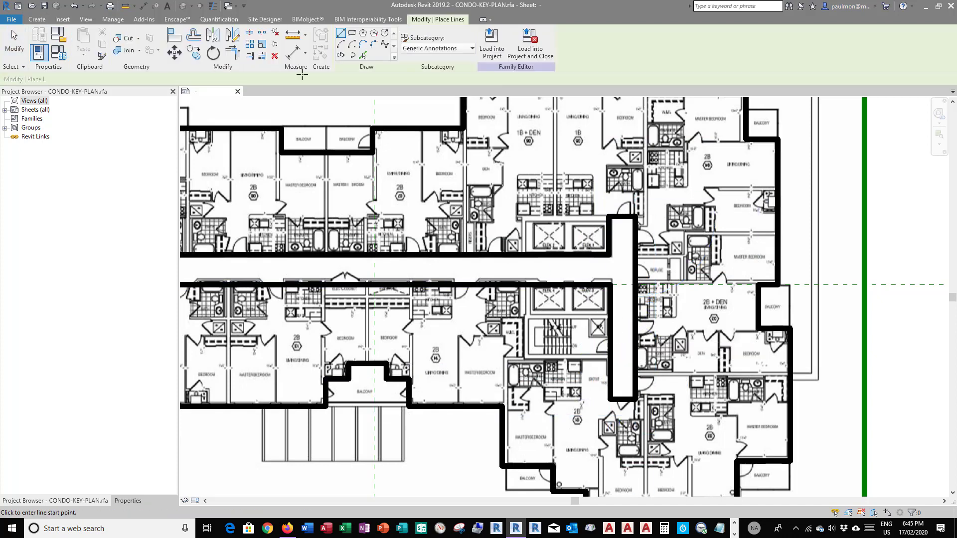
click(525, 255)
click(524, 217)
key(t)
key(r)
click(623, 217)
click(524, 236)
- Outline the lower elevator and stair block below the corridor, and draw a horizontal line separating the elevators from the stairs
key(l)
key(i)
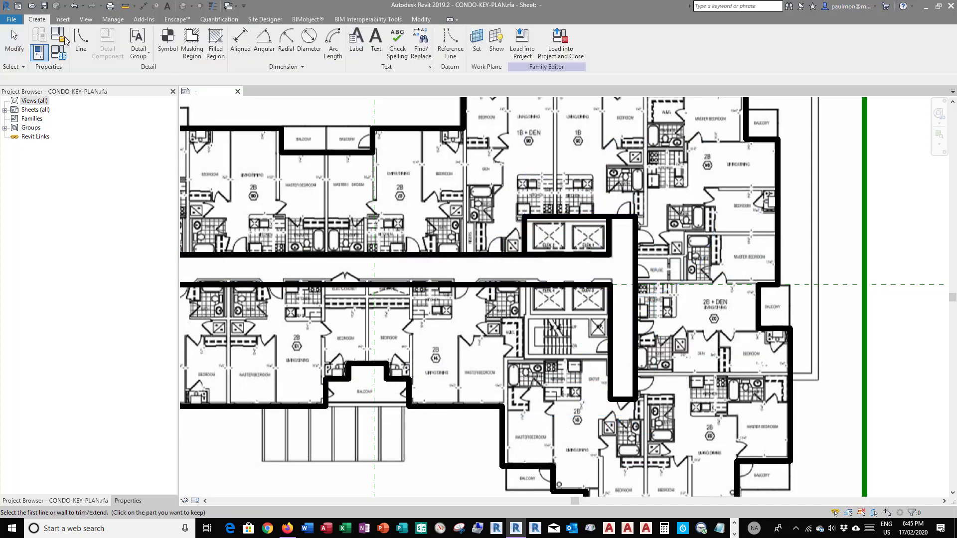
click(525, 285)
click(524, 356)
click(610, 356)
key(Escape)
click(525, 317)
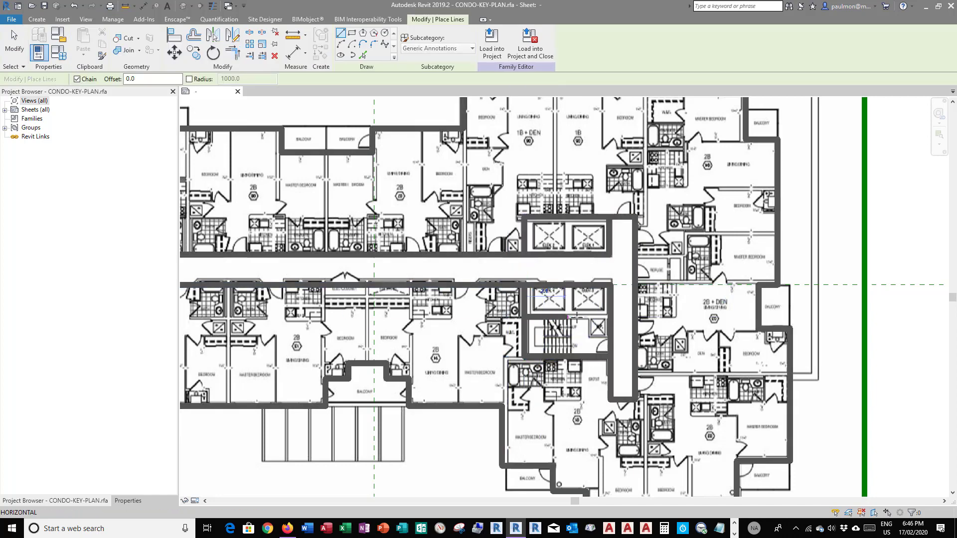
click(610, 317)
- Draw the horizontal division between the two left-end units and outline the stairwell above the corridor down to the corridor line
scroll(610, 317, down, 5)
scroll(210, 298, up, 4)
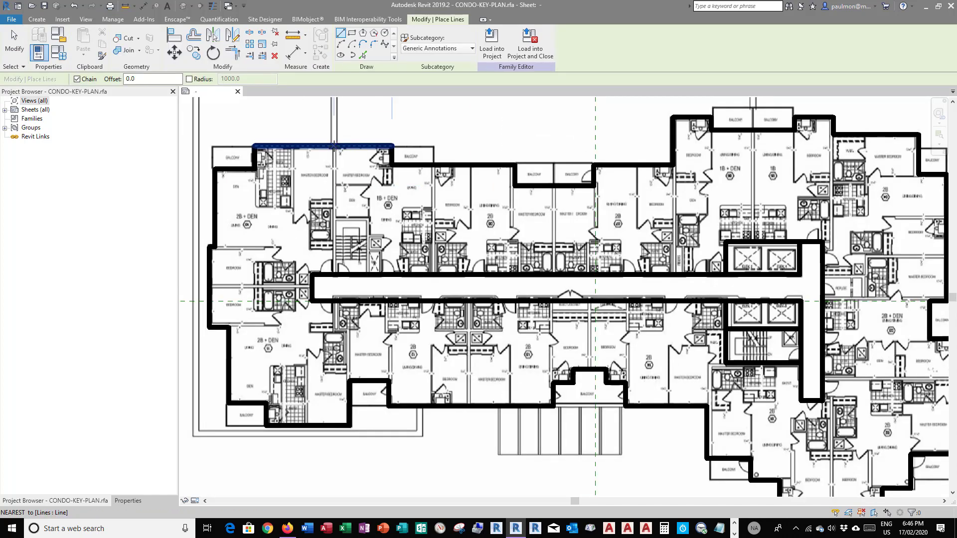
click(210, 287)
click(312, 286)
click(334, 217)
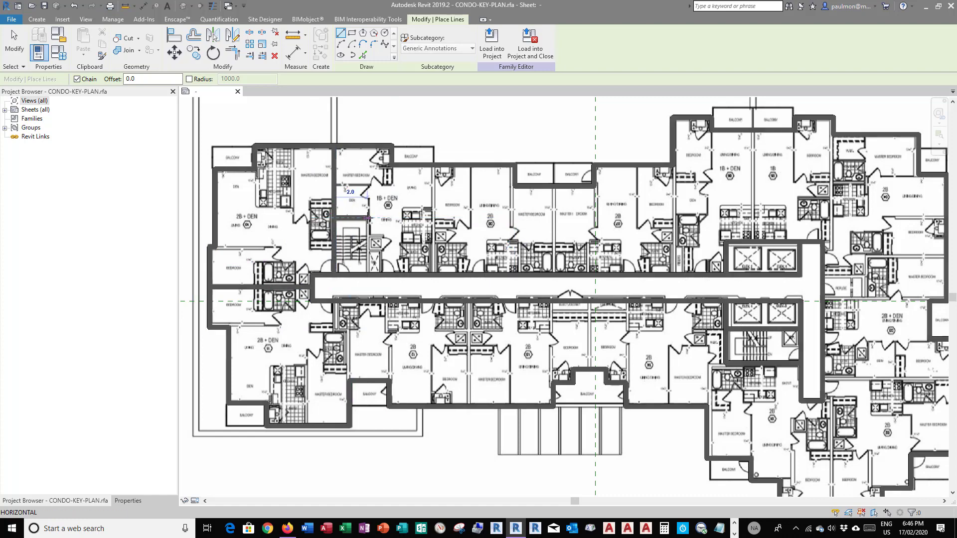
click(368, 218)
click(368, 274)
- Draw four vertical unit divisions above the corridor, from the exterior outline down to the corridor and upper elevator block
click(434, 165)
click(434, 274)
click(555, 185)
click(554, 274)
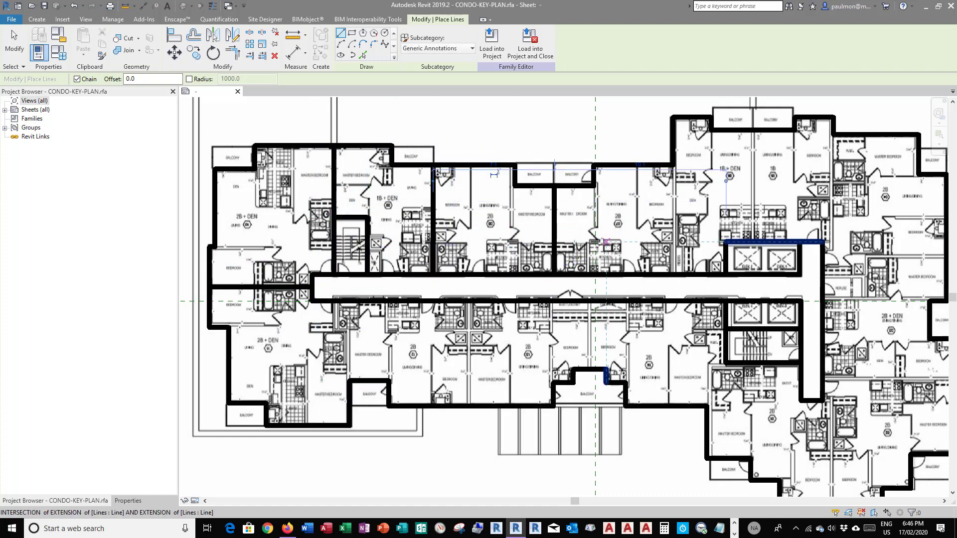
click(673, 165)
click(673, 275)
click(753, 130)
click(753, 242)
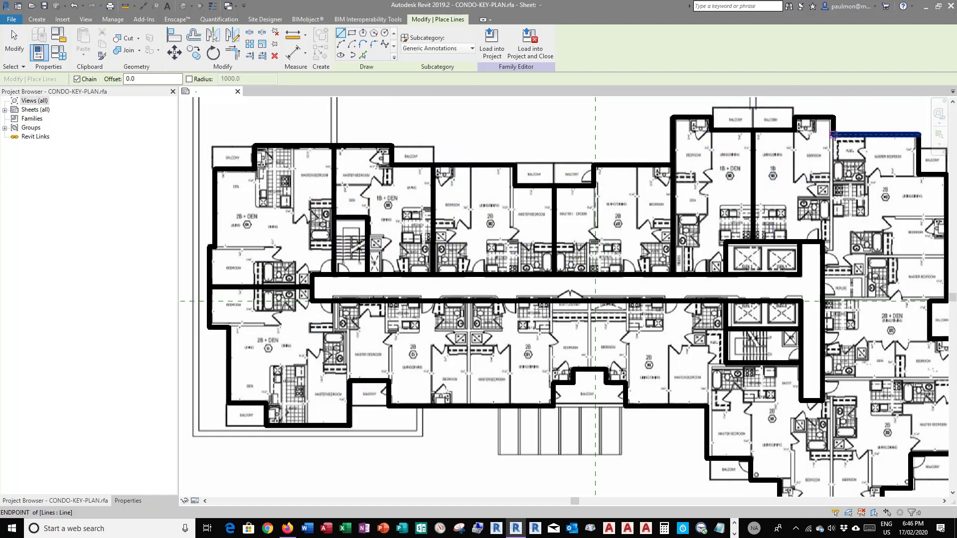
- Draw the division between the upper 1B unit and the corner 2B unit, stepping back at its lower end to the cross corridor
click(833, 135)
click(834, 250)
click(812, 250)
key(Escape)
key(Escape)
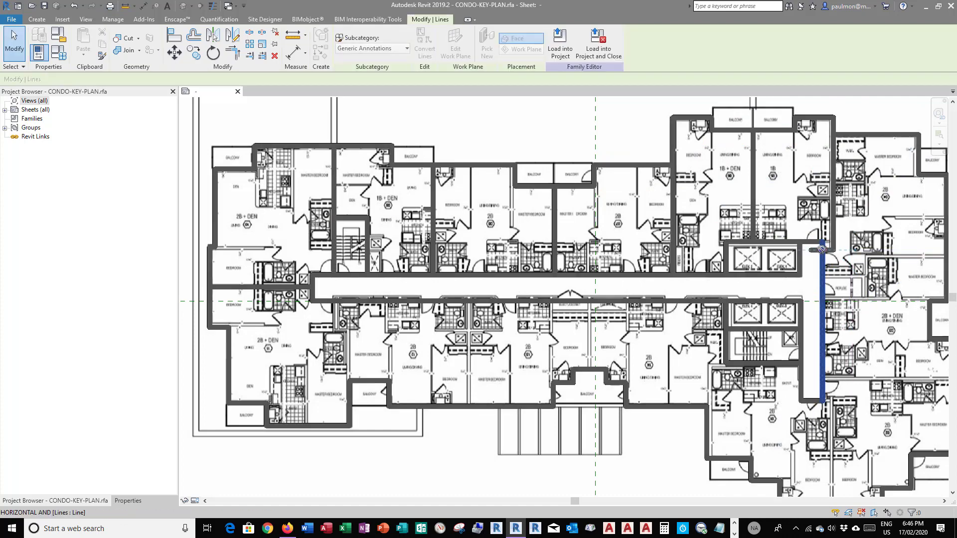
scroll(873, 264, up, 3)
scroll(702, 235, down, 3)
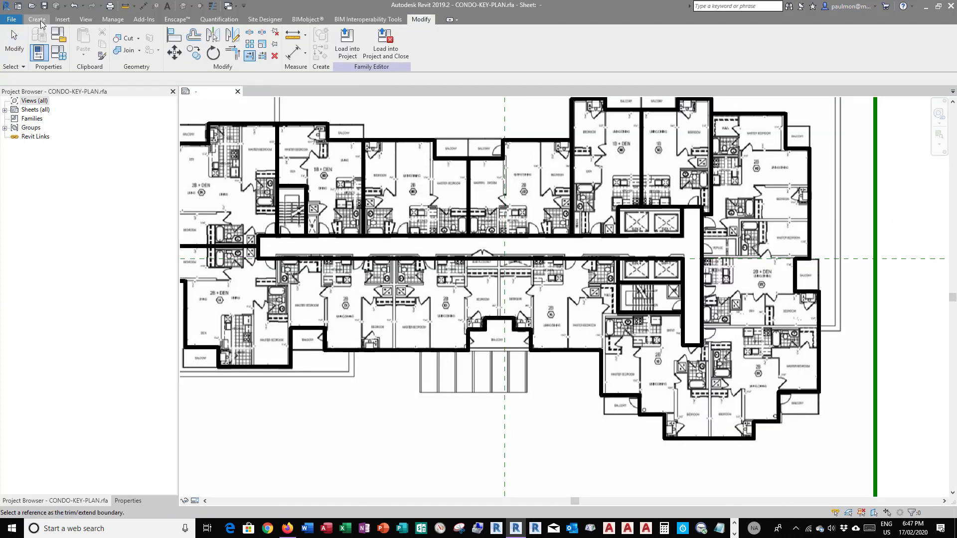
- Draw the stepped division between the upper-right 2B corner unit and the 2B + DEN unit, from the cross corridor to the exterior wall
key(l)
key(i)
scroll(702, 235, up, 3)
click(740, 219)
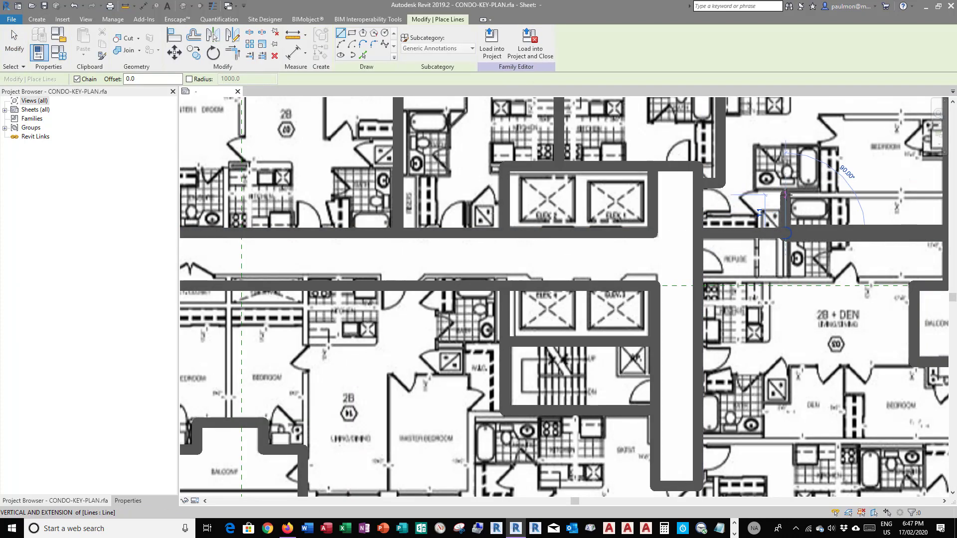
click(943, 194)
key(Escape)
scroll(679, 243, down, 2)
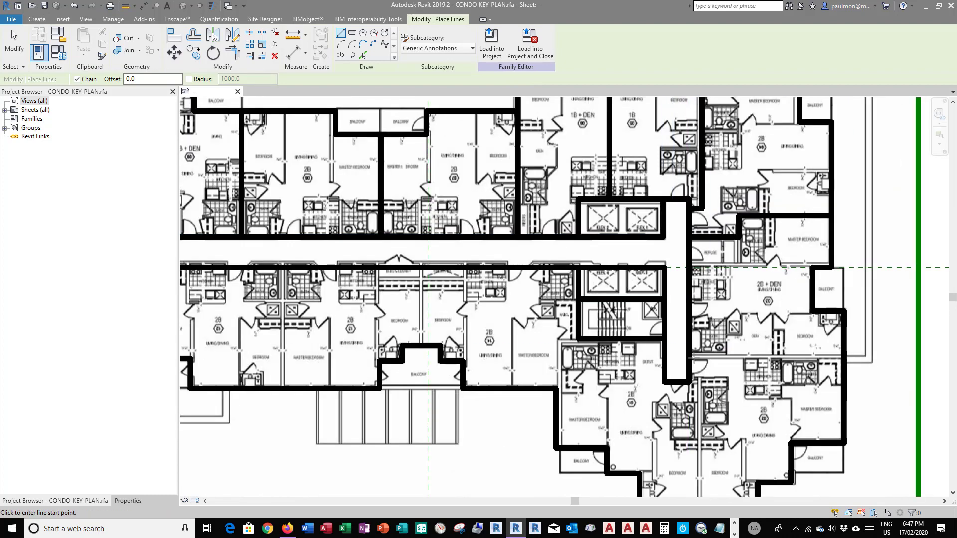
- Draw the horizontal division between the 2B + DEN unit and the 2B unit below it, from the cross corridor to the exterior wall
click(691, 359)
click(844, 359)
key(Escape)
- Draw the vertical division between the two lowest 2B units, from the cross corridor's bottom down to the exterior outline, and trim its corner
scroll(687, 272, down, 2)
scroll(703, 396, up, 4)
click(682, 278)
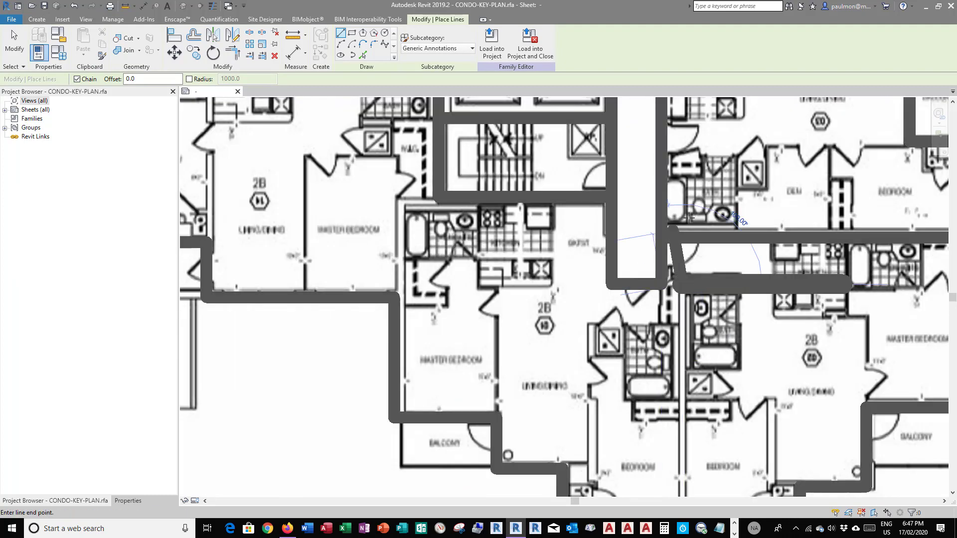
scroll(683, 220, down, 4)
click(682, 336)
key(Escape)
click(232, 53)
- Draw a vertical line up from the exterior corner beside the stair block and trim it to a corner with the stair block's bottom line
click(37, 19)
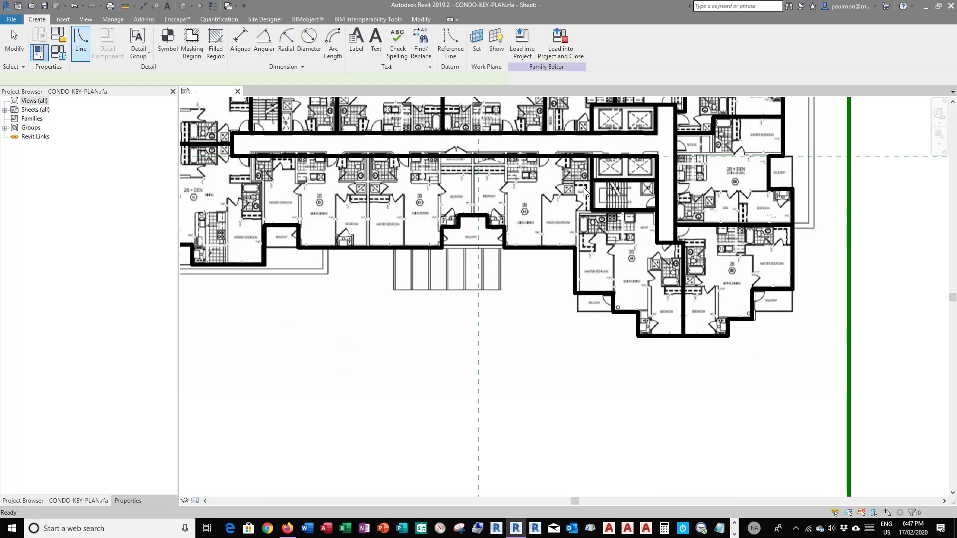
click(82, 49)
click(574, 247)
click(575, 210)
click(233, 53)
click(574, 232)
click(606, 210)
- Draw two vertical unit divisions below the corridor, one to the central balcony recess and one to the exterior wall between the neighbouring 2B units
click(36, 19)
click(86, 53)
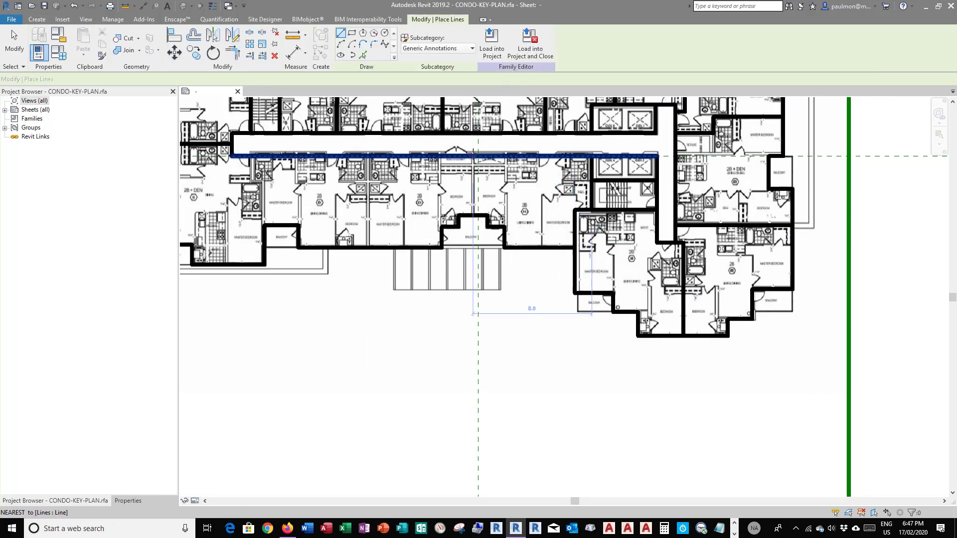
click(473, 156)
click(473, 215)
click(367, 248)
click(367, 156)
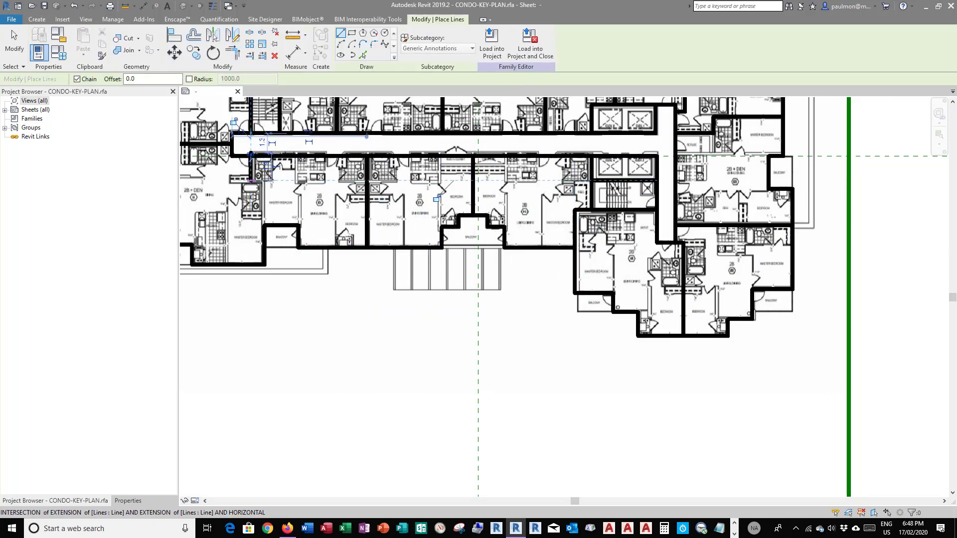
scroll(538, 176, down, 3)
key(t)
key(r)
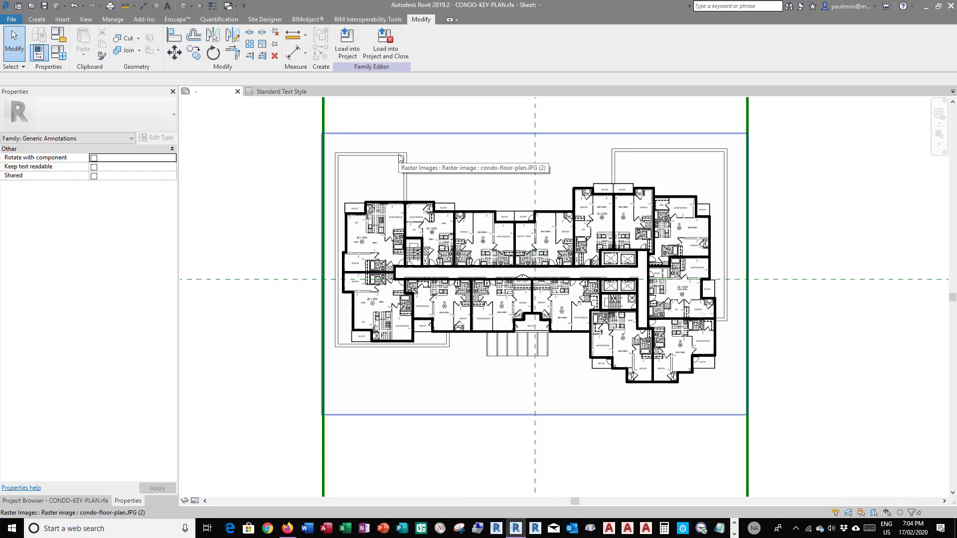
- Unpin the condo-floor-plan raster image beneath the traced lines and delete it
click(275, 32)
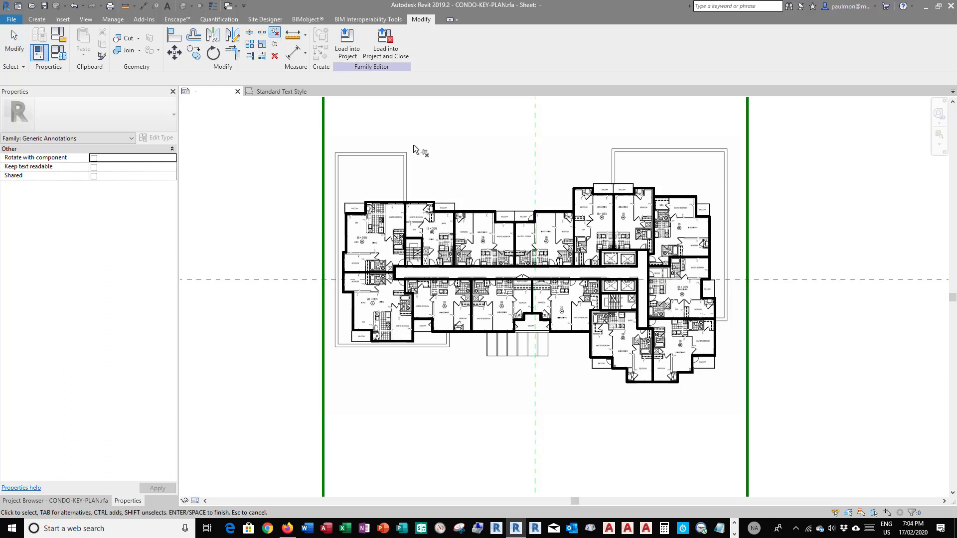
click(389, 156)
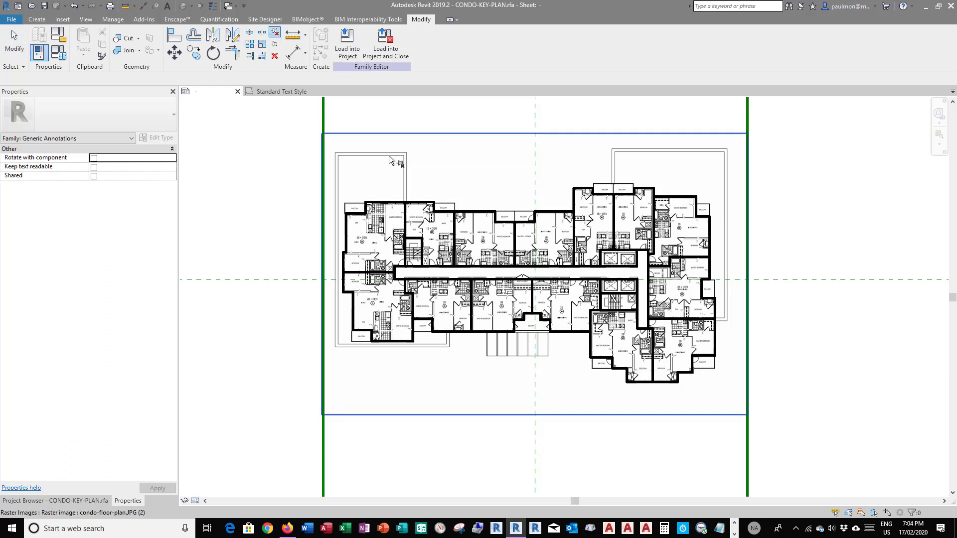
key(d)
key(e)
key(Escape)
click(390, 158)
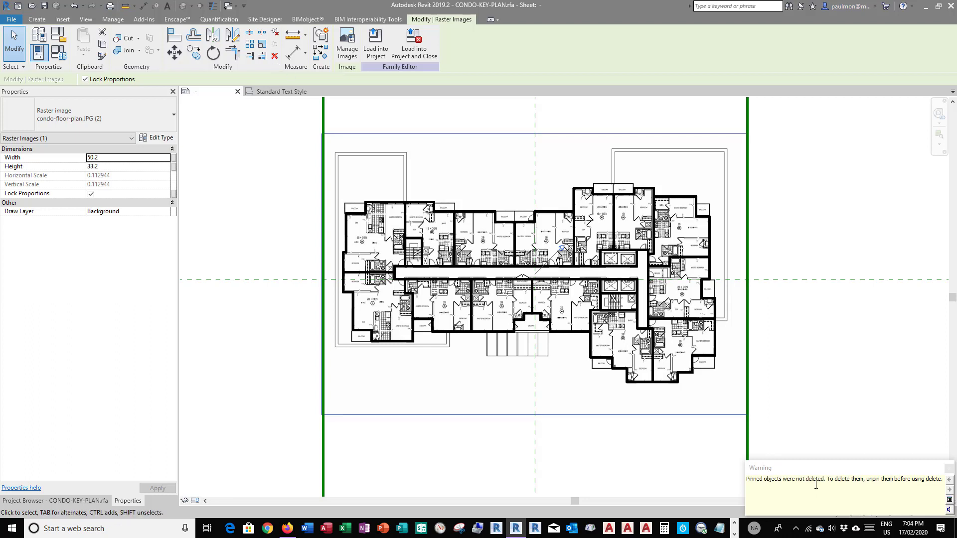
click(563, 249)
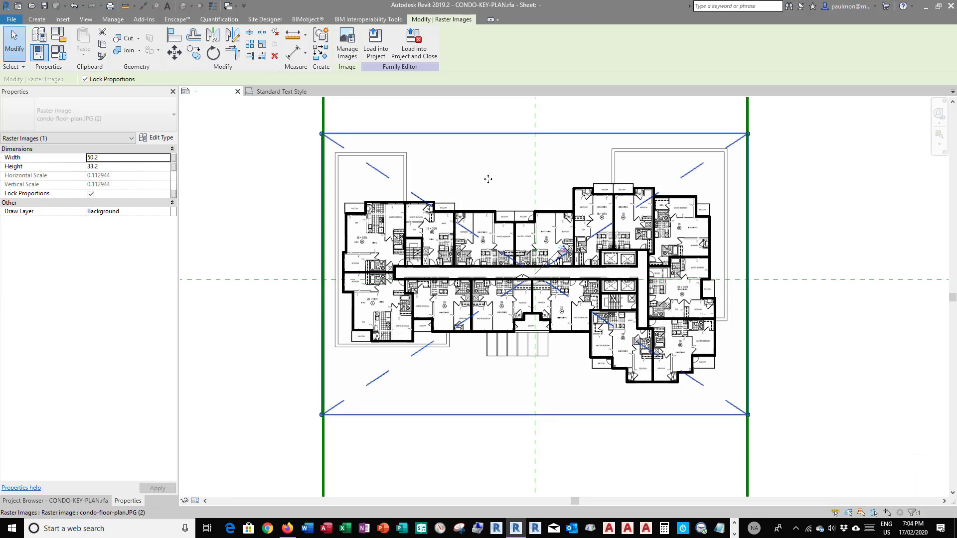
click(275, 55)
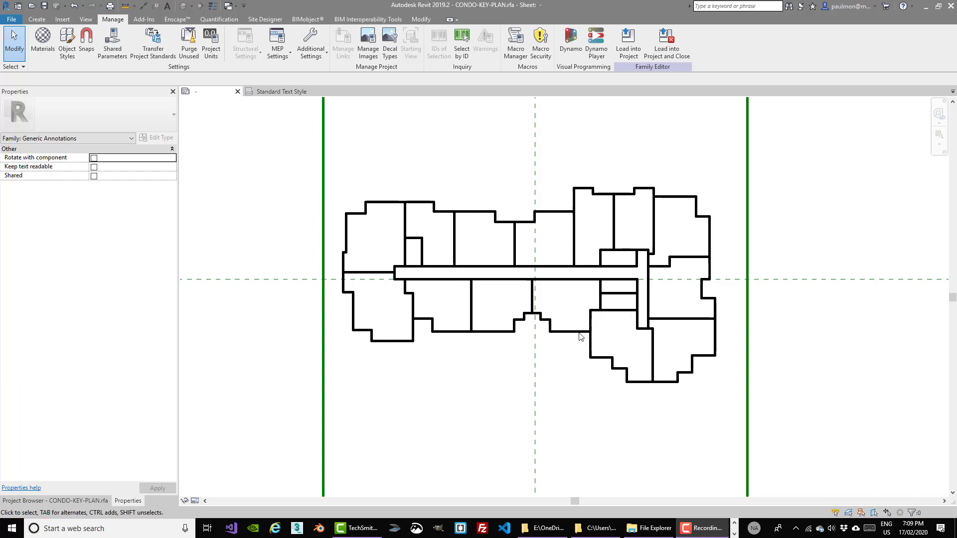
- Start a filled region and duplicate its type as UNIT LOCATION
click(36, 20)
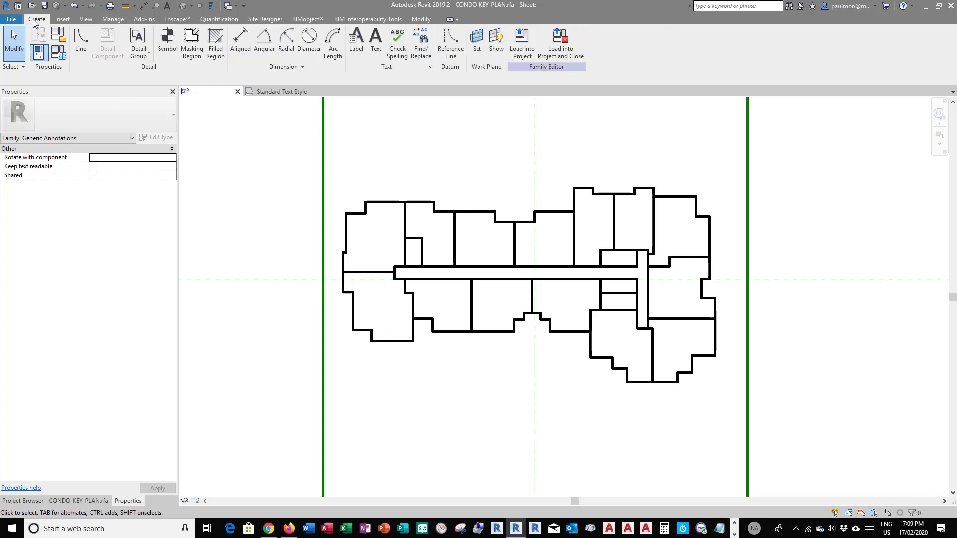
click(215, 50)
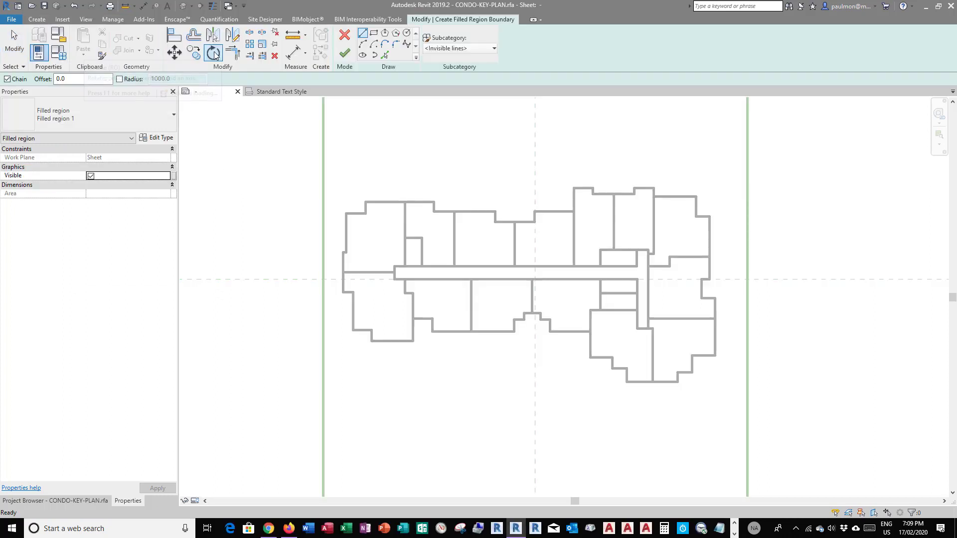
click(158, 138)
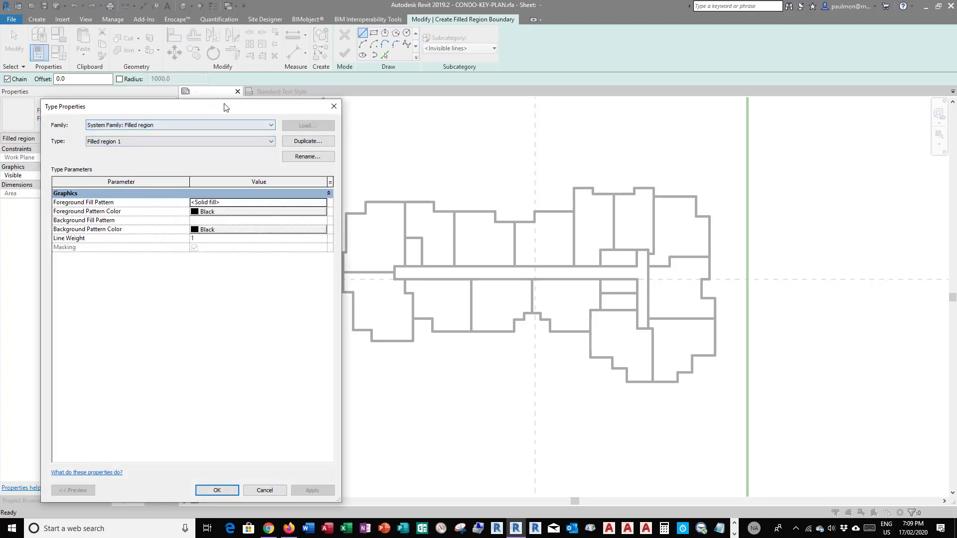
drag(224, 107, 240, 103)
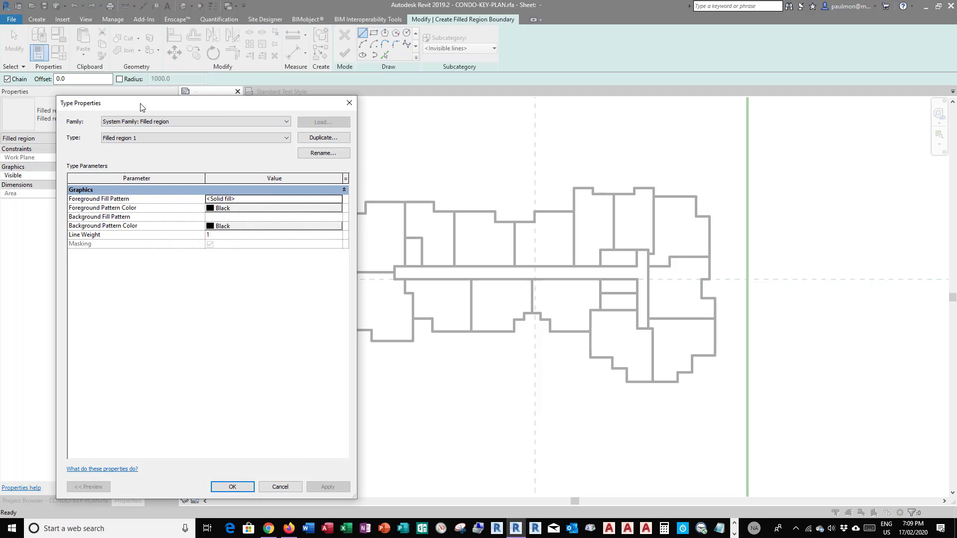
click(324, 140)
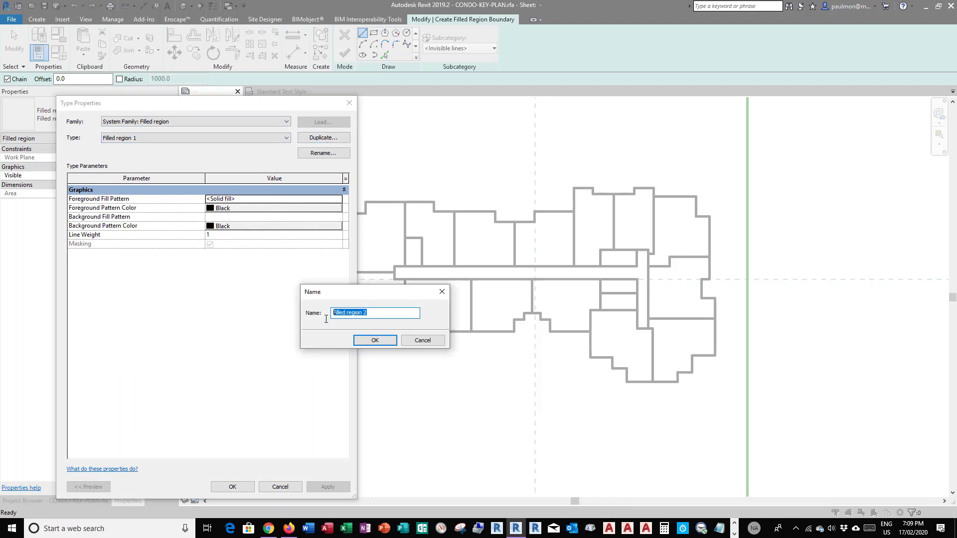
text(UNIT LOCATION)
click(383, 341)
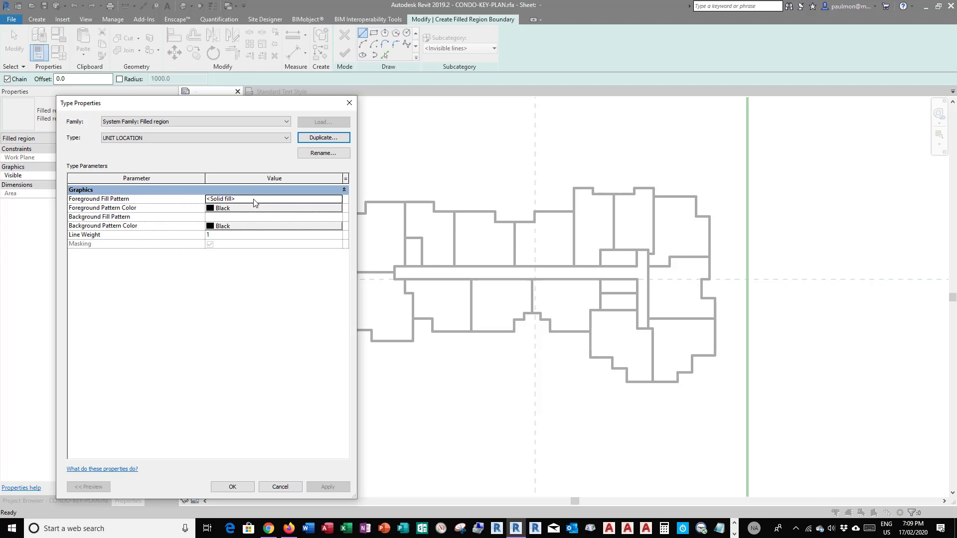
- Set the UNIT LOCATION type's foreground pattern color to gray RGB 128-128-128 and accept the type properties
click(223, 212)
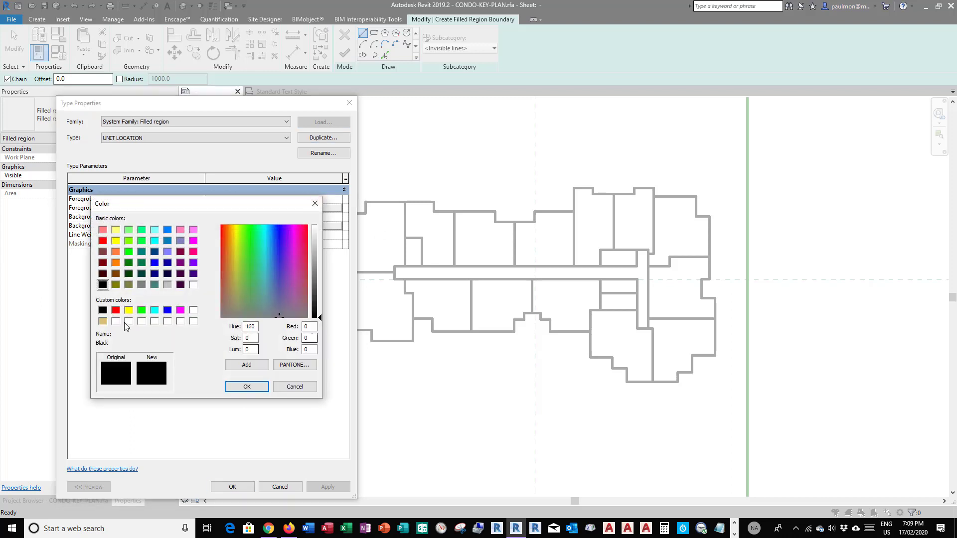
click(141, 284)
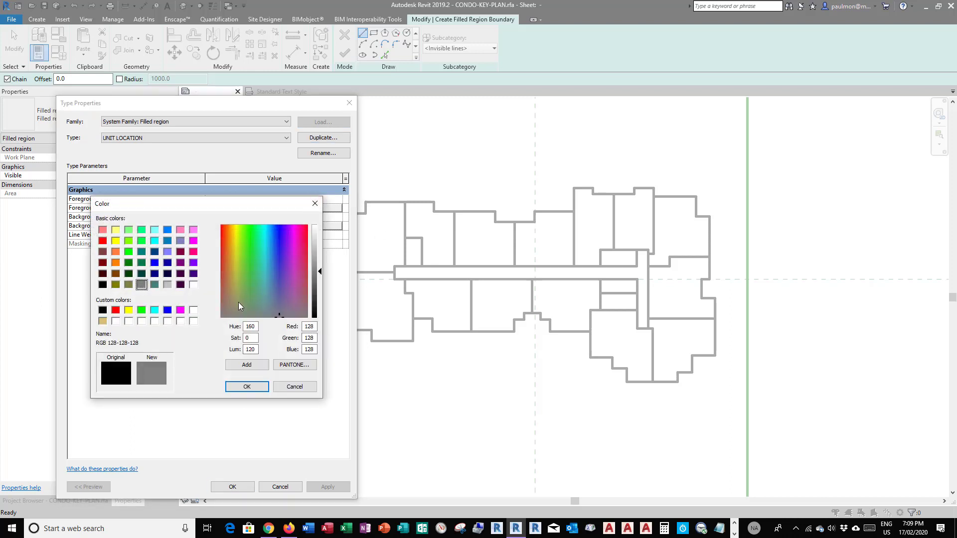
click(246, 386)
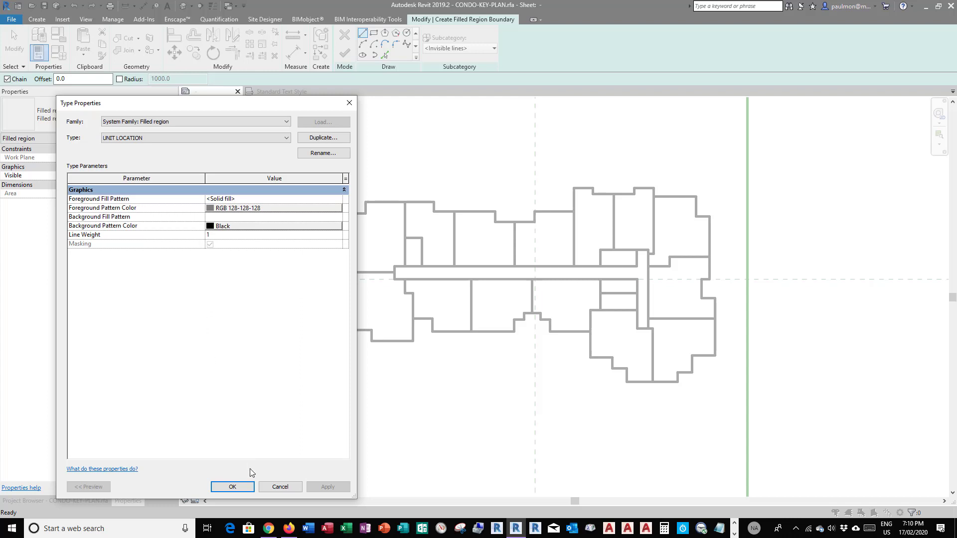
click(232, 488)
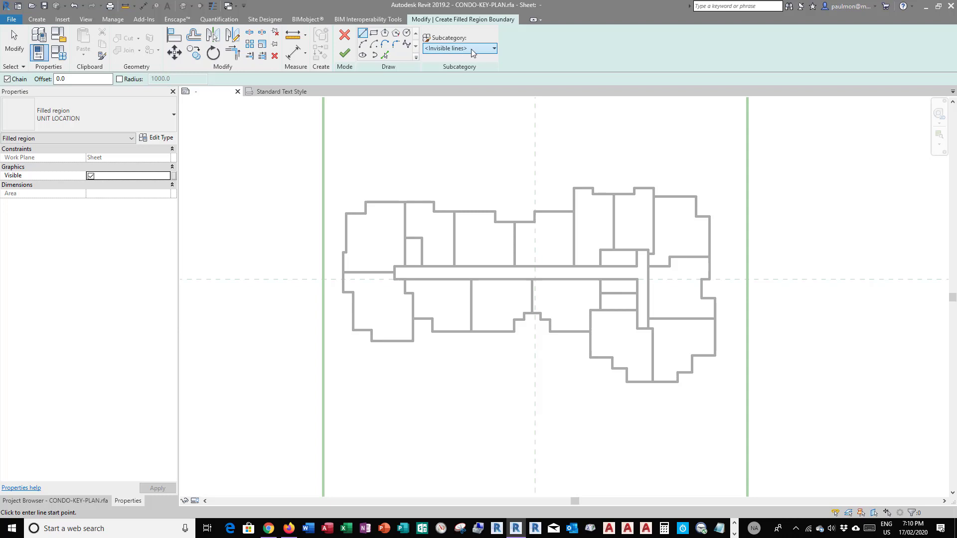
- Trace a closed filled region boundary around the unit directly below the lower elevator and stair block, following its stepped outline
click(590, 310)
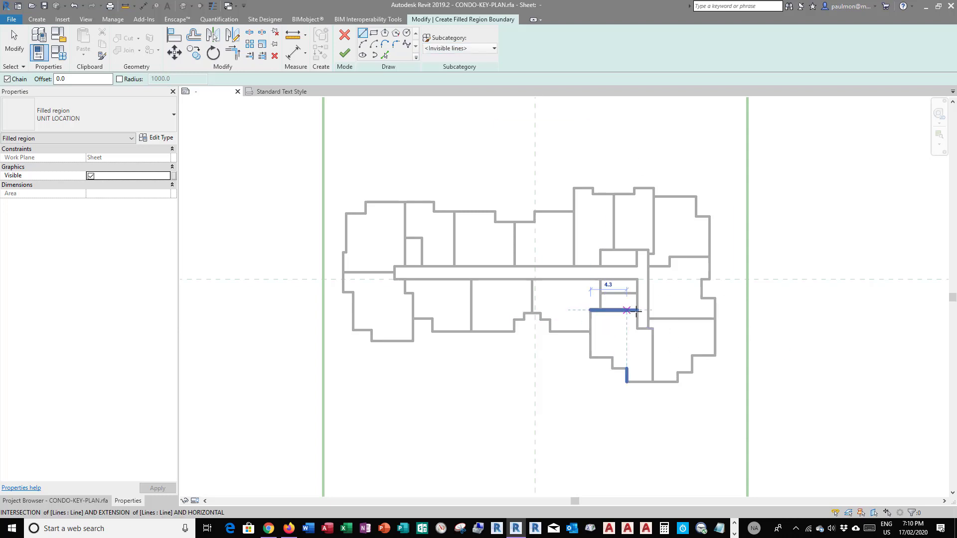
click(637, 310)
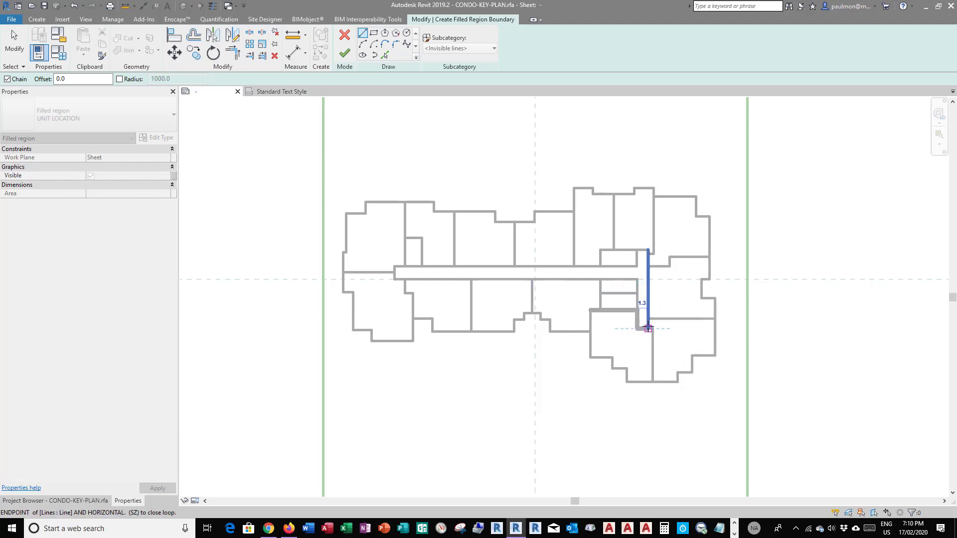
click(637, 329)
click(653, 329)
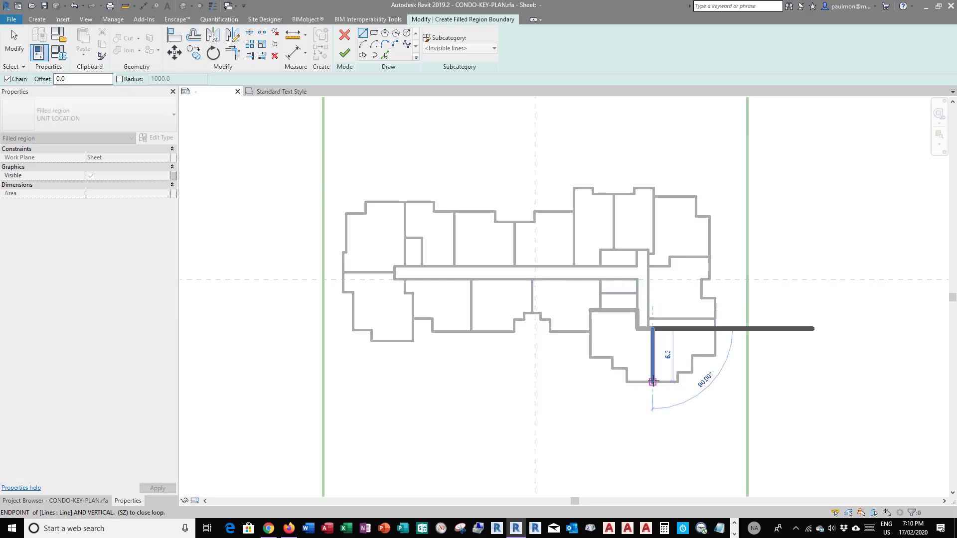
click(652, 382)
click(627, 382)
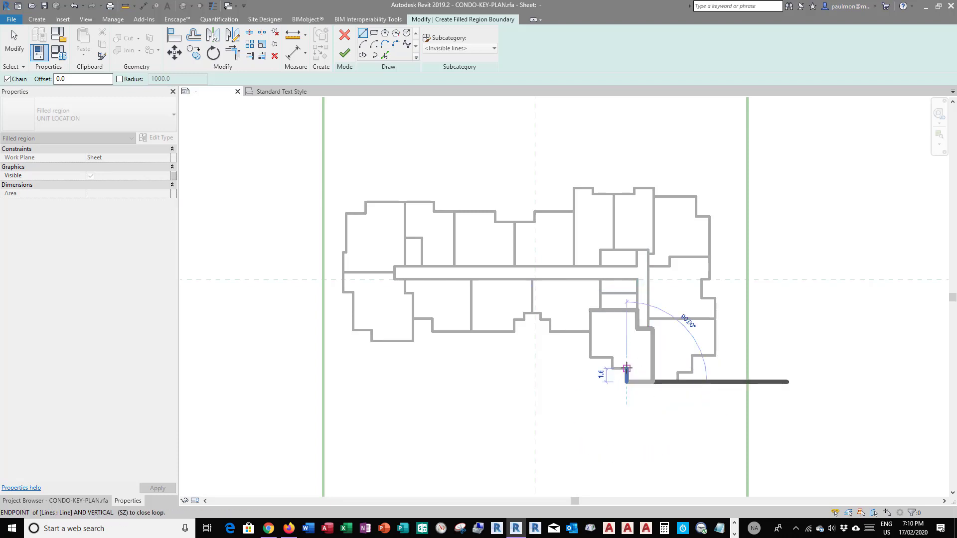
click(626, 369)
click(612, 368)
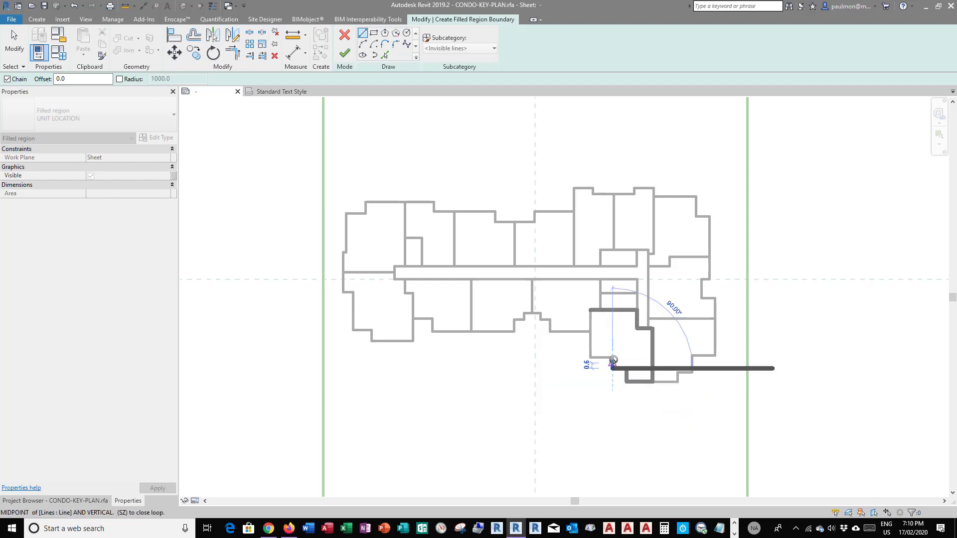
click(613, 358)
click(590, 358)
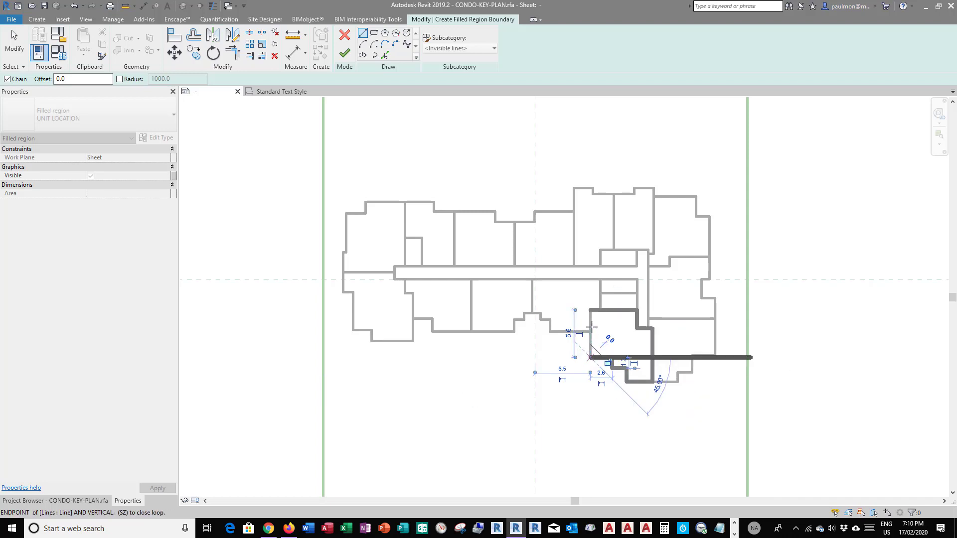
click(590, 310)
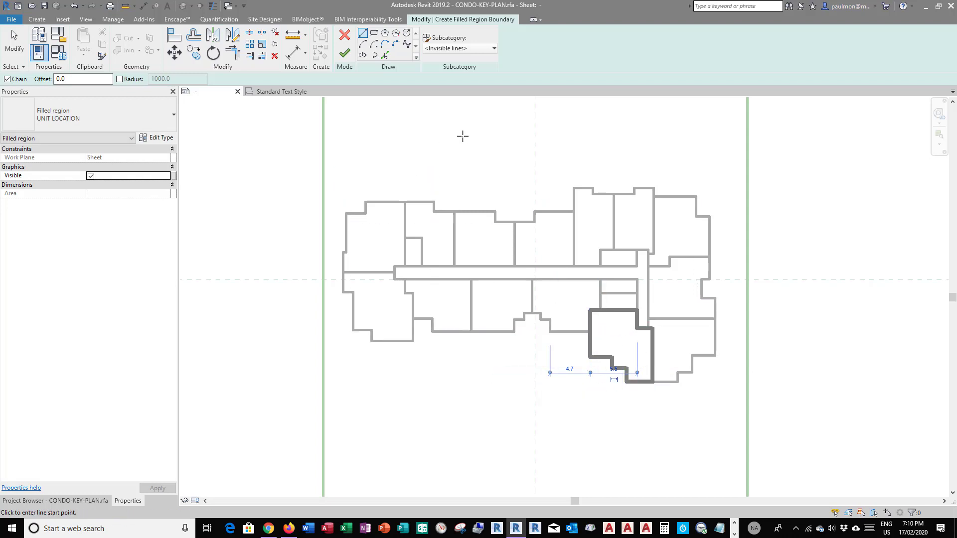
- Finish the unit's filled region boundary and display the key plan with thin lines
click(346, 52)
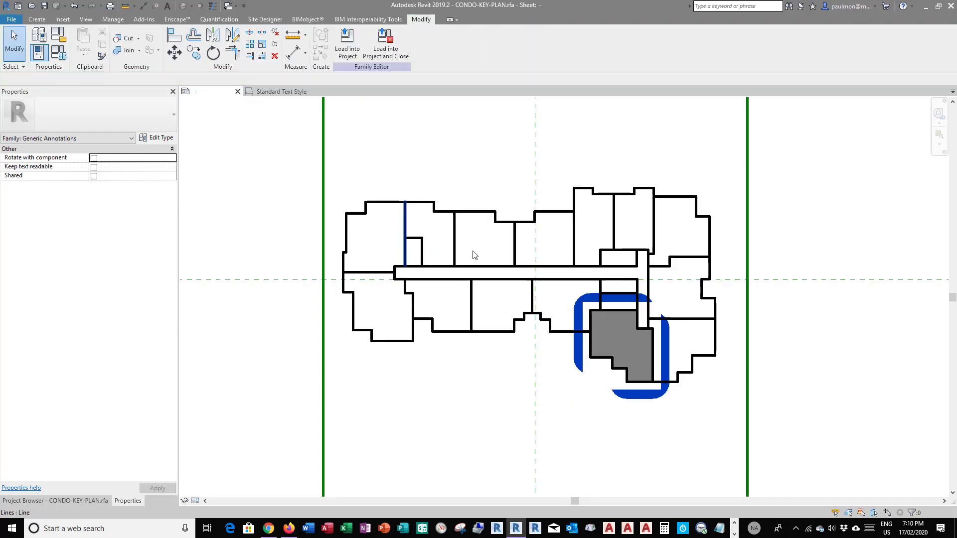
scroll(404, 252, down, 2)
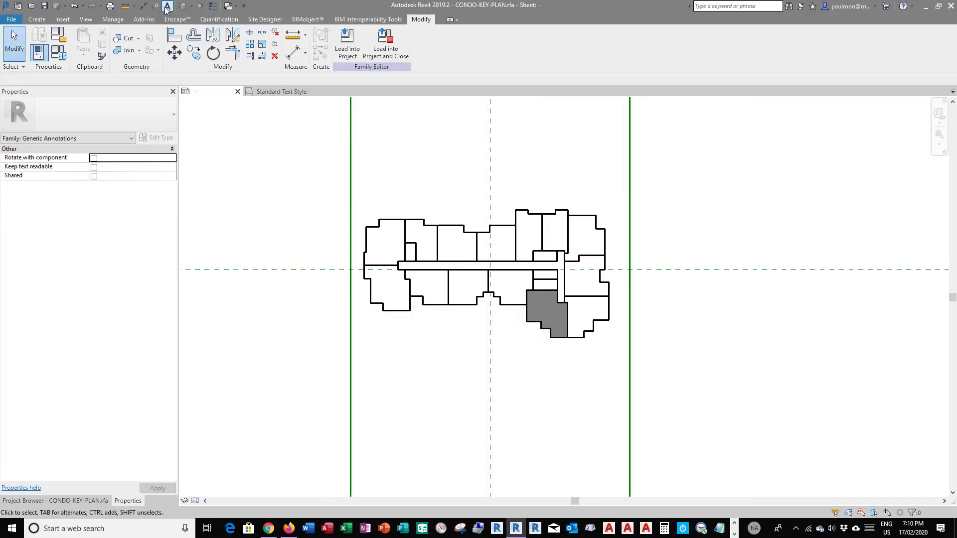
click(212, 6)
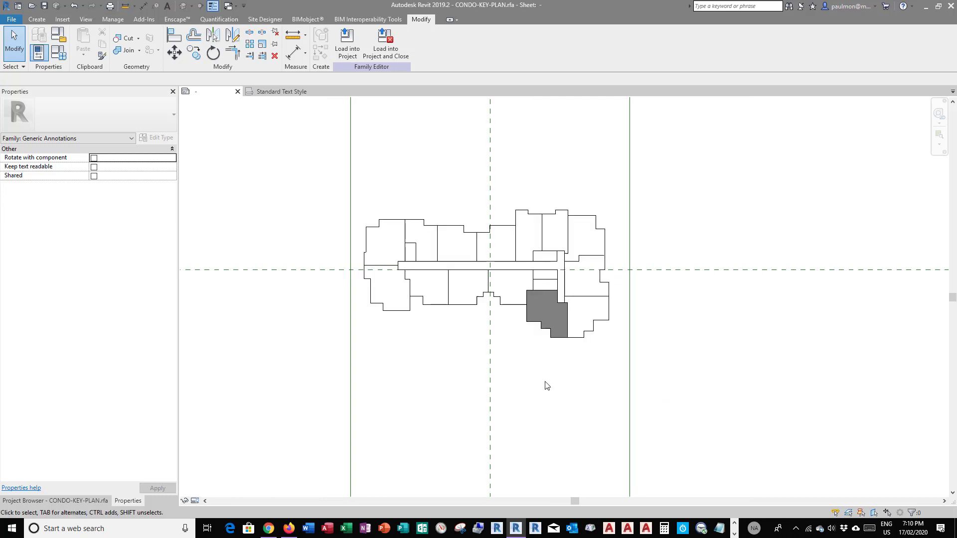
scroll(561, 311, up, 1)
scroll(561, 311, up, 2)
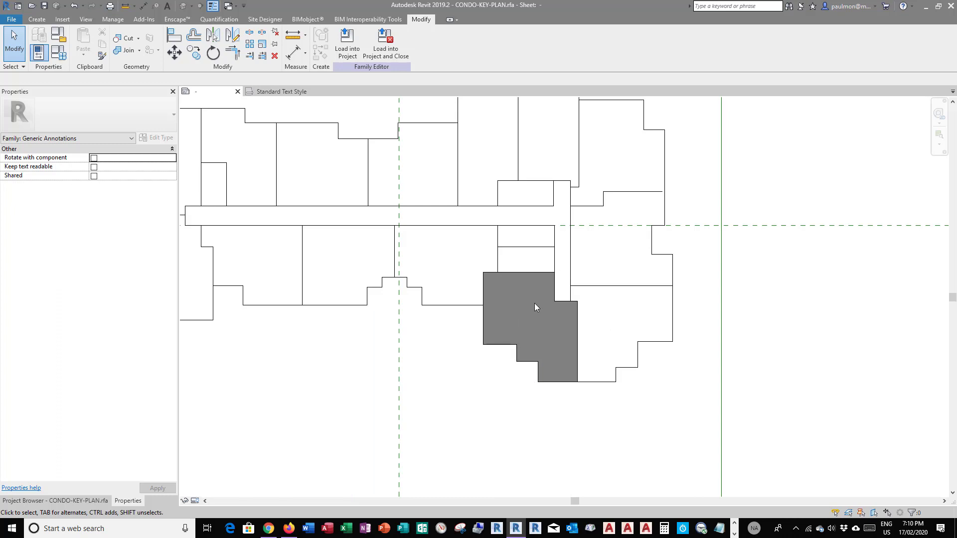
click(528, 277)
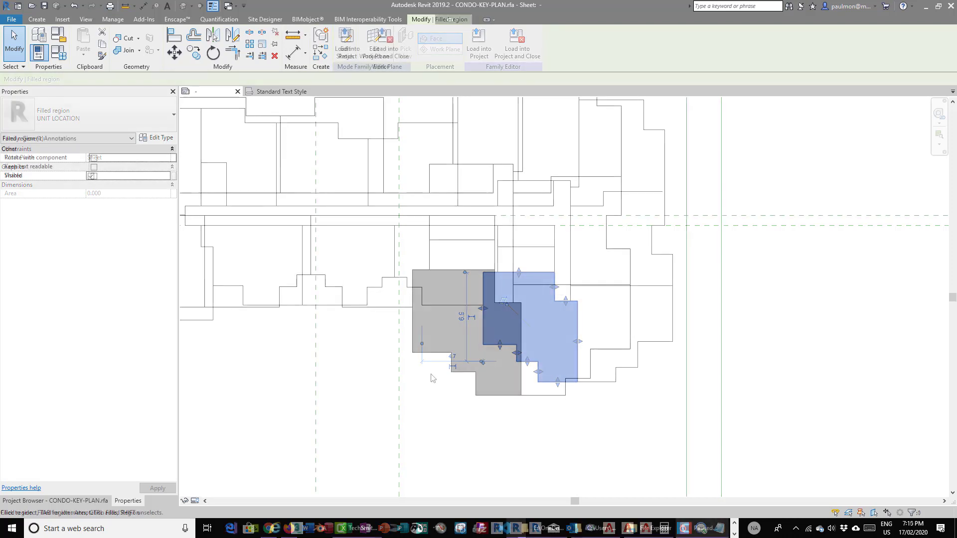
click(465, 270)
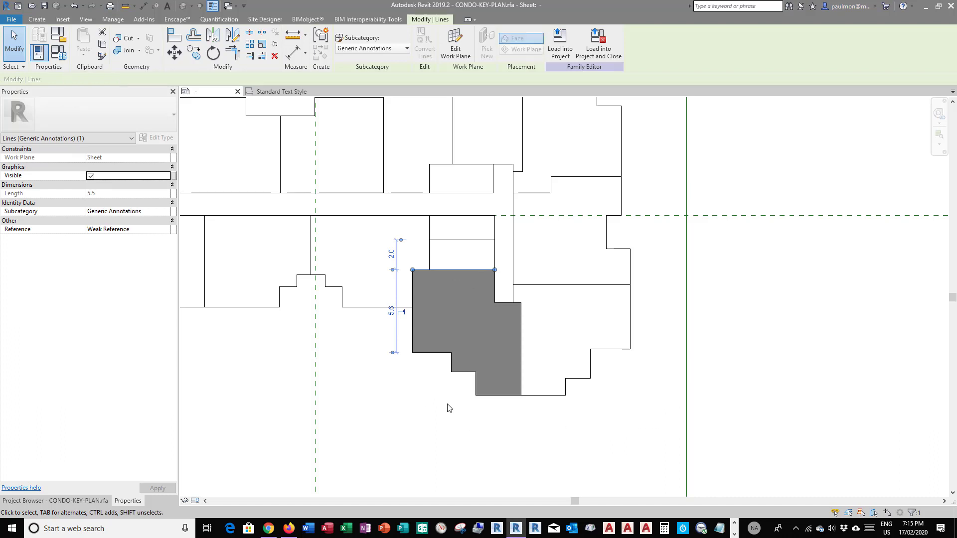
scroll(645, 405, down, 2)
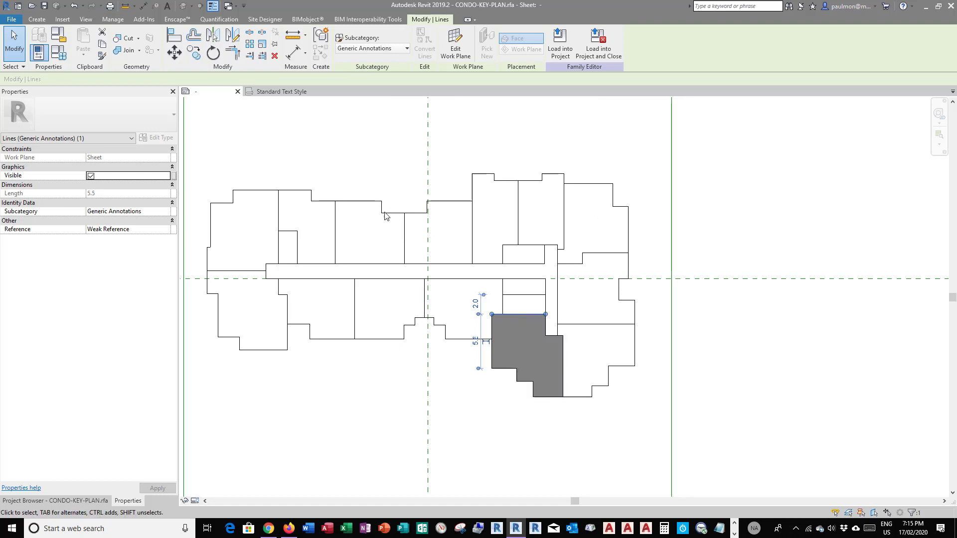
click(499, 442)
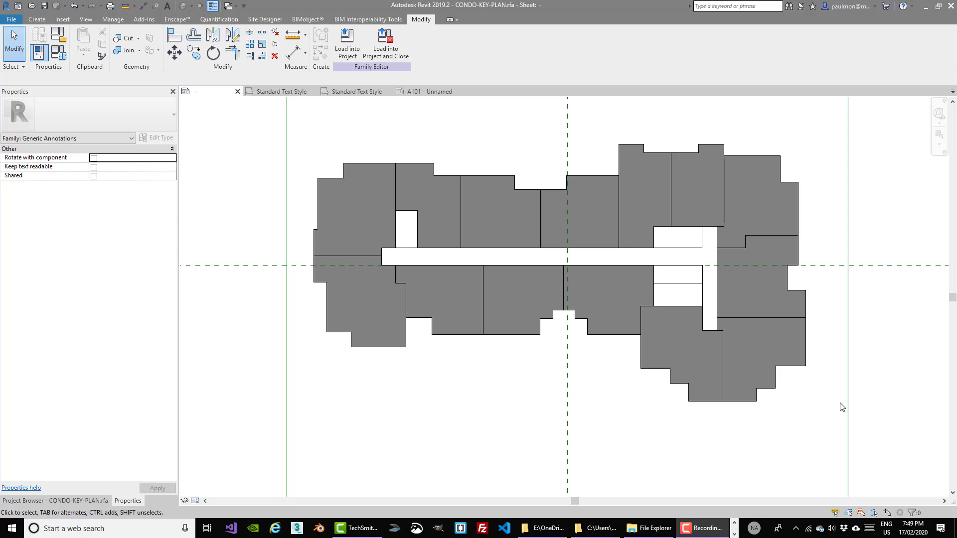
scroll(840, 405, up, 1)
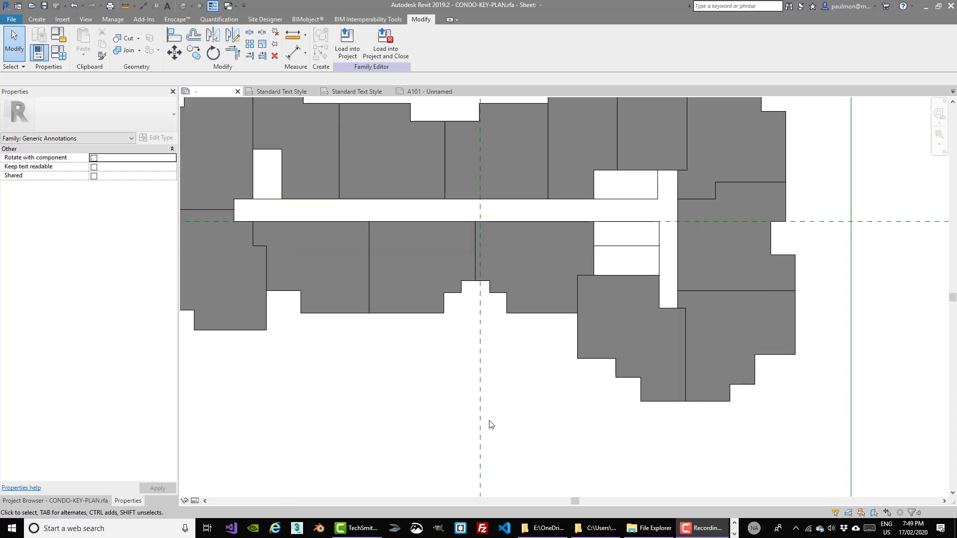
scroll(490, 424, down, 1)
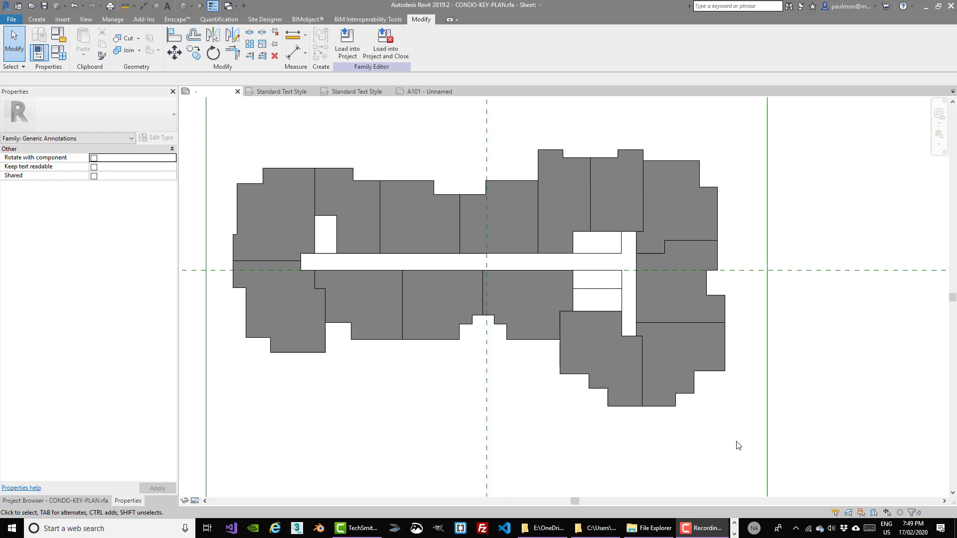
- Delete the two filled regions covering the lower-right corner unit: the narrow upper strip and the stepped portion below it
click(671, 332)
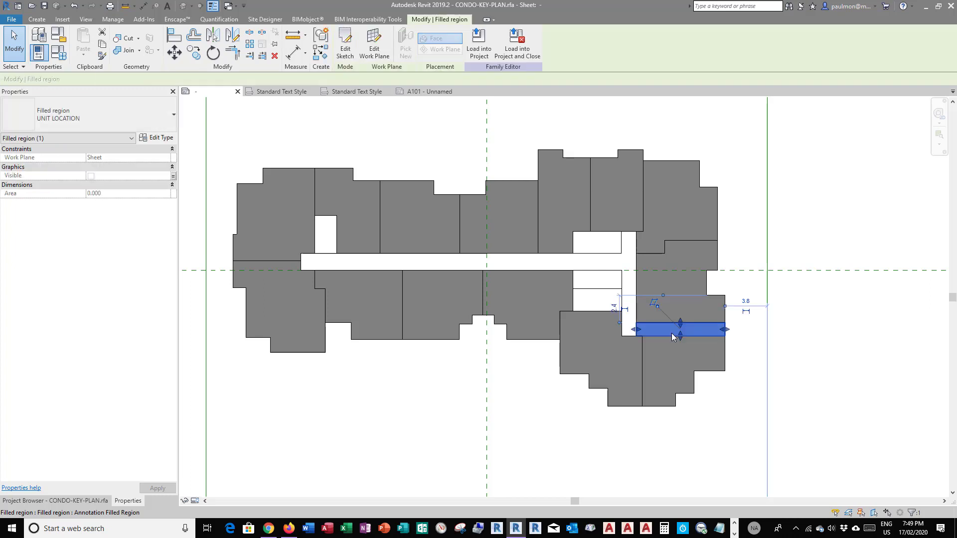
key(Delete)
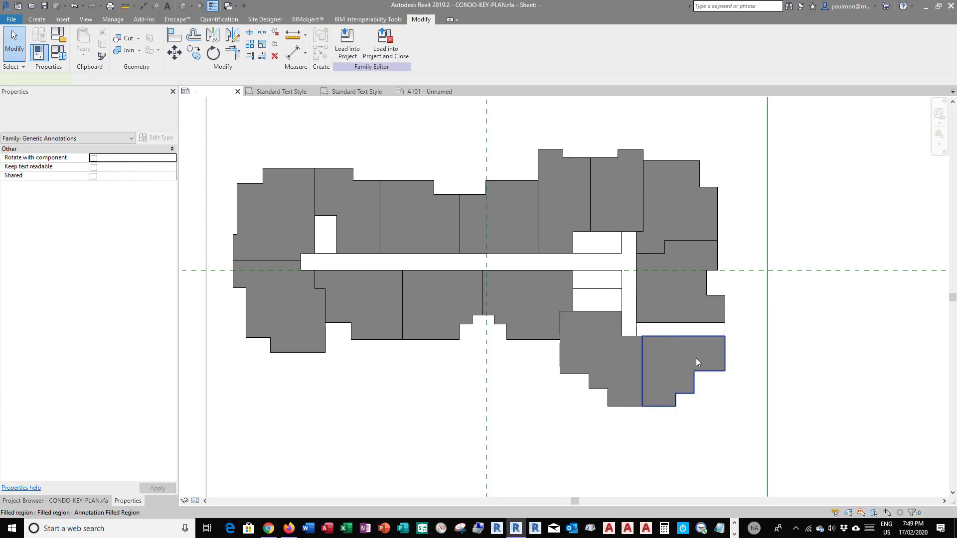
click(695, 358)
key(Delete)
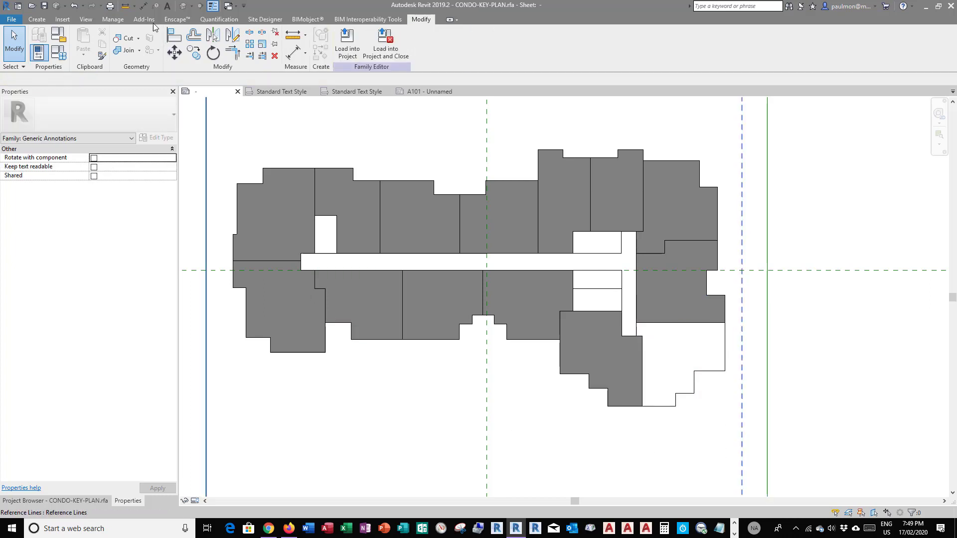
click(45, 22)
click(215, 55)
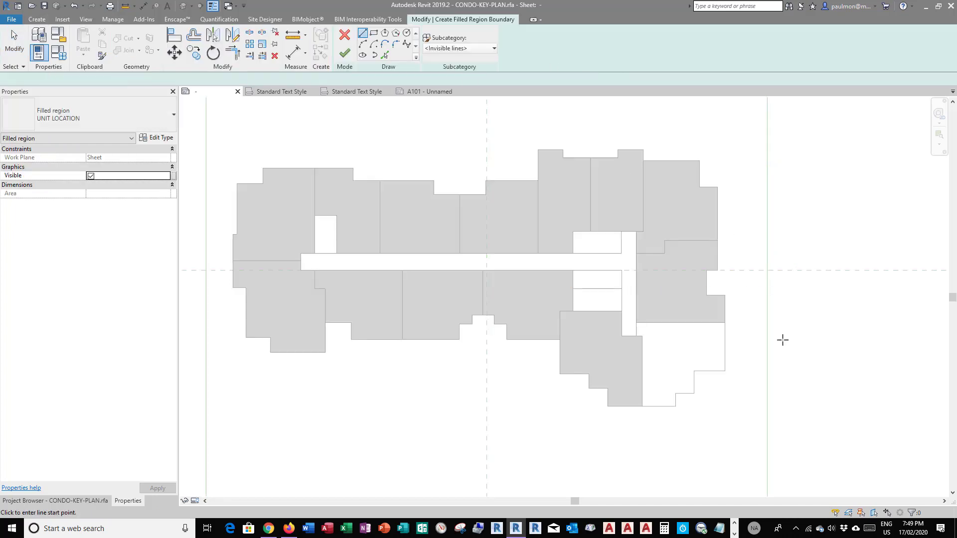
click(636, 323)
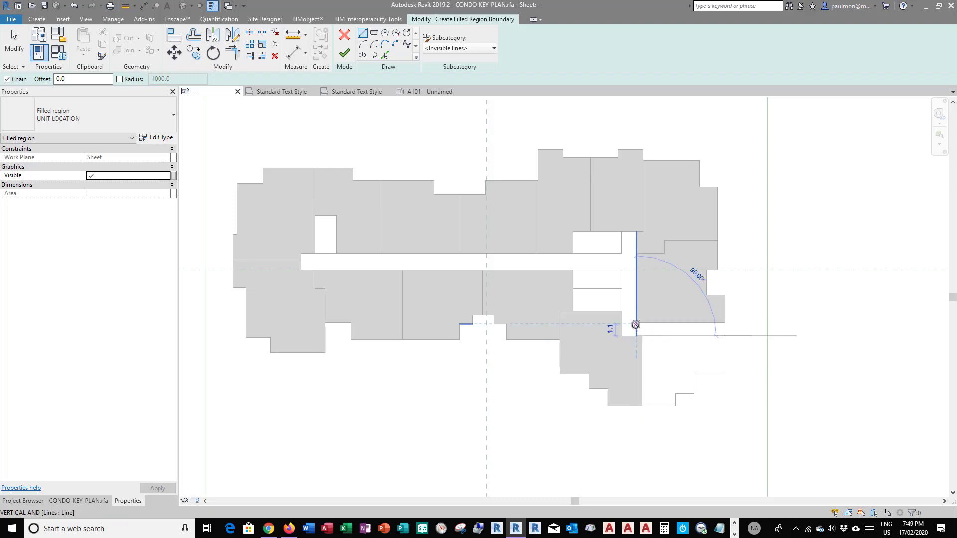
click(725, 322)
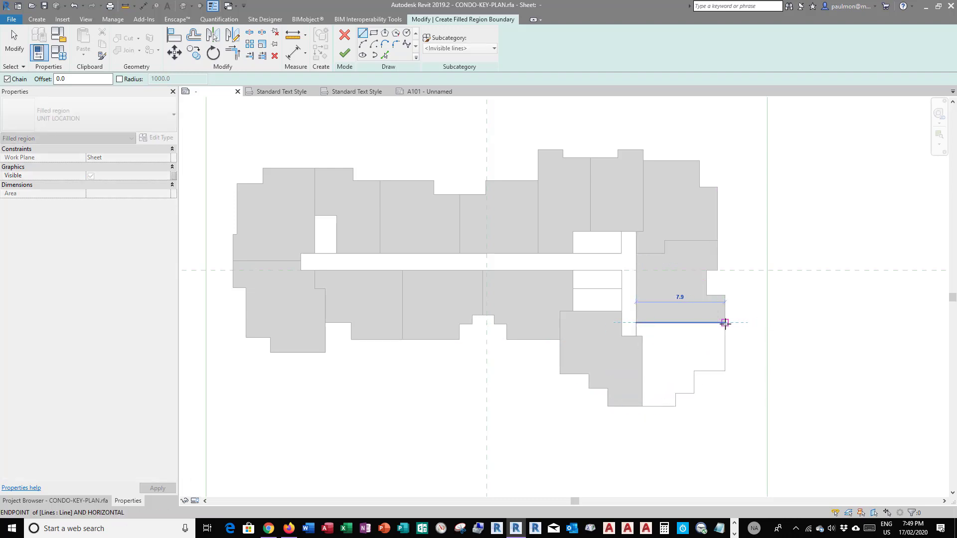
click(725, 371)
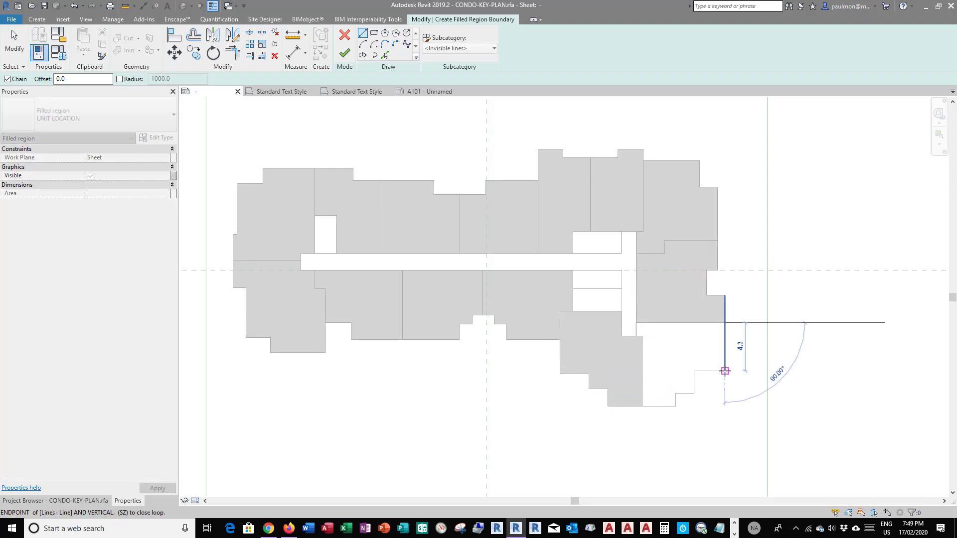
click(694, 370)
click(694, 393)
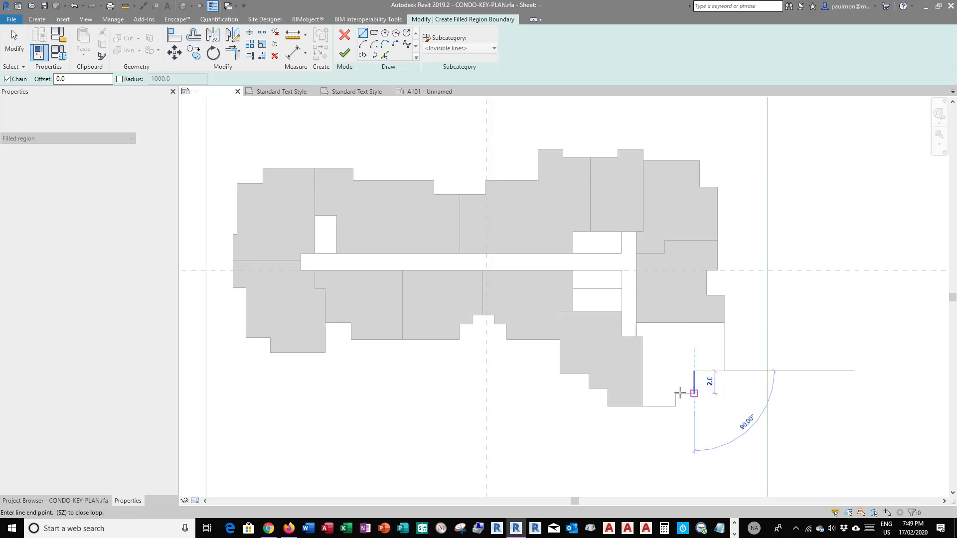
click(676, 393)
click(676, 406)
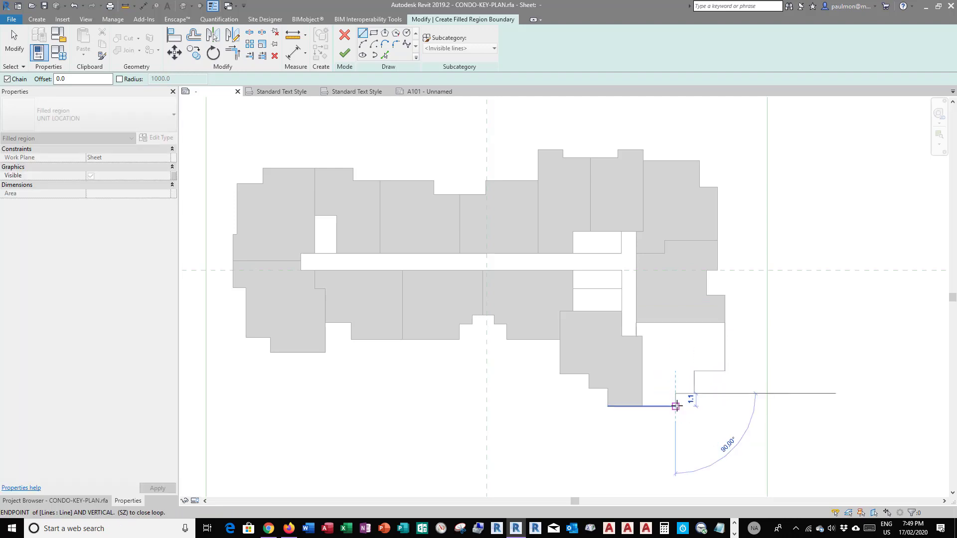
click(643, 406)
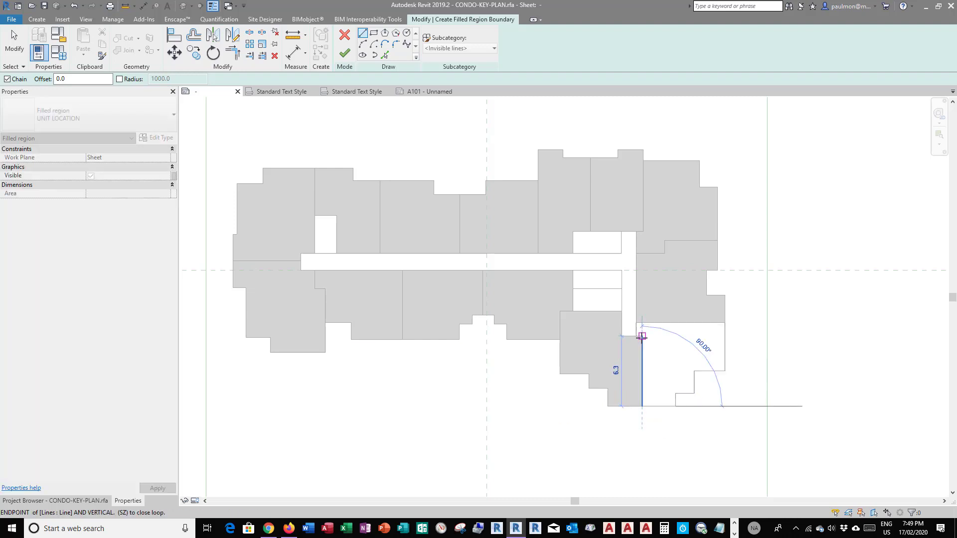
click(637, 337)
click(637, 337)
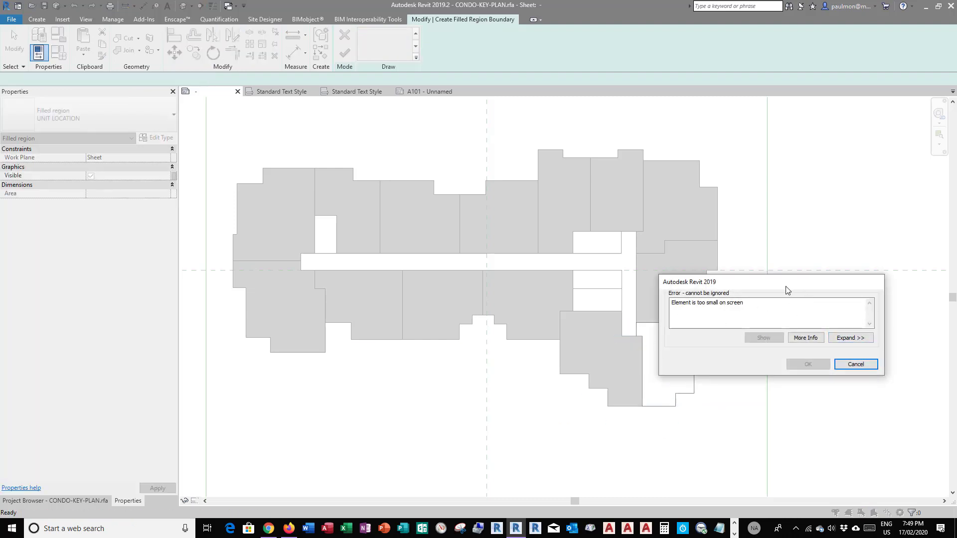
drag(791, 285, 411, 261)
click(490, 343)
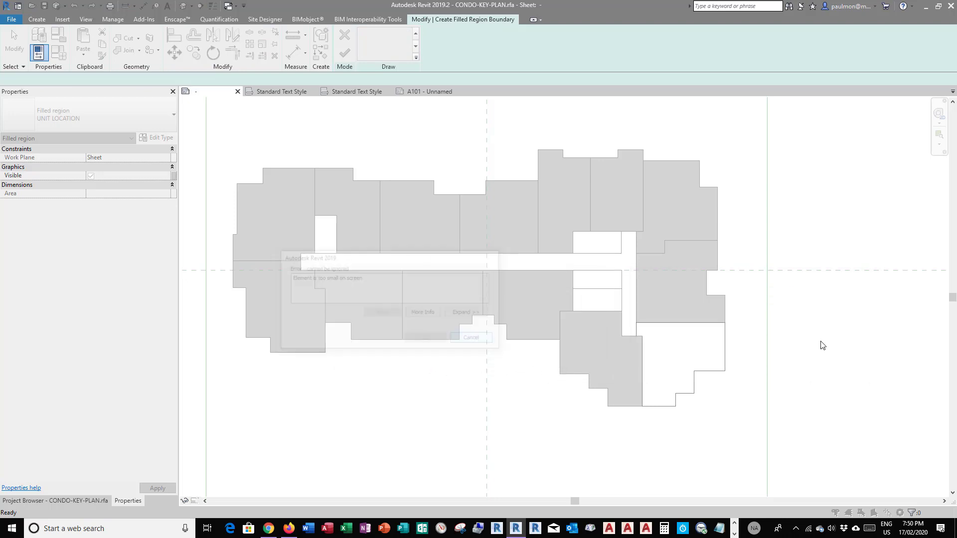
click(343, 36)
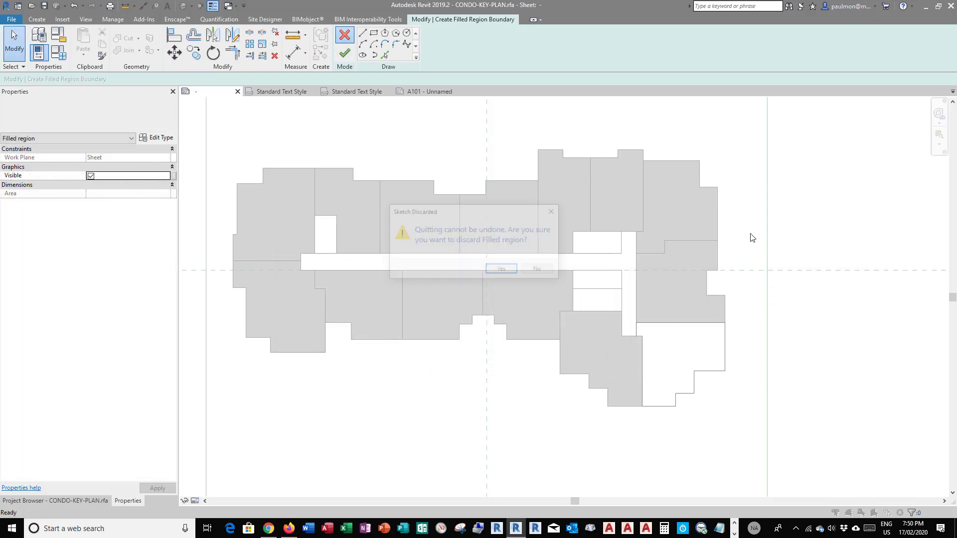
click(503, 270)
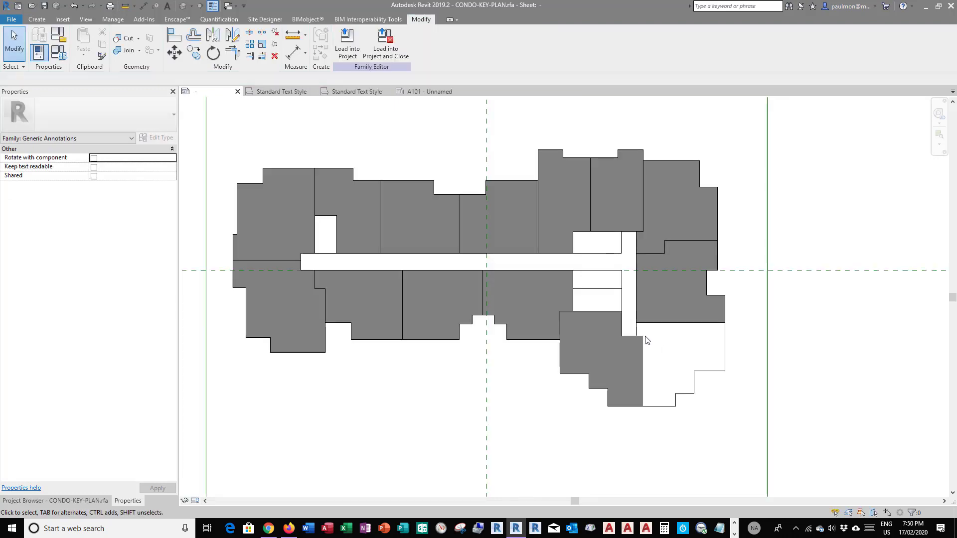
- Create a rectangular UNIT LOCATION filled region about 7.9 by 1.2 over the narrow upper strip of the lower-right corner unit
click(36, 20)
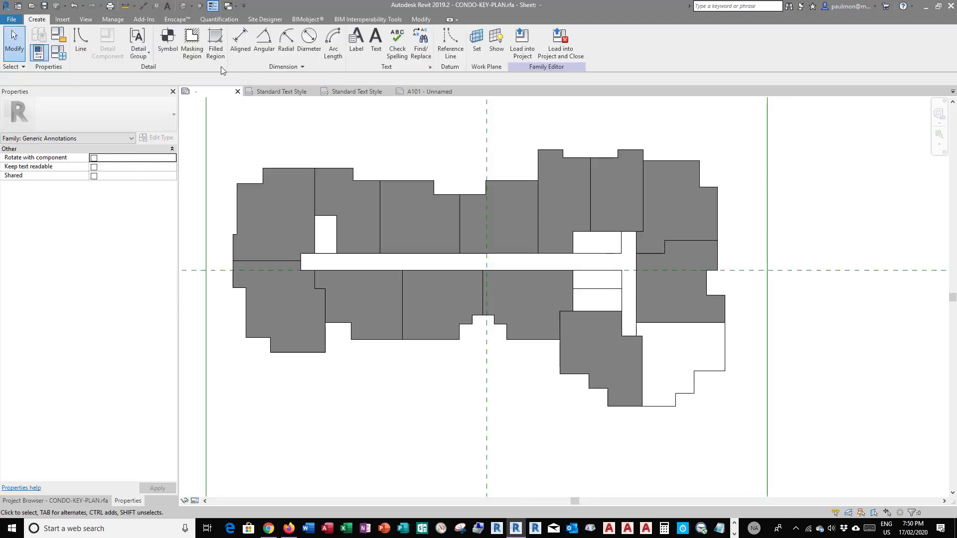
click(216, 52)
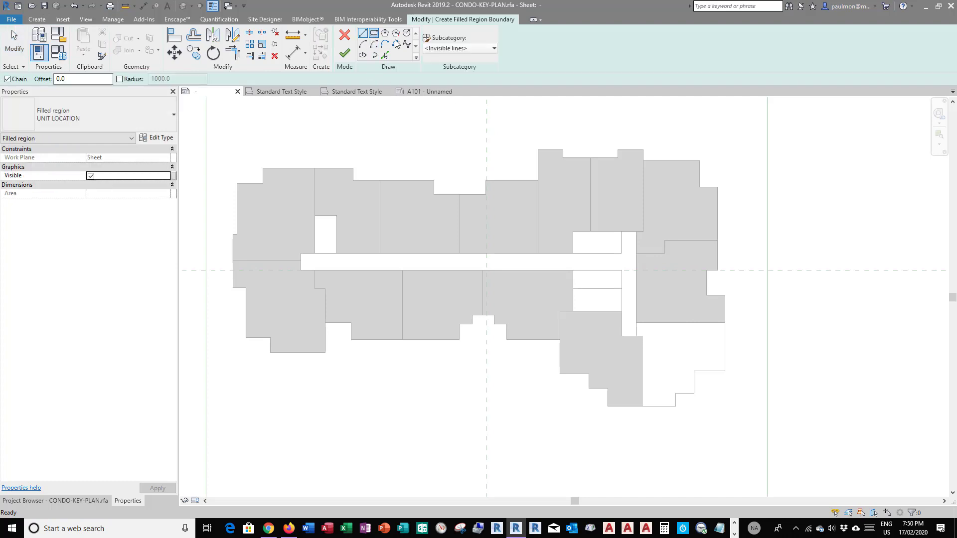
click(635, 336)
click(726, 324)
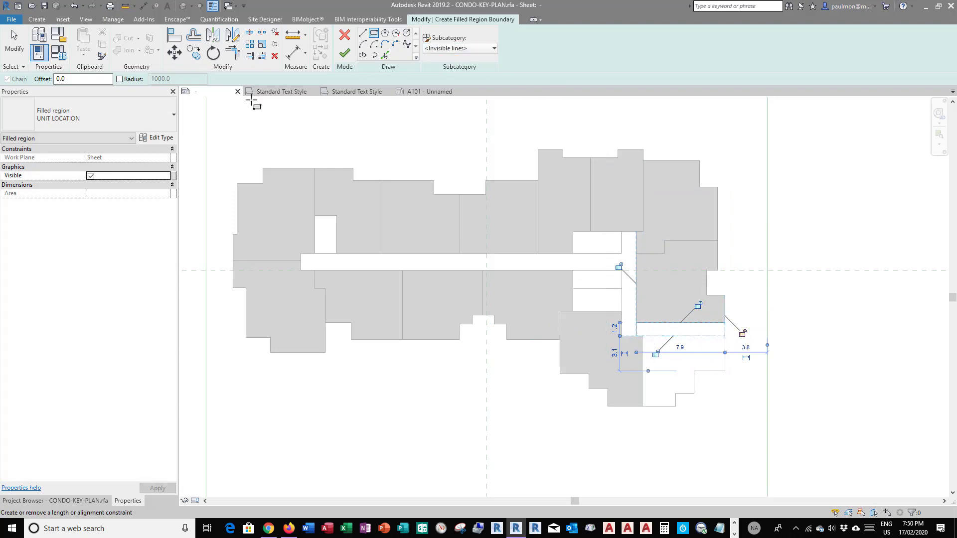
click(343, 55)
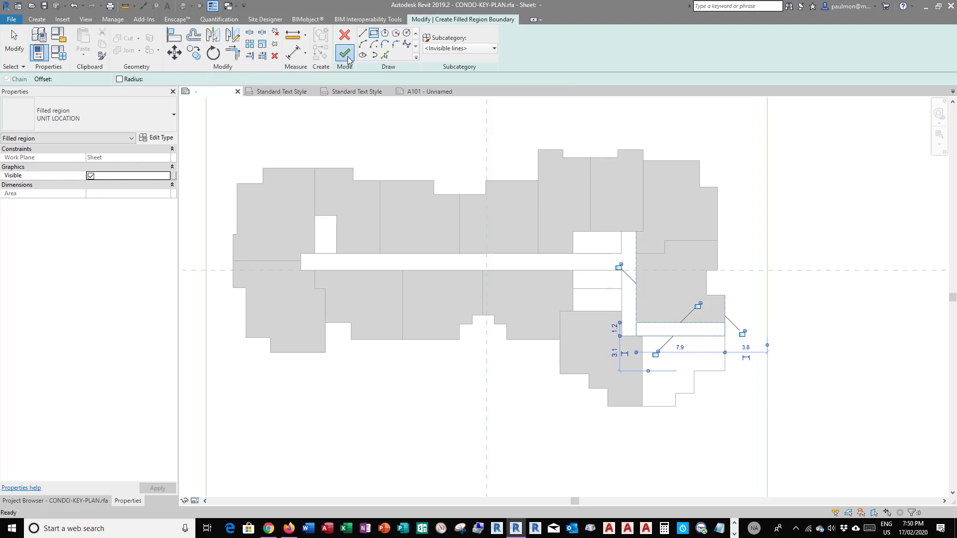
click(827, 370)
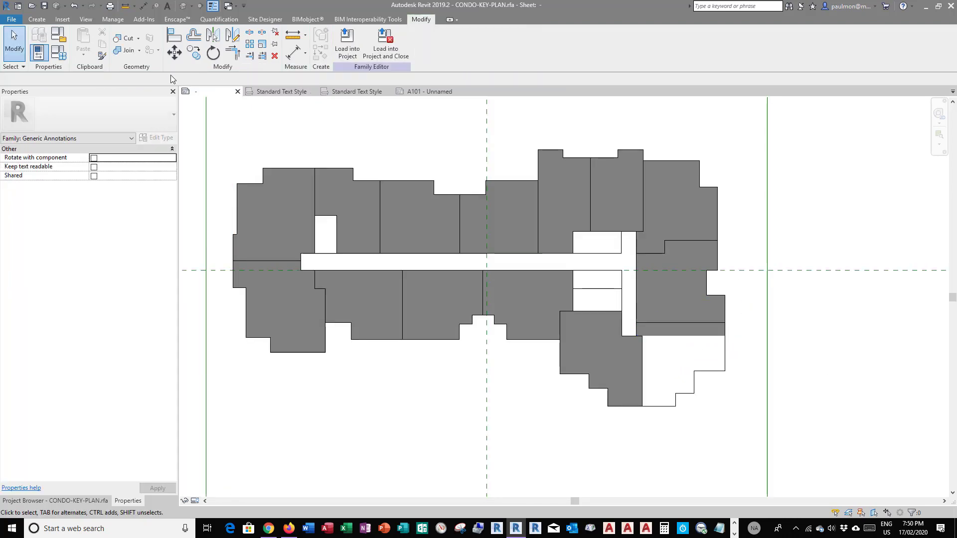
- Trace a closed UNIT LOCATION filled region boundary around the rest of the lower-right corner unit, following its stepped outline below the strip
click(37, 19)
click(215, 42)
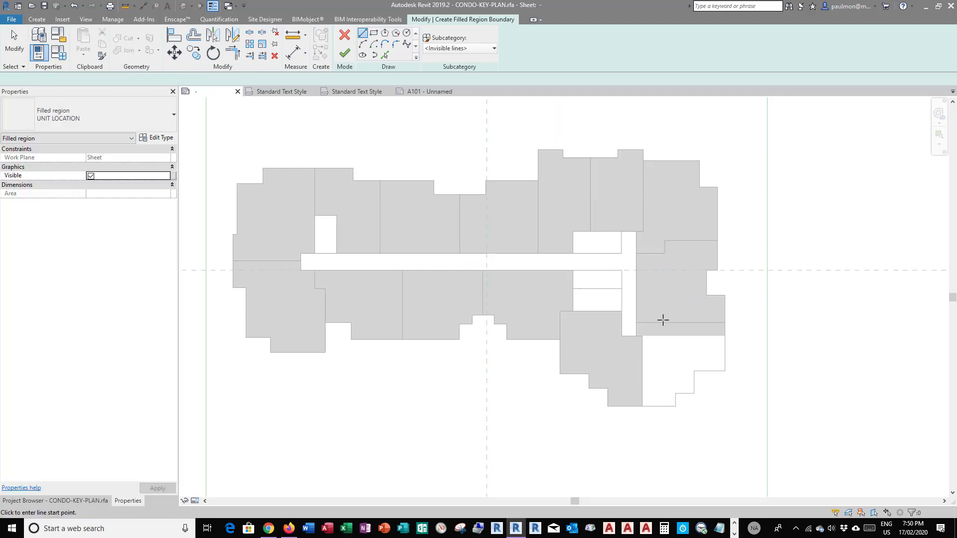
click(642, 337)
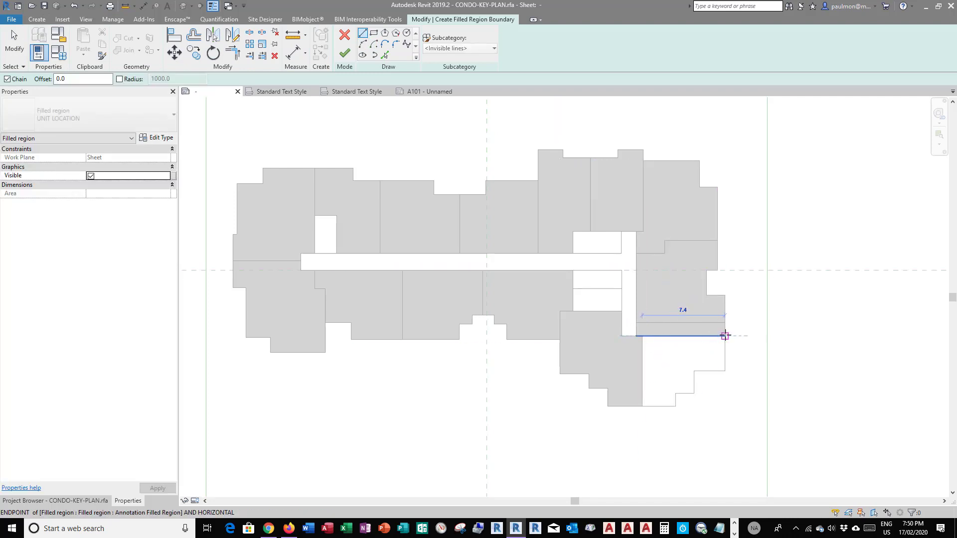
click(725, 336)
click(724, 370)
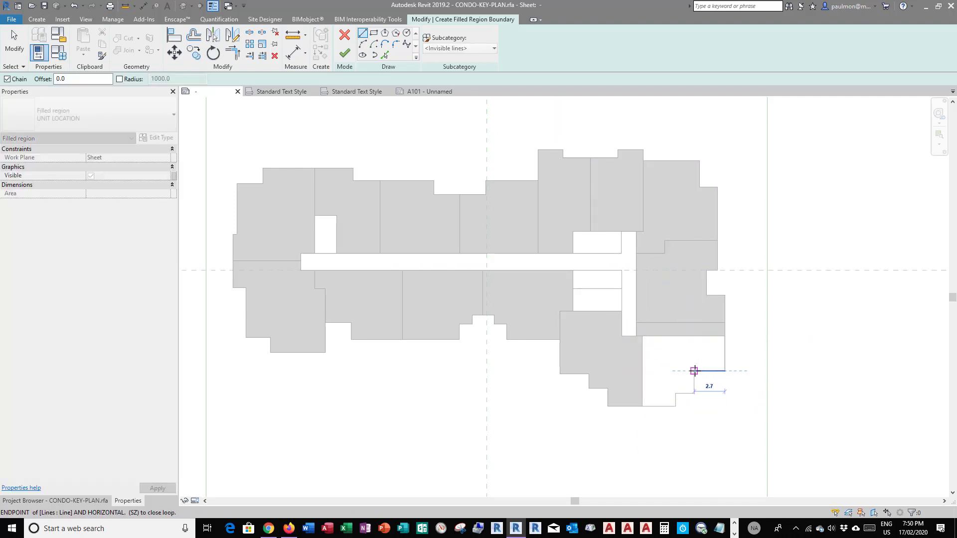
click(694, 370)
click(694, 394)
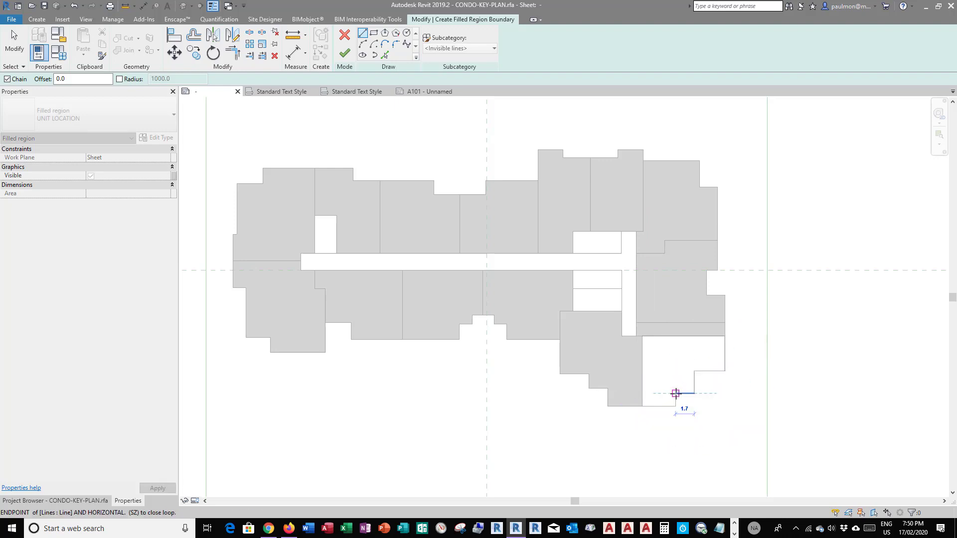
click(675, 393)
click(675, 406)
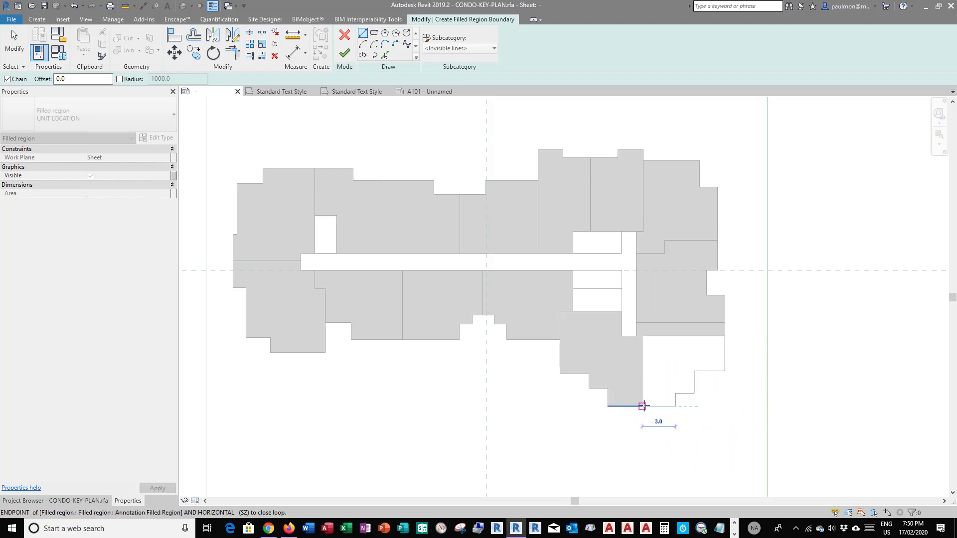
click(642, 406)
click(641, 336)
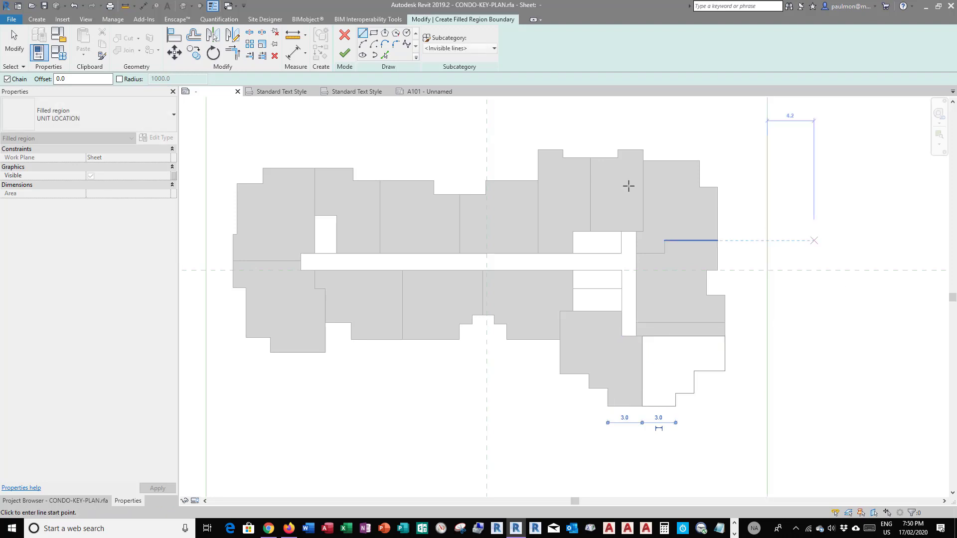
- Finish the lower-right corner unit's filled region and link the visibility of its narrow upper strip to the UNIT 02 parameter
click(344, 53)
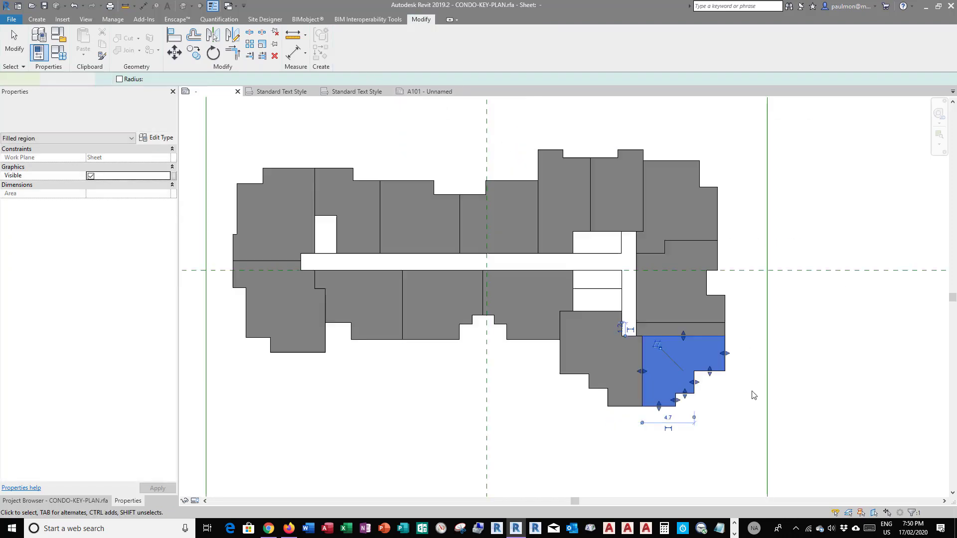
click(743, 420)
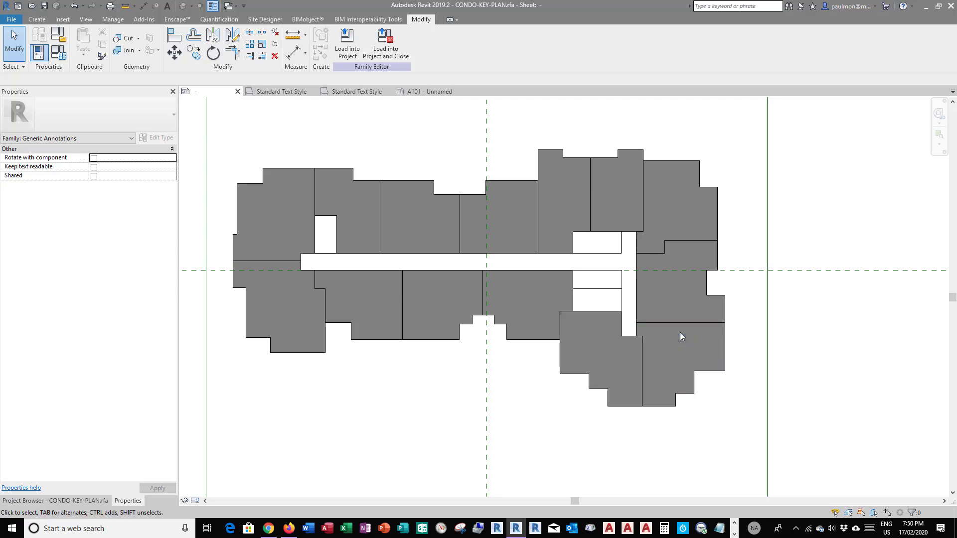
click(710, 327)
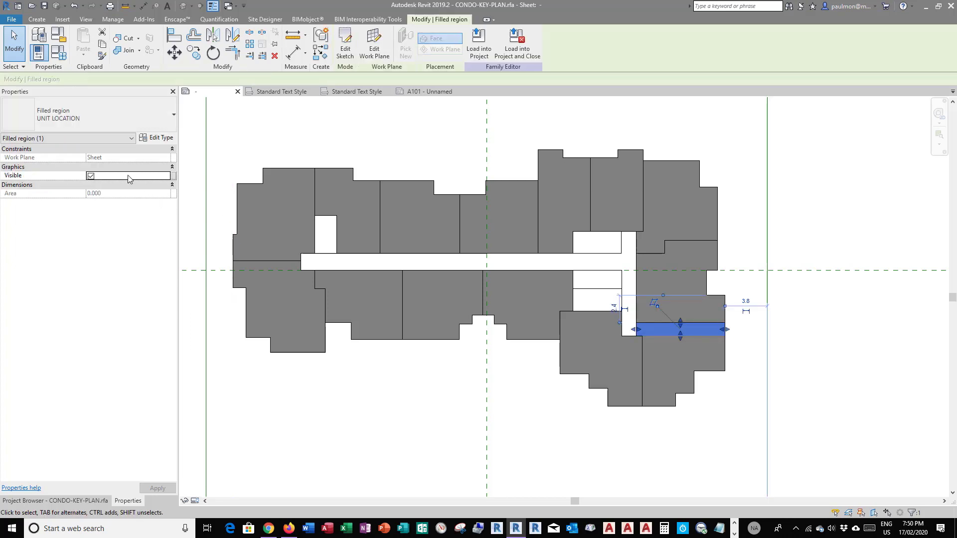
click(174, 175)
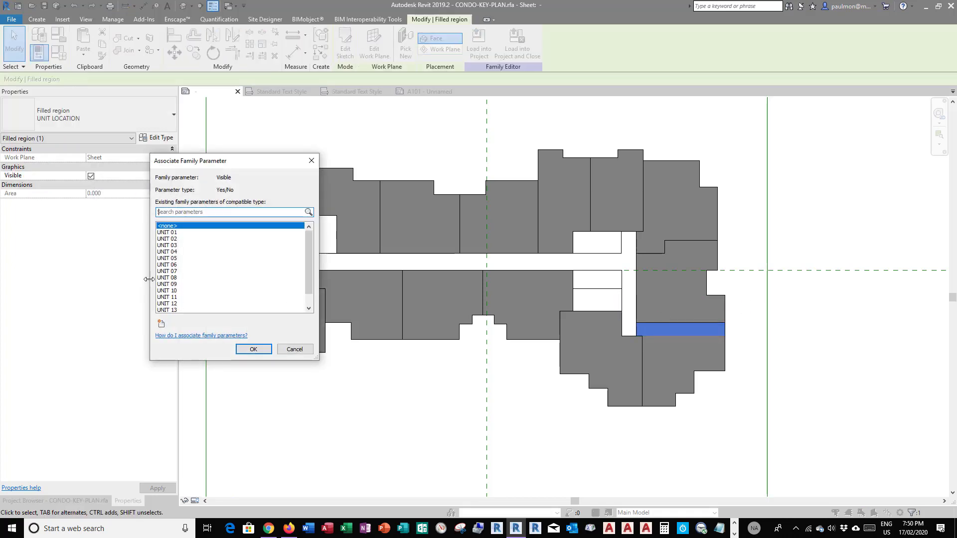
click(172, 240)
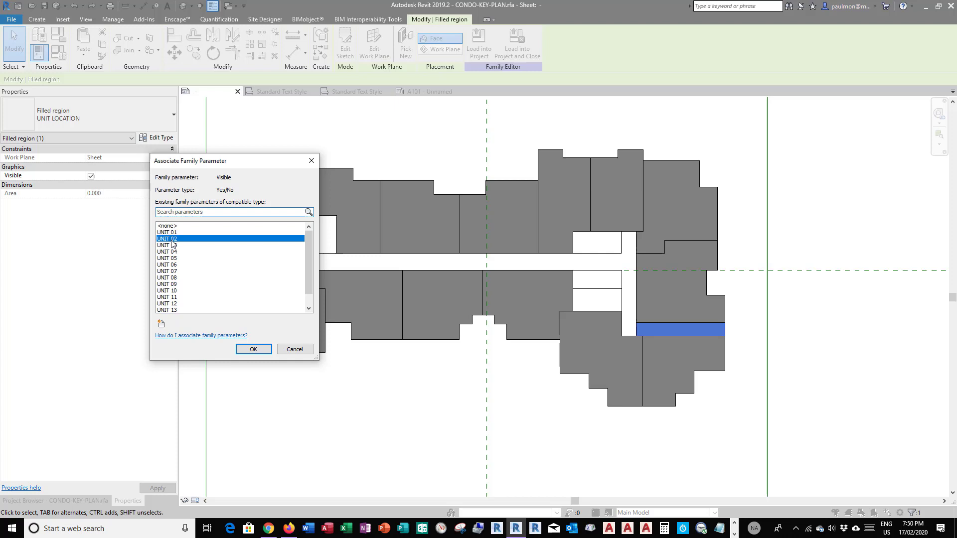
click(253, 349)
click(720, 452)
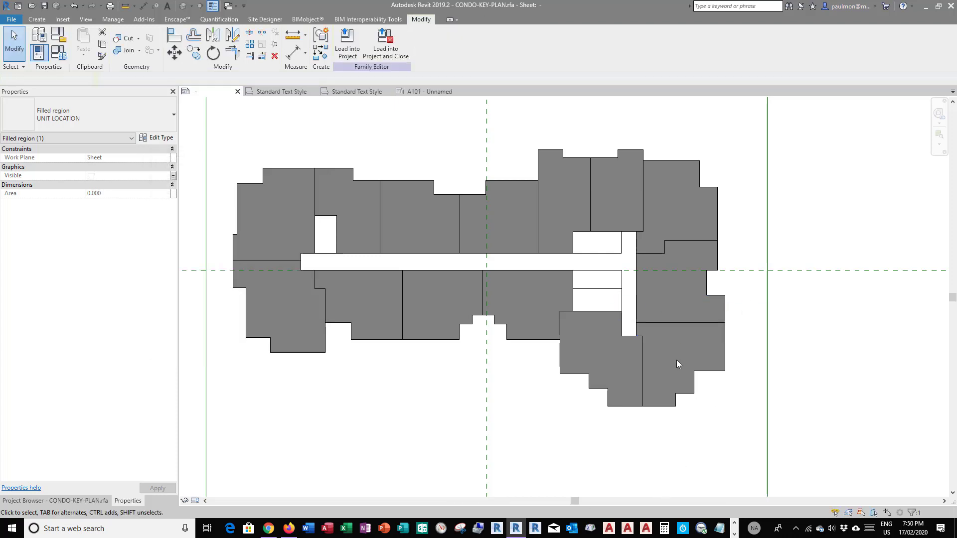
- Associate the visibility of the stepped filled region below the strip in the lower-right corner unit with the UNIT 02 parameter
click(715, 382)
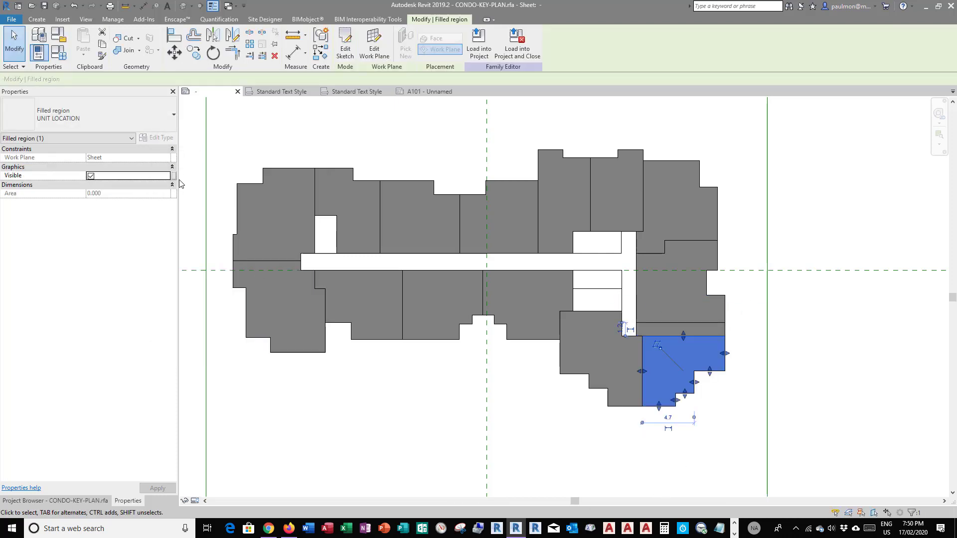
click(173, 176)
click(174, 240)
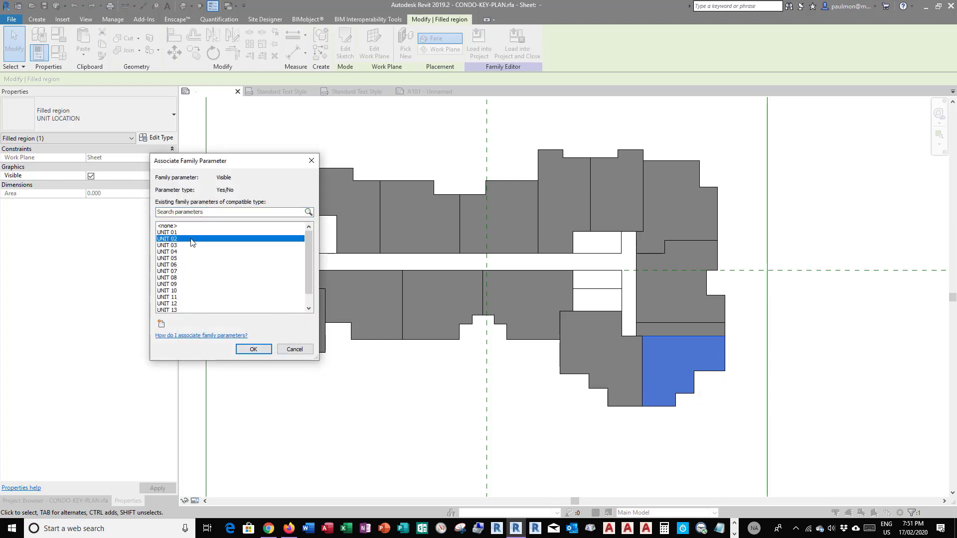
click(253, 349)
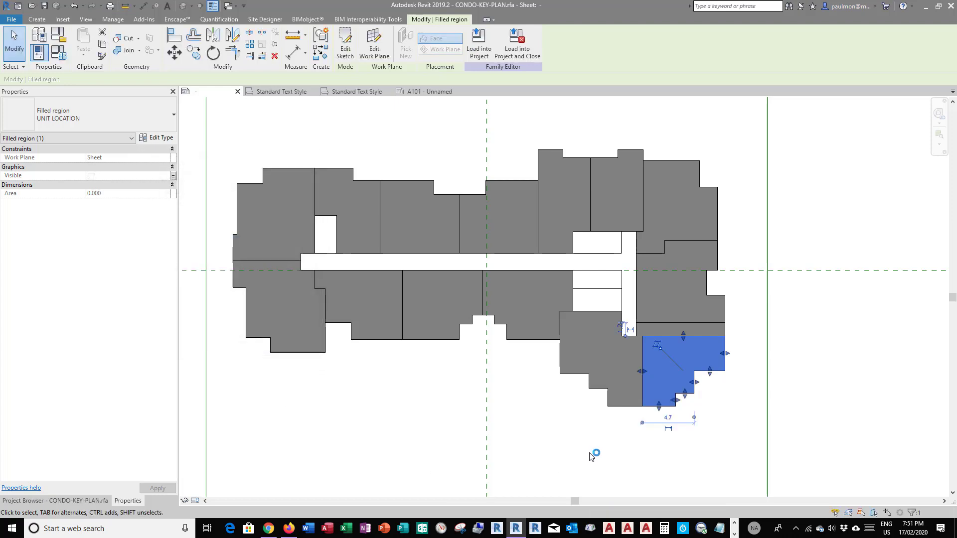
click(571, 459)
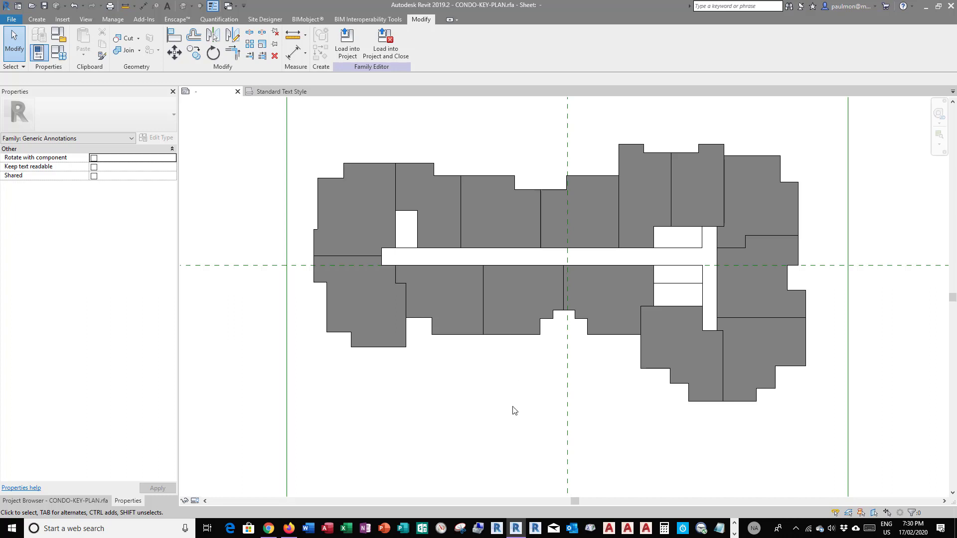
- Create a family type parameter named UNIT 01, of type Yes/No and grouped under Graphics
click(58, 53)
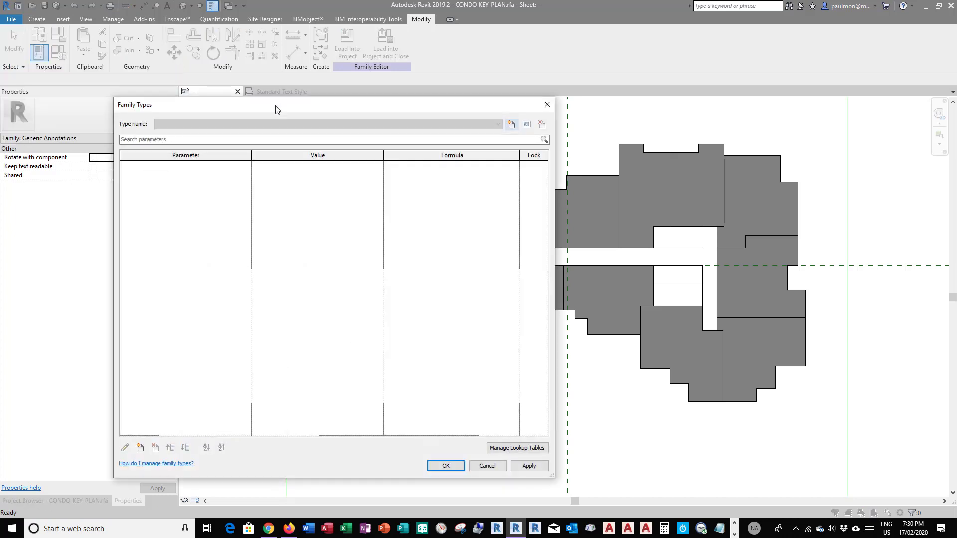
drag(277, 108, 242, 77)
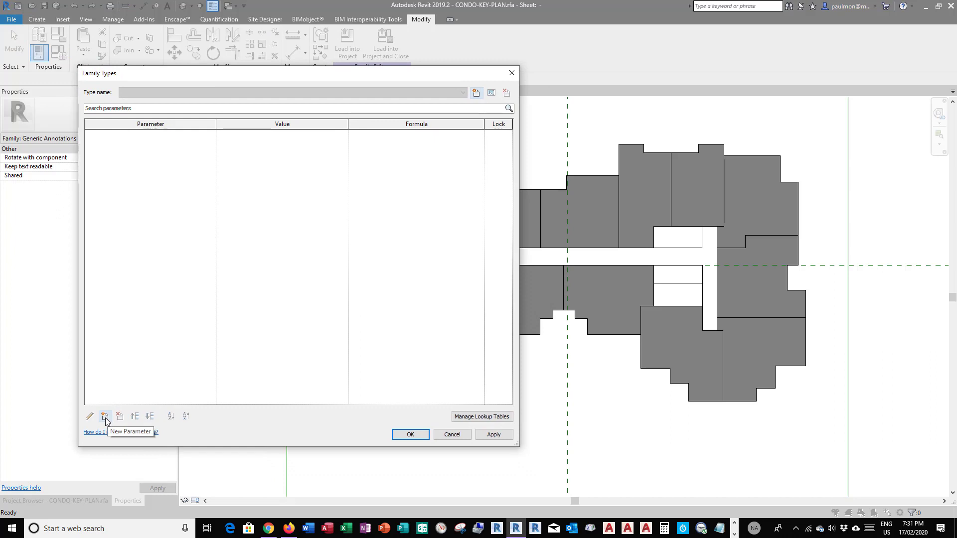
click(105, 417)
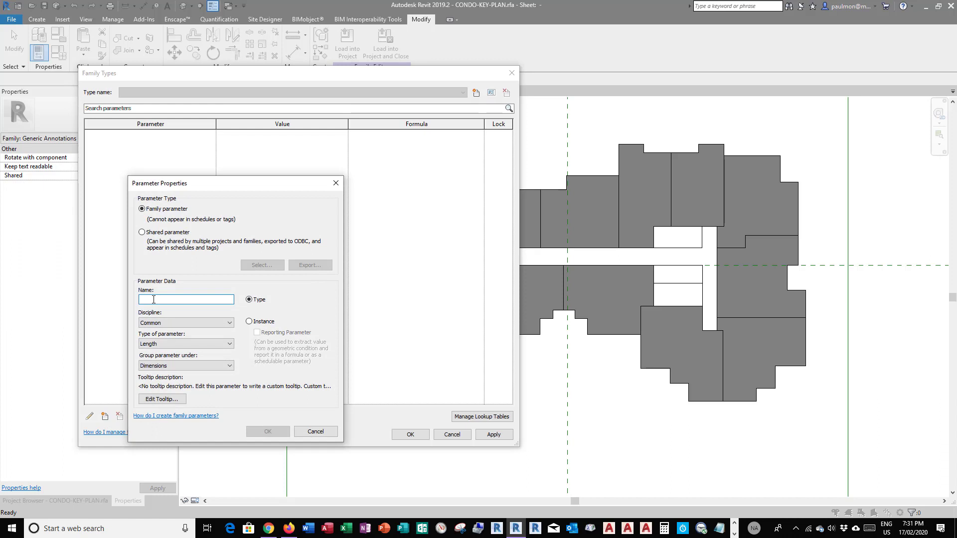
text(UNIT 01)
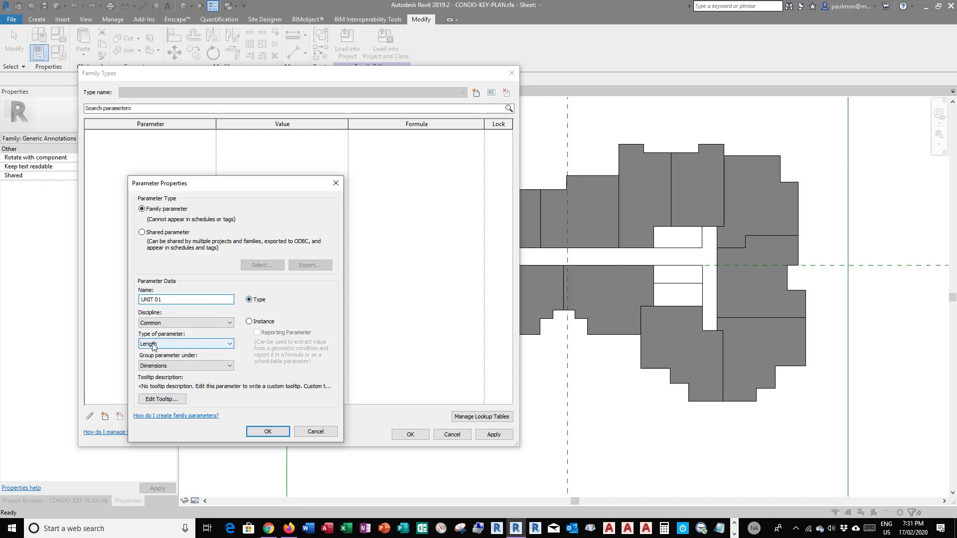
click(193, 343)
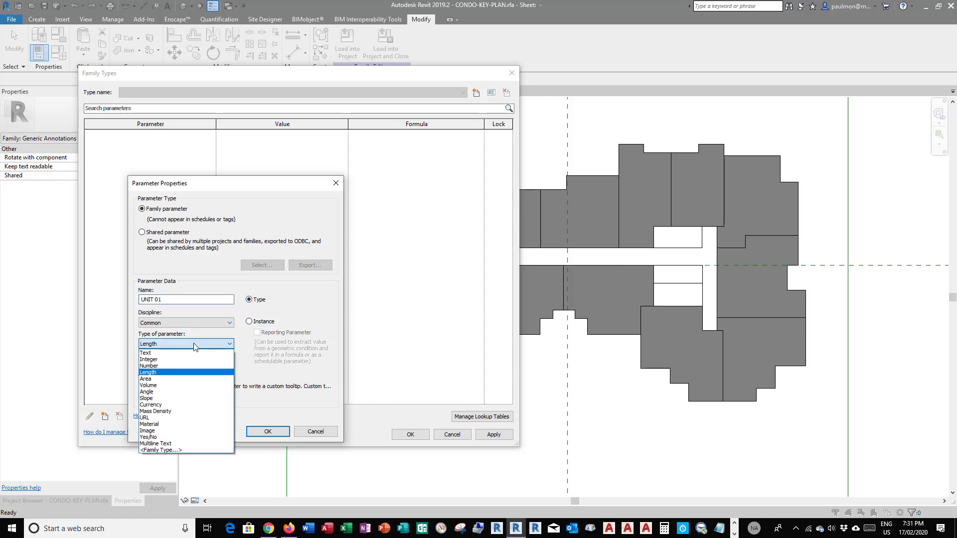
click(155, 438)
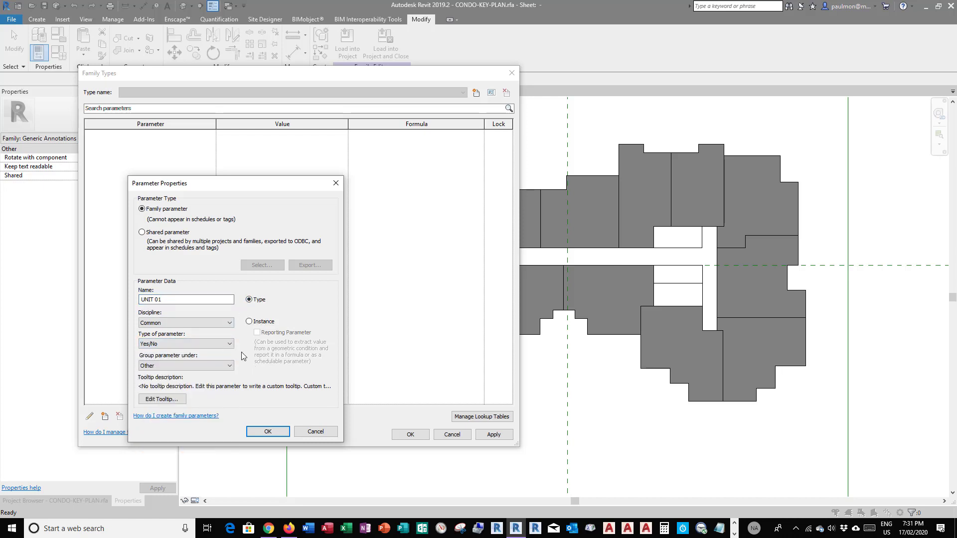
click(185, 366)
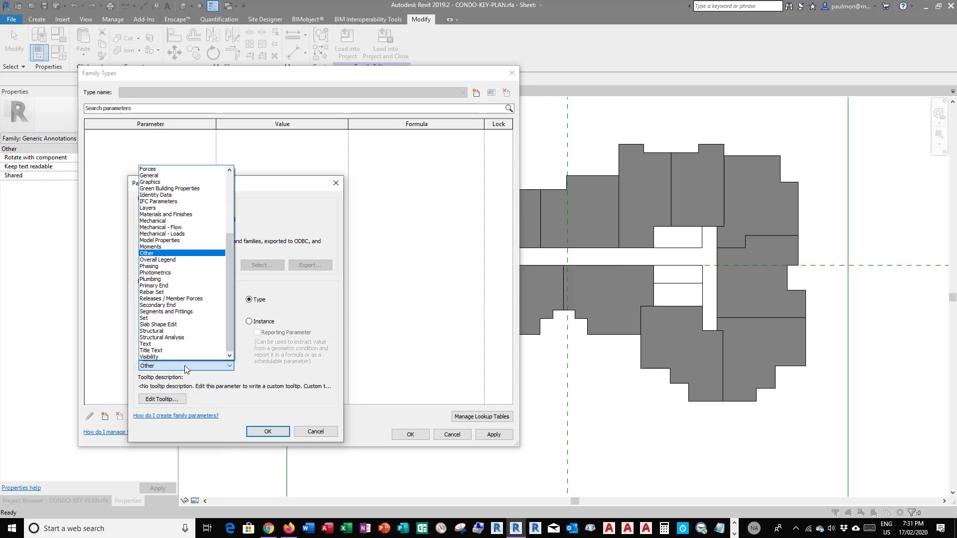
click(158, 183)
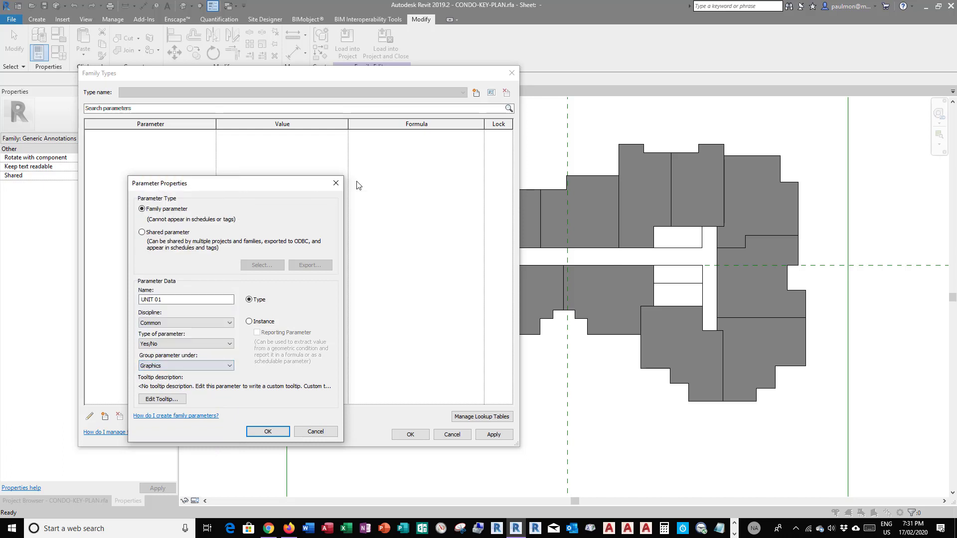
click(265, 433)
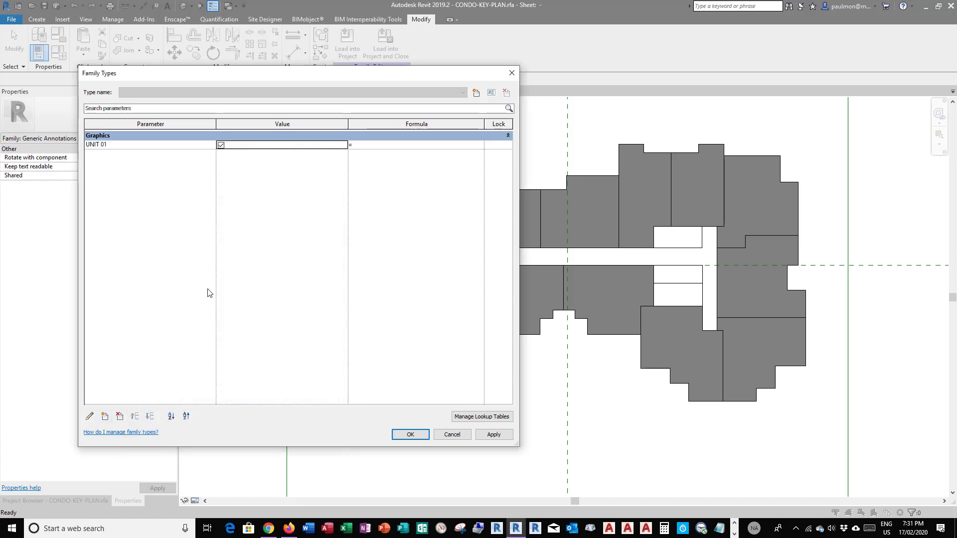
click(410, 435)
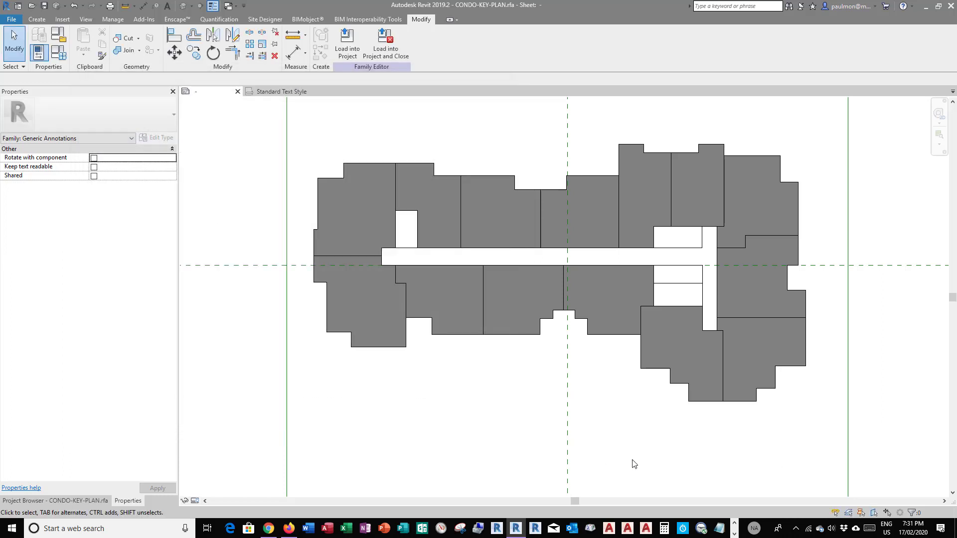
- Associate the visibility of the stepped filled region just left of the lower-right corner unit with the UNIT 01 parameter
click(684, 310)
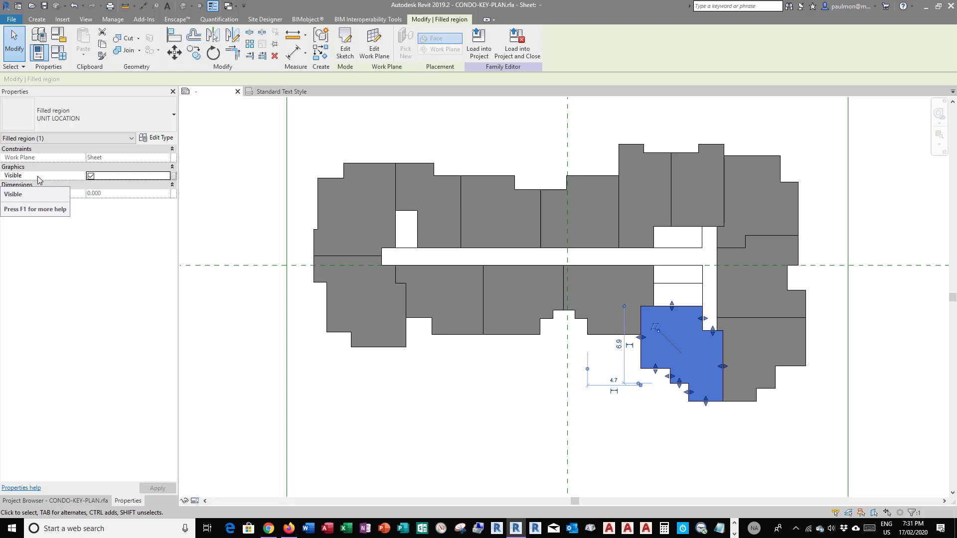
click(175, 180)
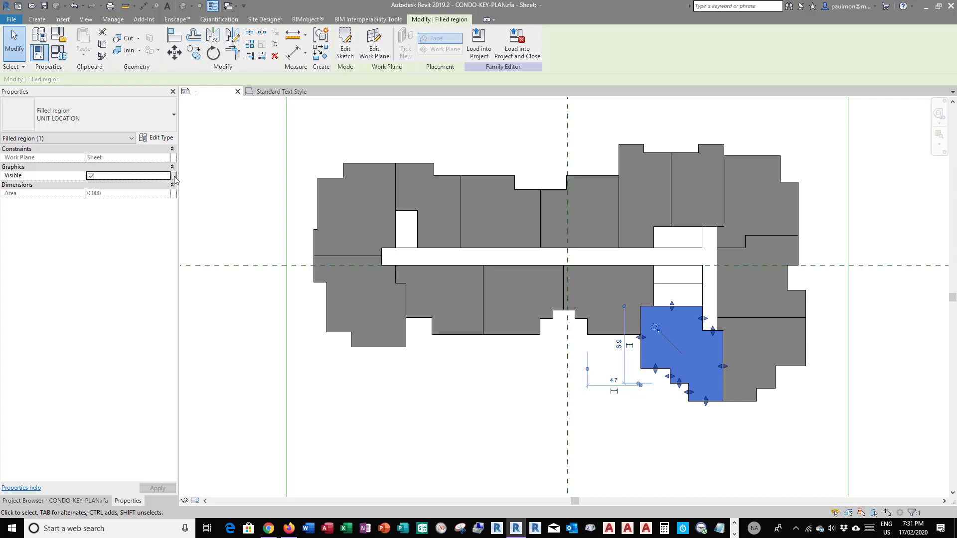
drag(235, 183, 248, 164)
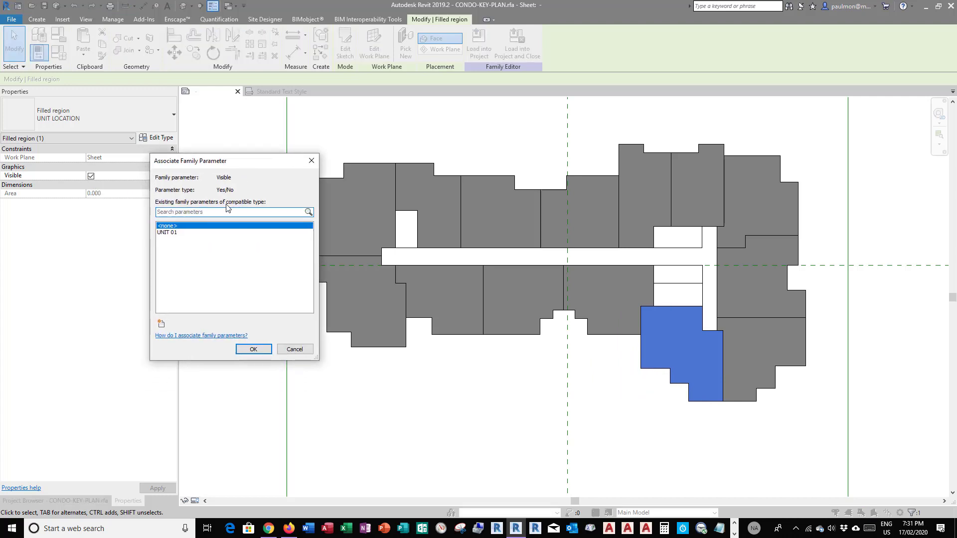
click(172, 233)
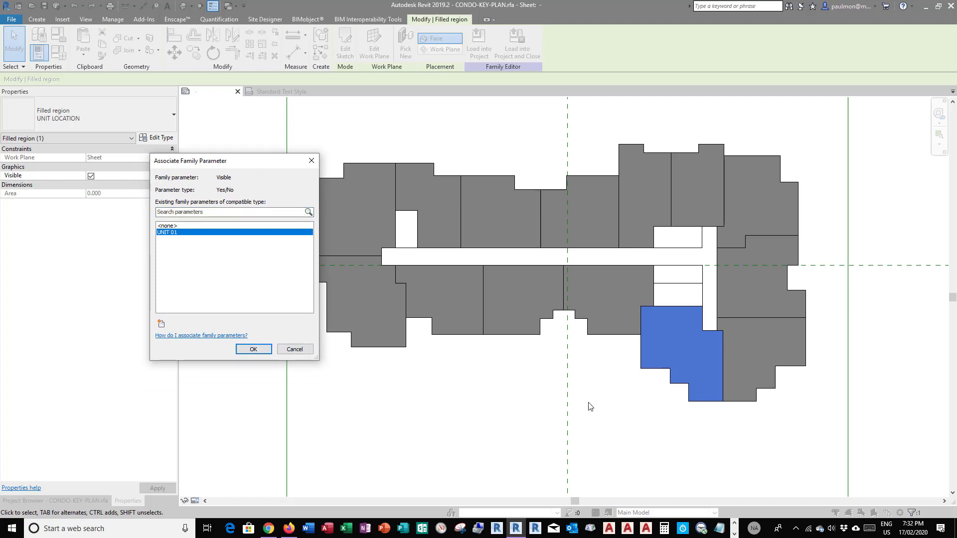
click(253, 349)
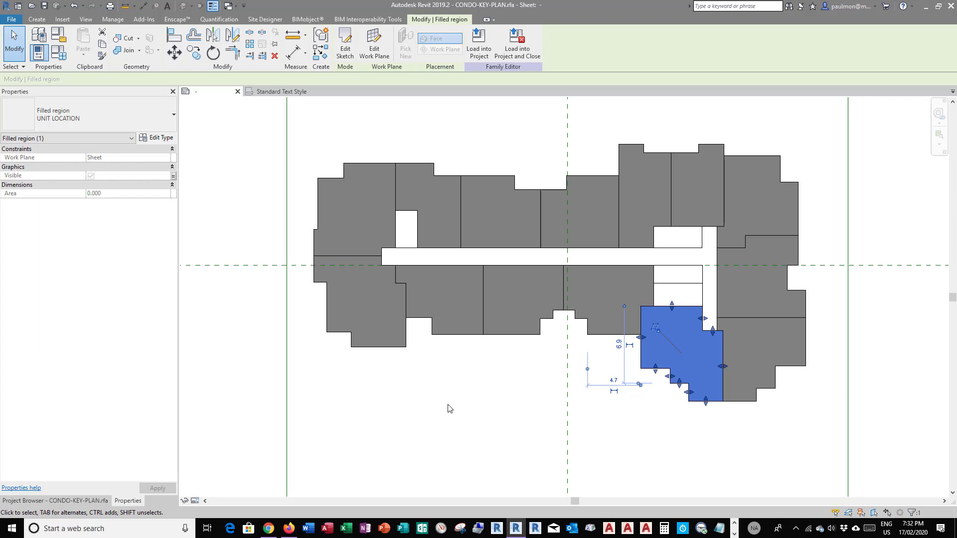
click(481, 412)
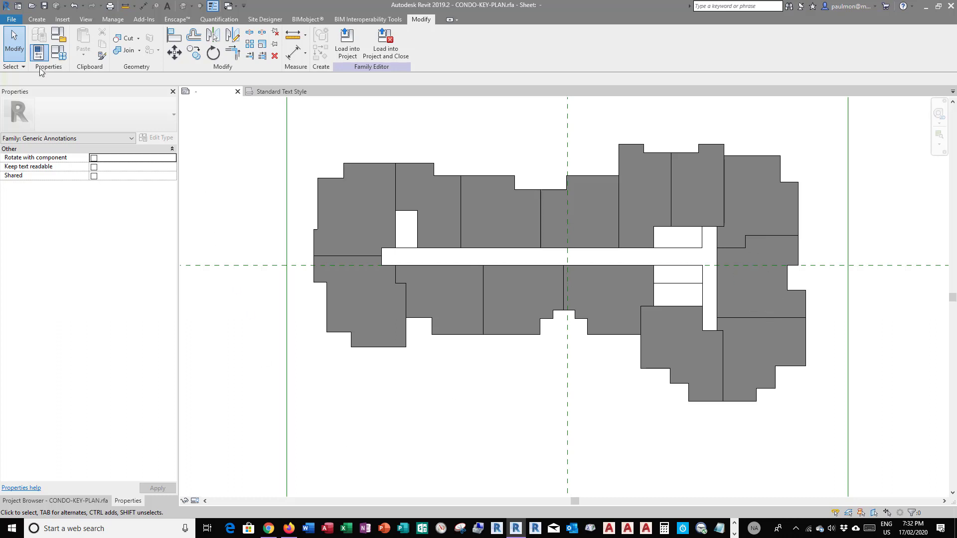
- Add another family type parameter named UNIT 02, of type Yes/No and grouped under Graphics
click(60, 57)
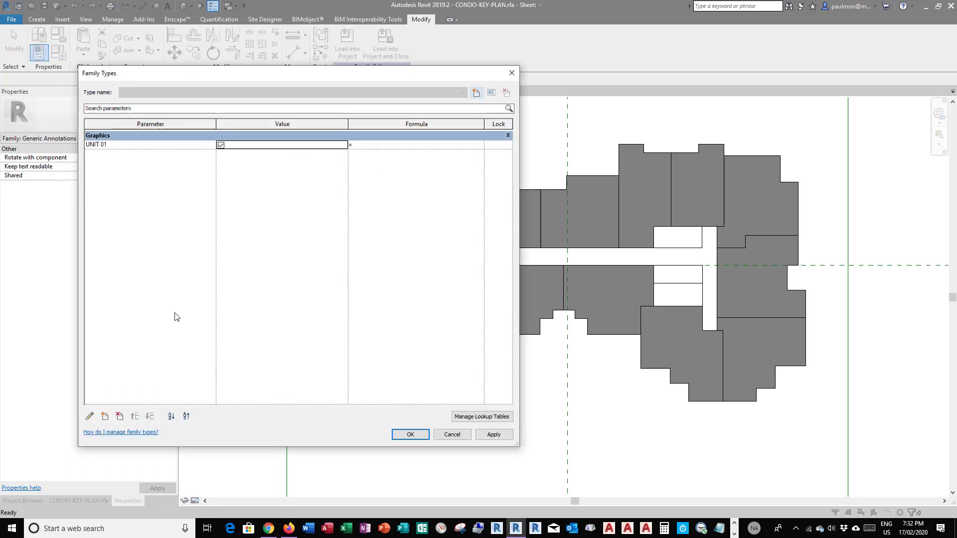
click(104, 416)
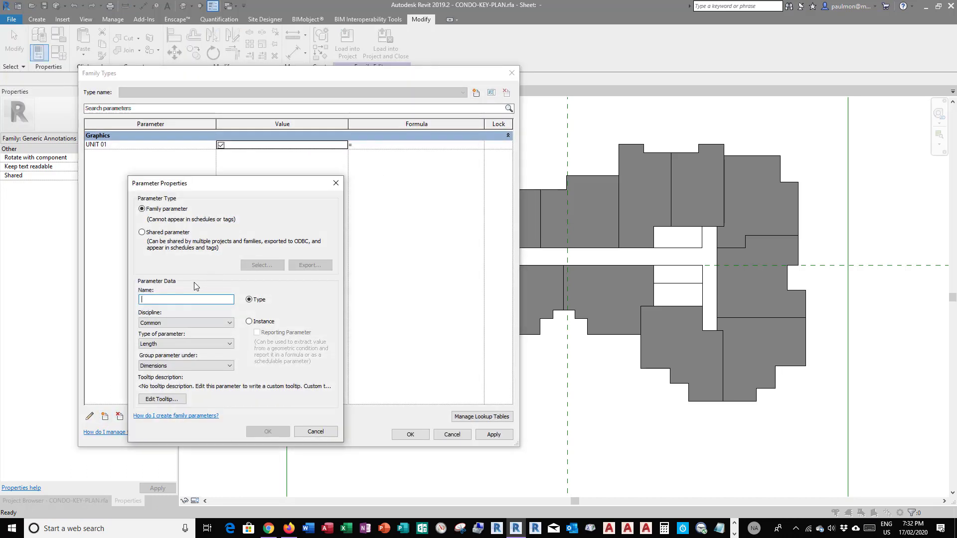
text(UNIT 02)
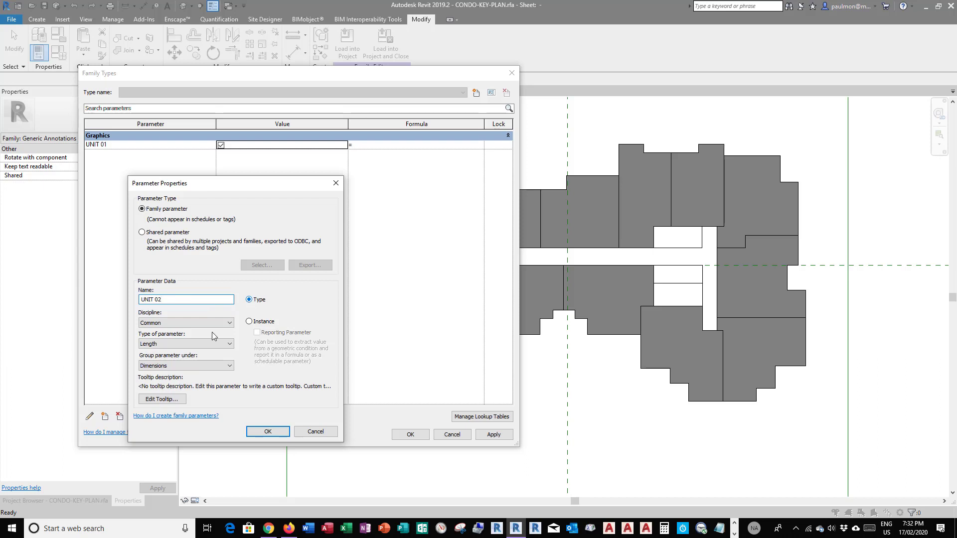
click(181, 345)
click(158, 437)
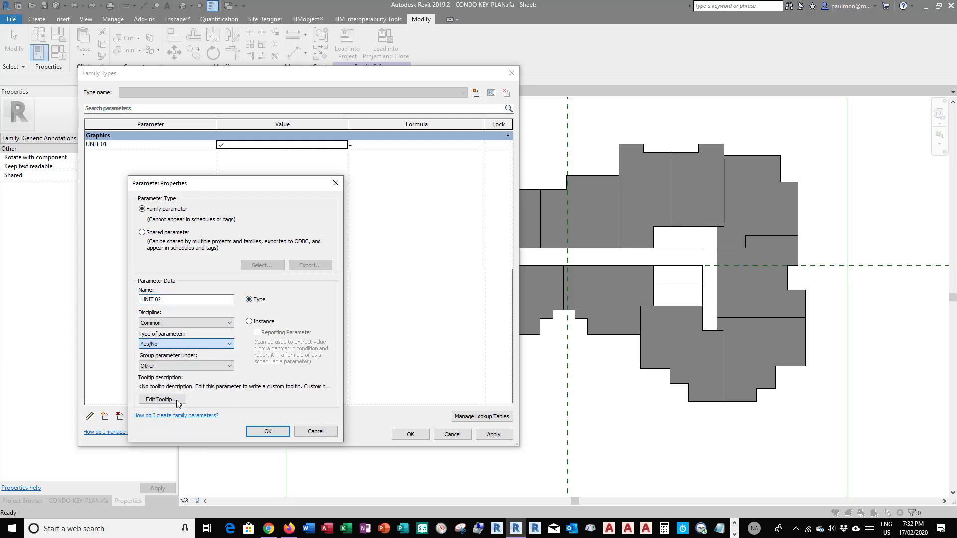
click(195, 368)
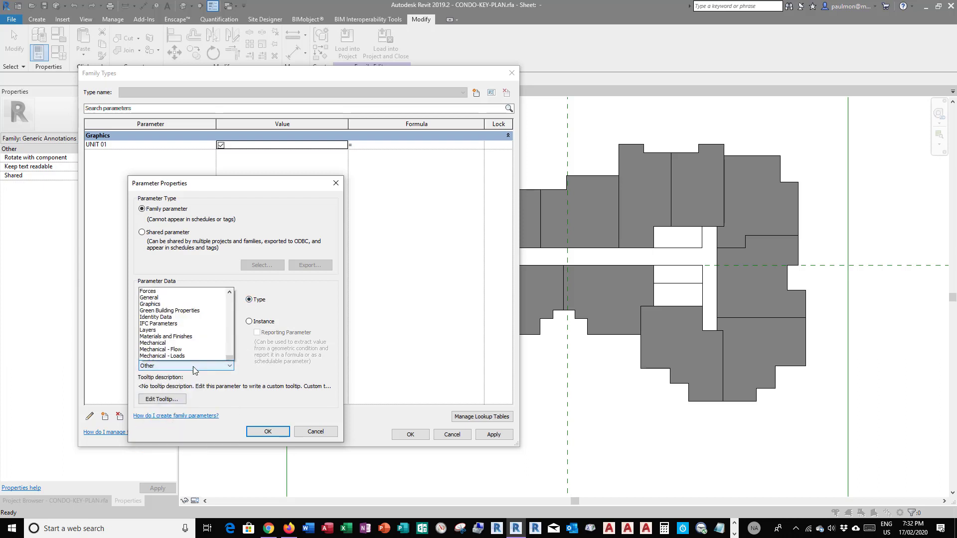
click(152, 182)
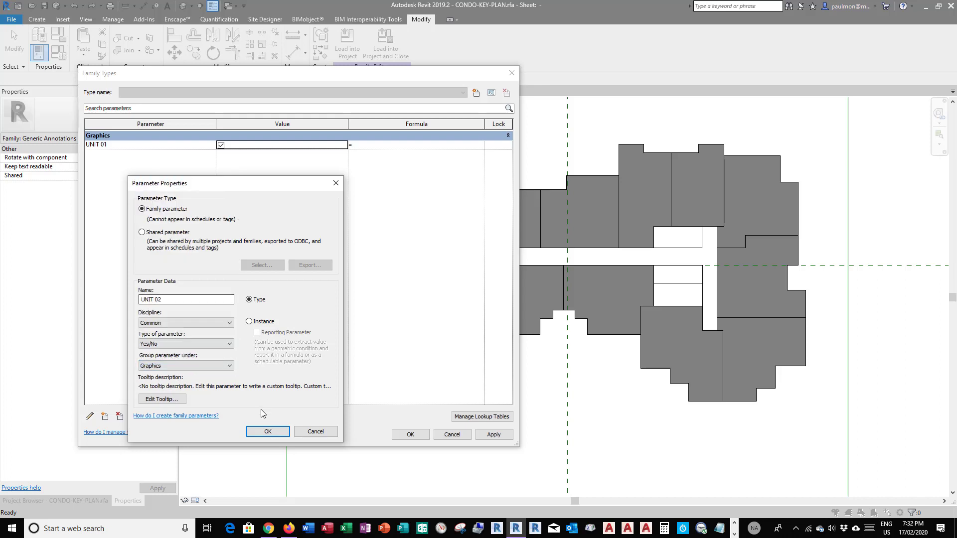
click(272, 431)
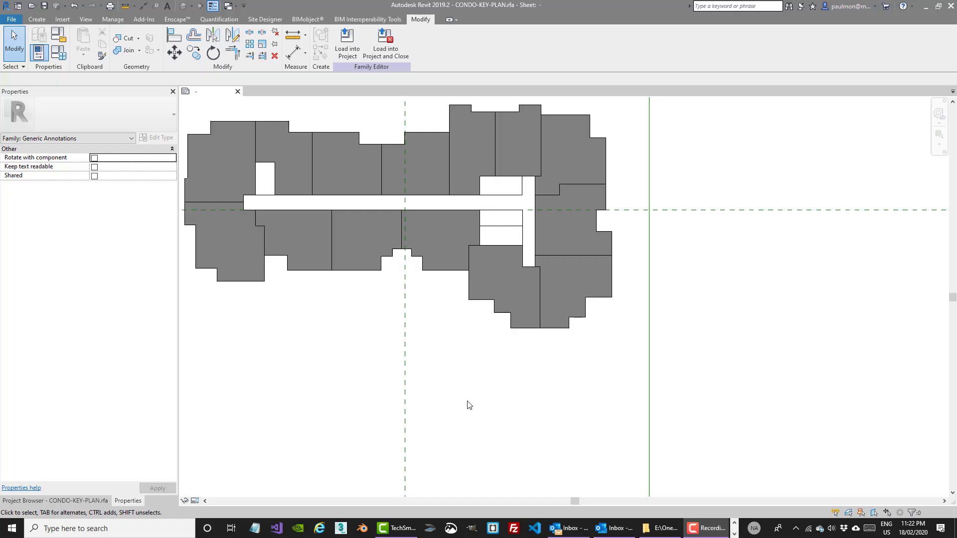
- Inspect the two filled regions of the lower-right corner unit, the narrow upper strip and the stepped portion below it
click(576, 264)
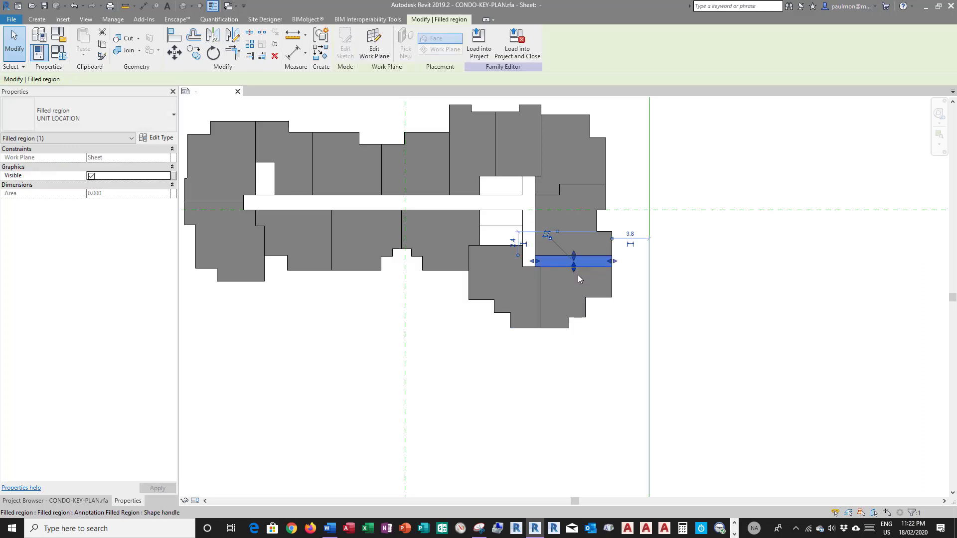
click(602, 287)
click(617, 341)
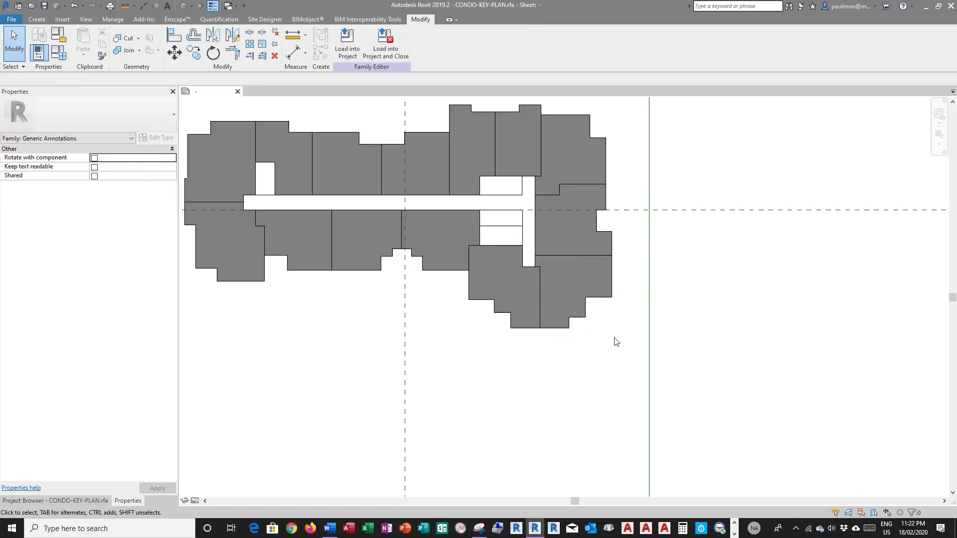
- Associate the visibility of both filled regions of the lower-right corner unit with the UNIT 02 parameter
click(586, 265)
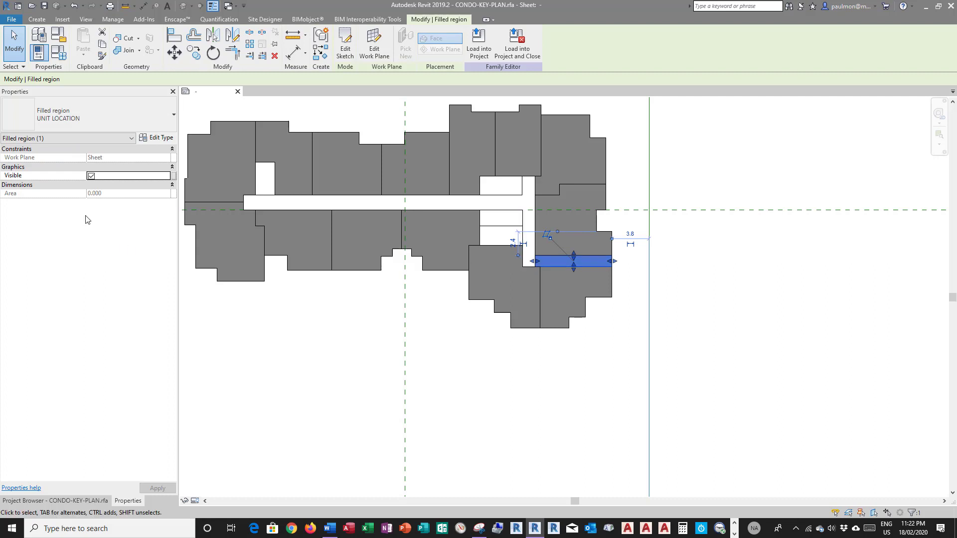
click(174, 176)
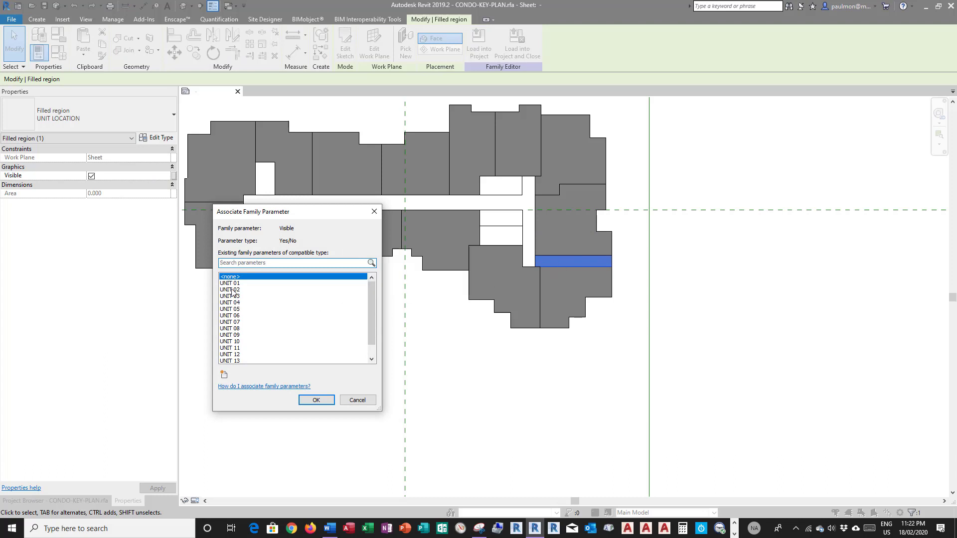
click(357, 400)
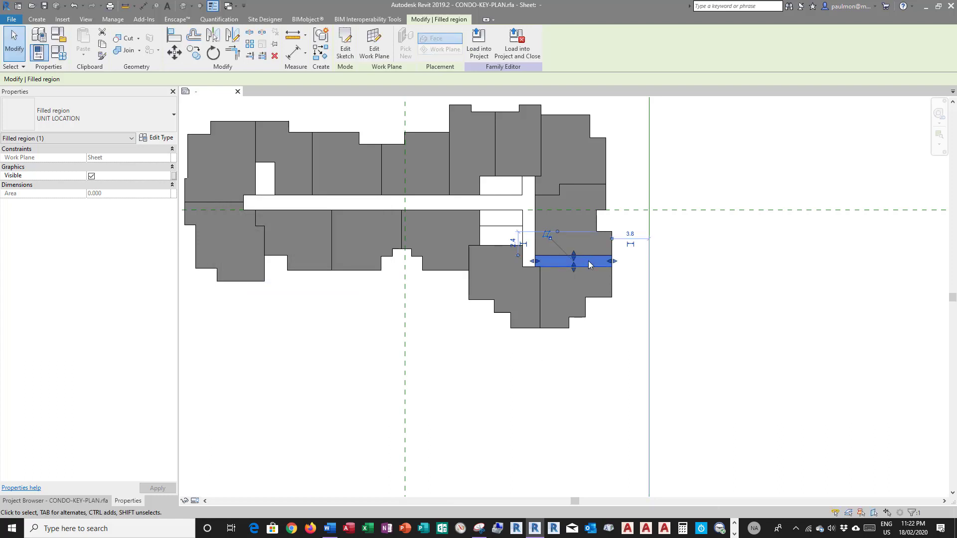
ctrl+click(611, 283)
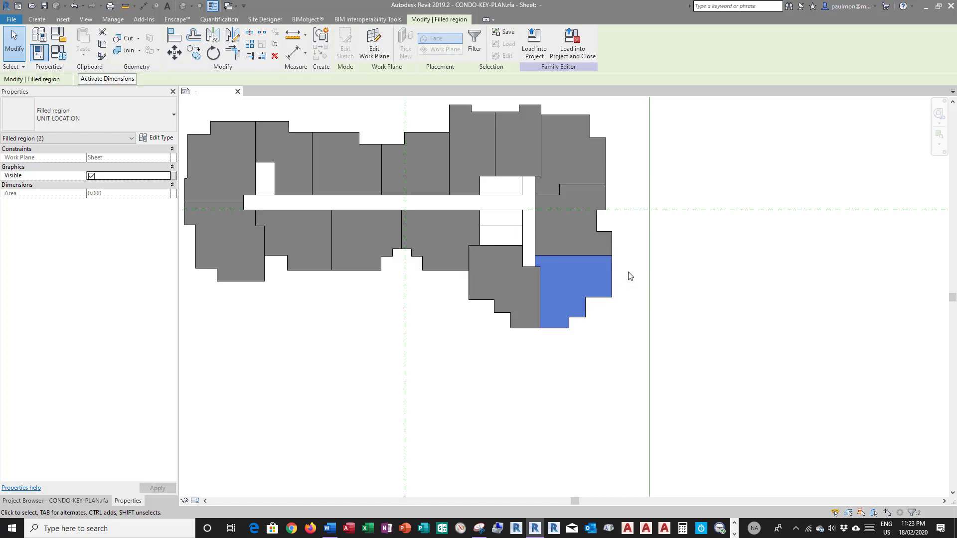
click(174, 177)
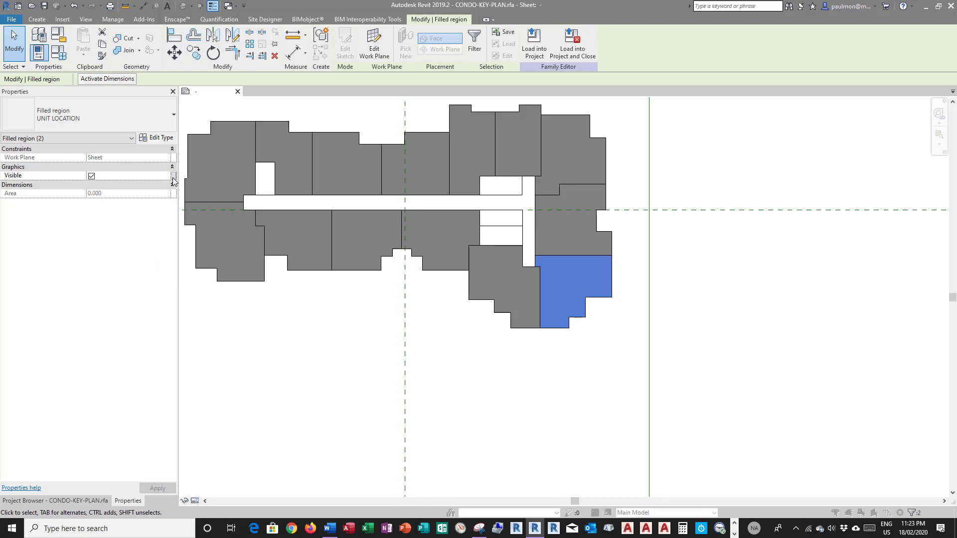
click(230, 290)
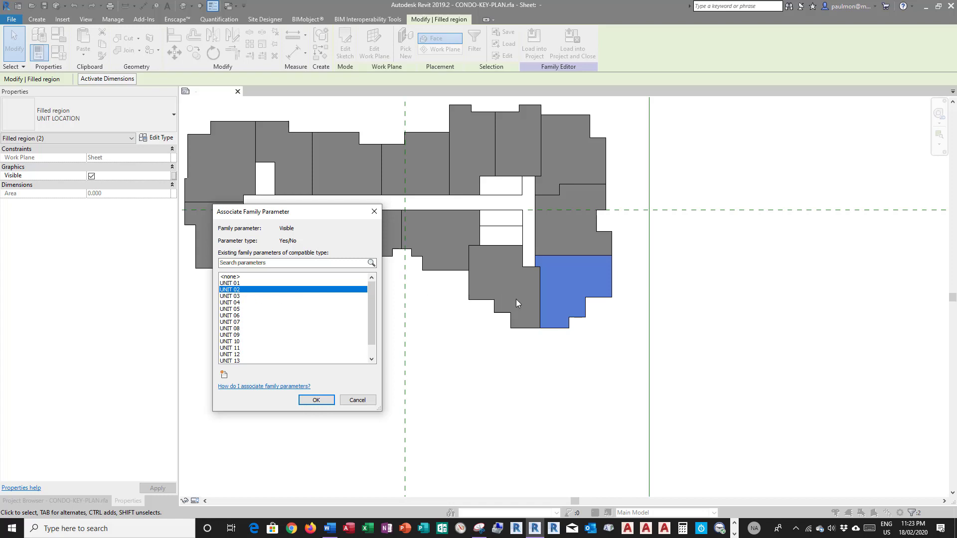
click(316, 400)
click(511, 401)
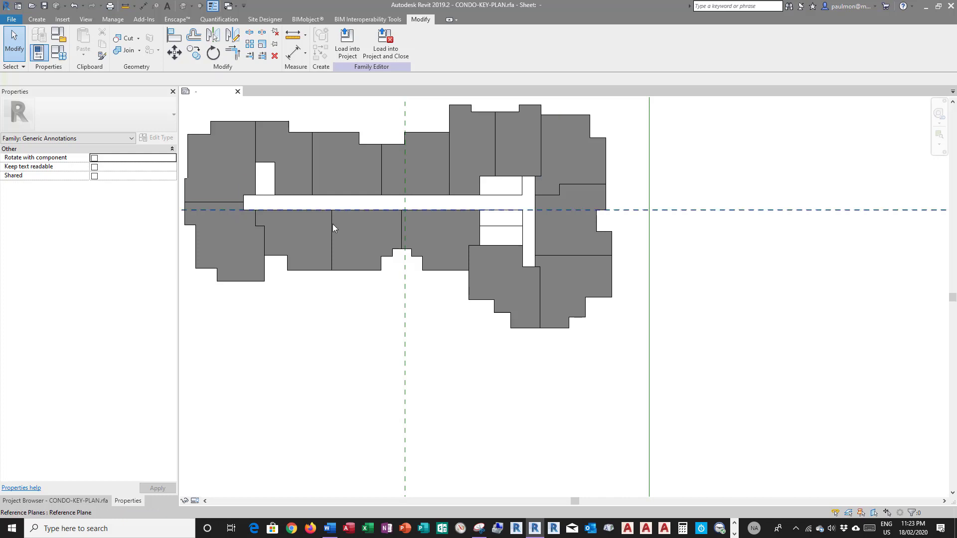
- Check which visibility parameters are associated with the lower-left corner unit's filled region and the one beside it
click(574, 188)
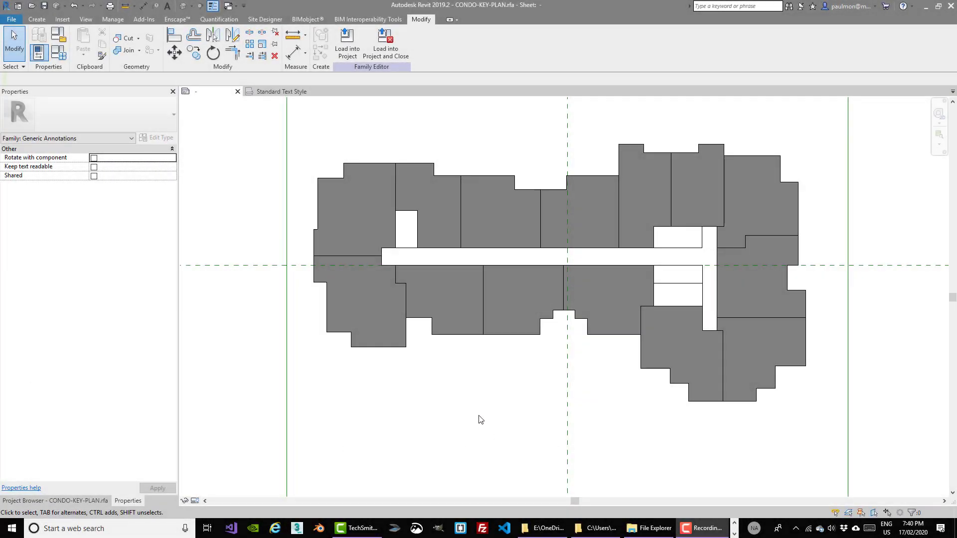
click(442, 337)
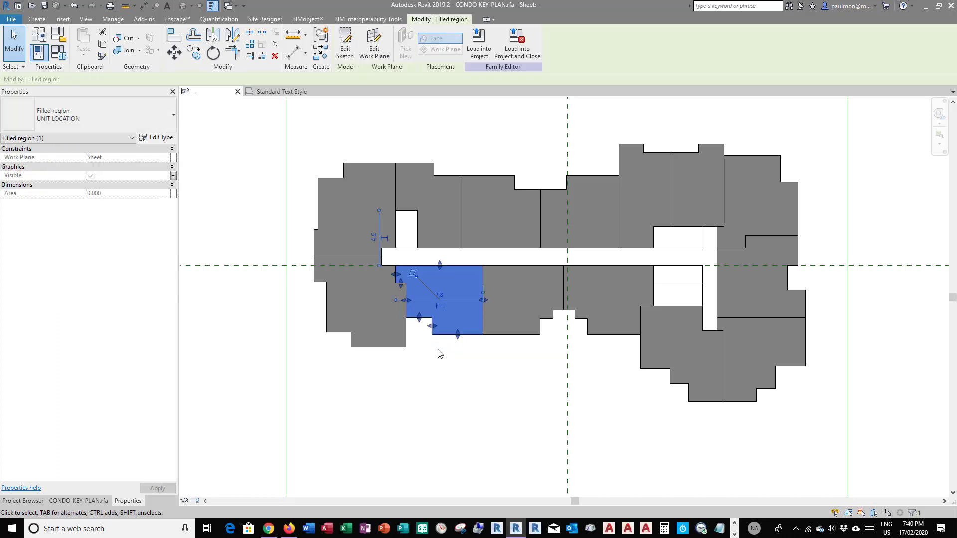
click(172, 176)
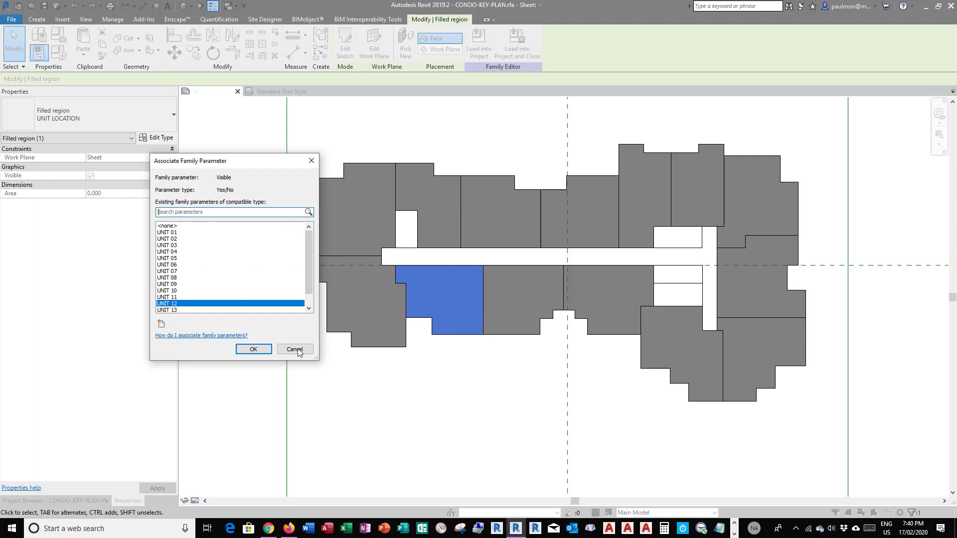
click(426, 390)
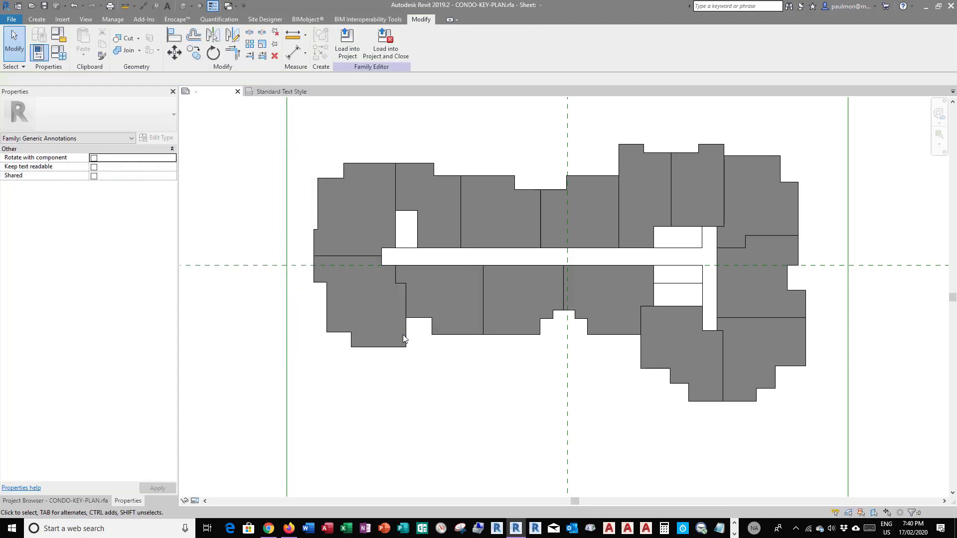
click(407, 339)
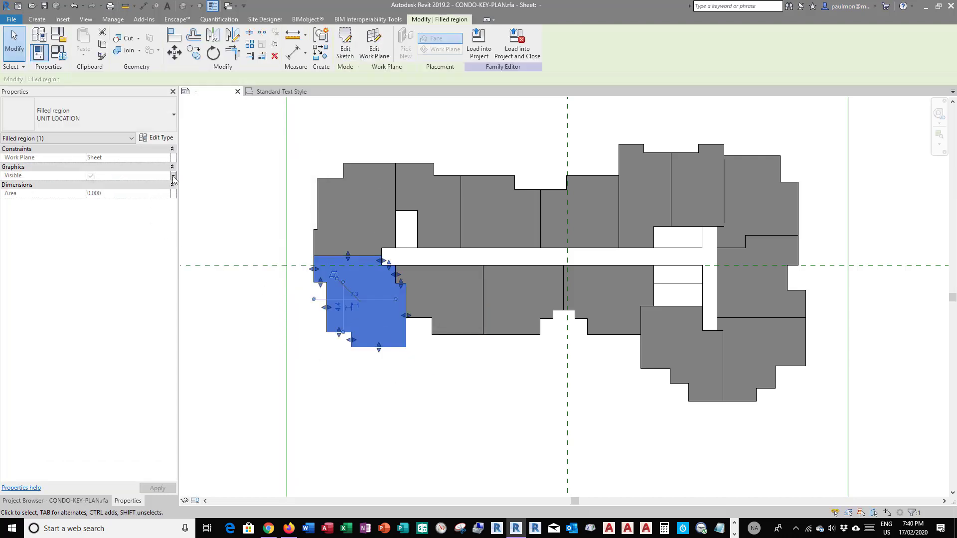
click(173, 179)
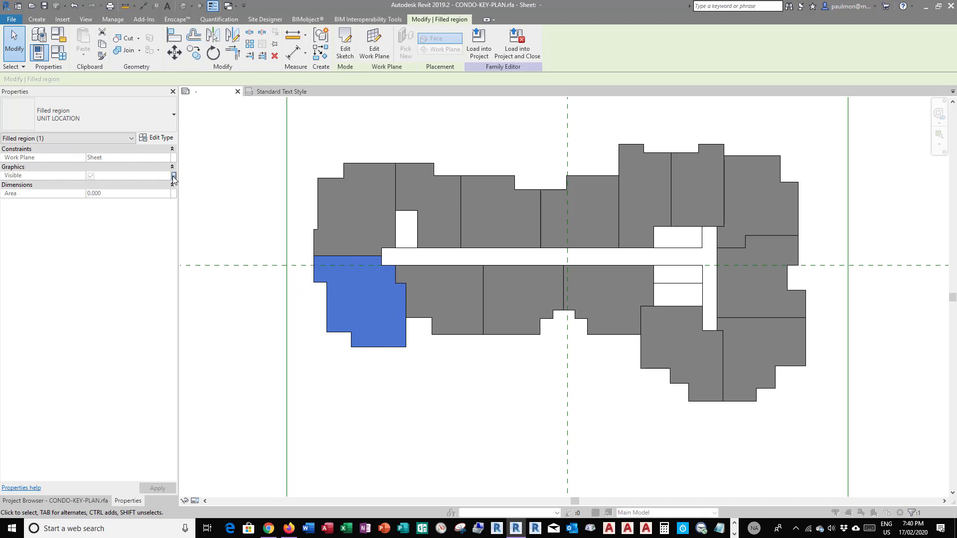
click(179, 296)
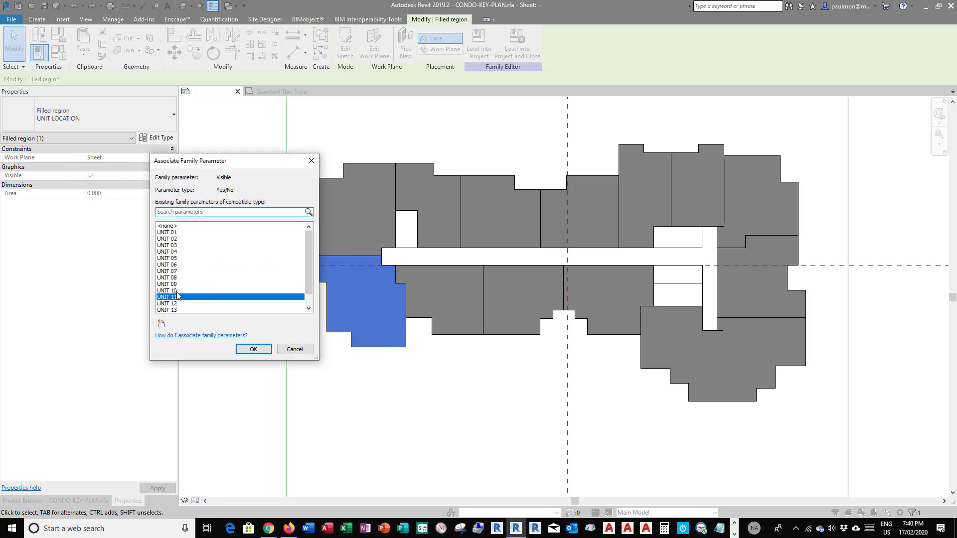
click(253, 349)
click(459, 414)
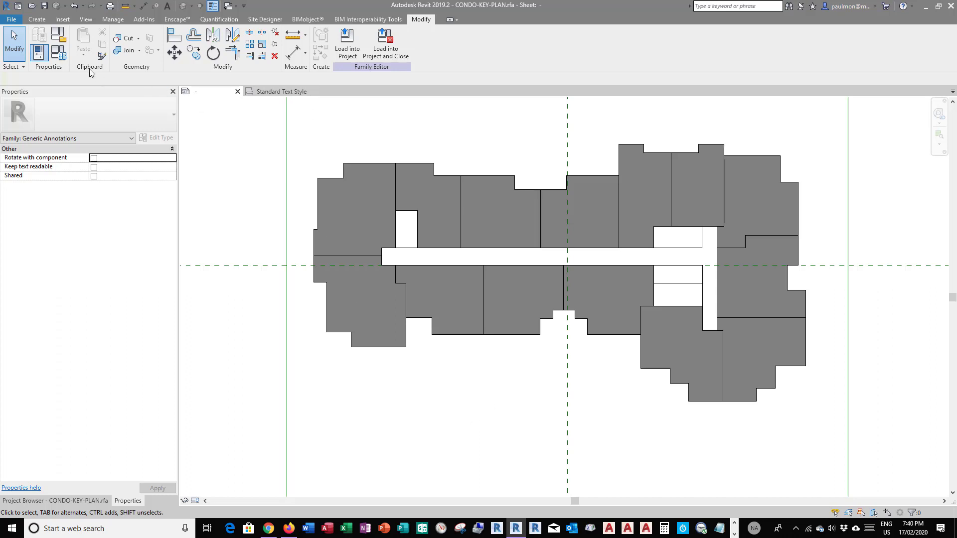
- Open the family types without saving the project and create a new type named UNIT 01
click(60, 52)
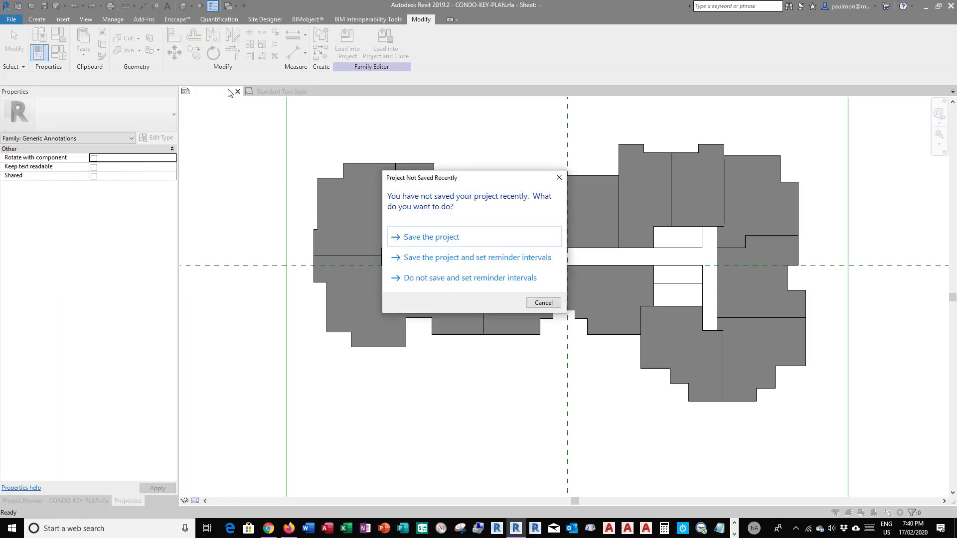
click(559, 178)
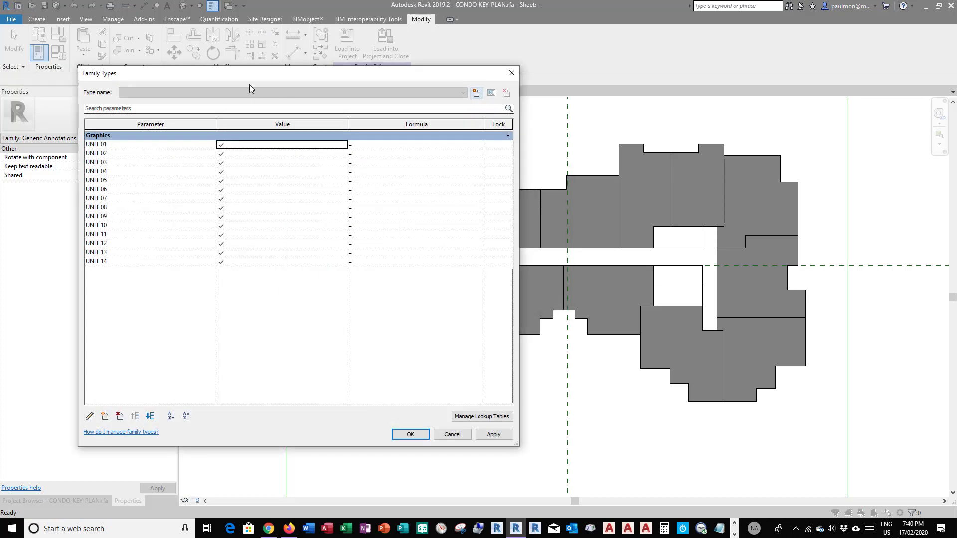
drag(249, 79, 244, 119)
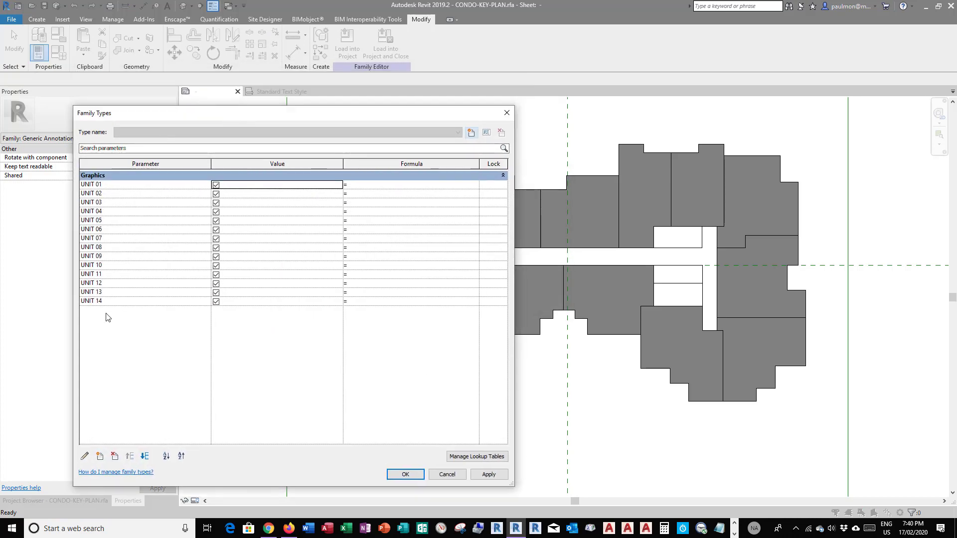
click(471, 132)
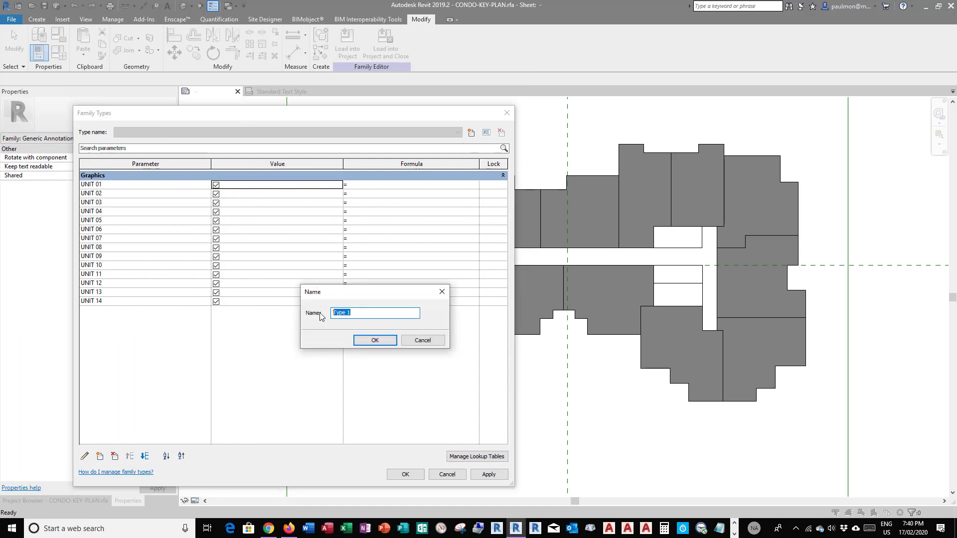
text(UNI)
click(376, 341)
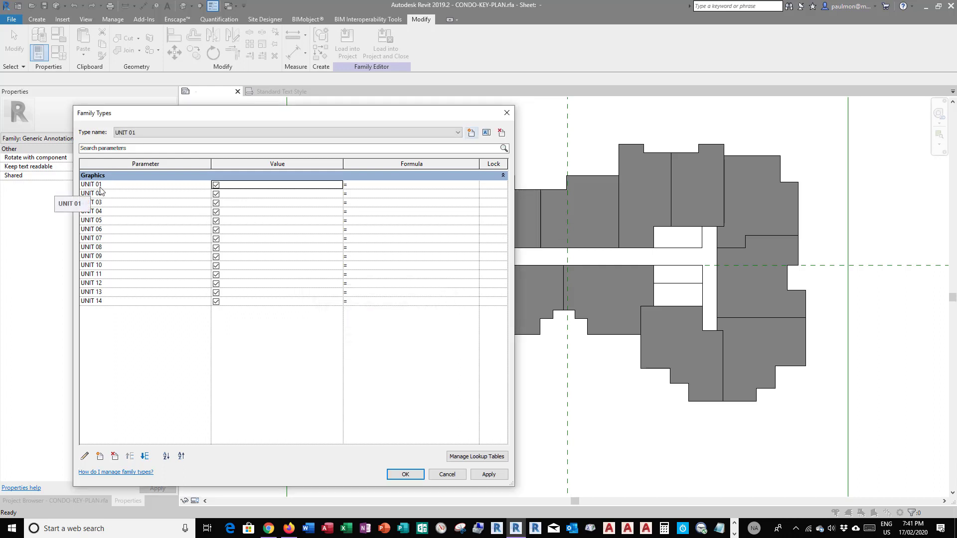
- For the UNIT 01 type, turn off the UNIT 02 through UNIT 14 parameters, leaving only UNIT 01 on
click(216, 193)
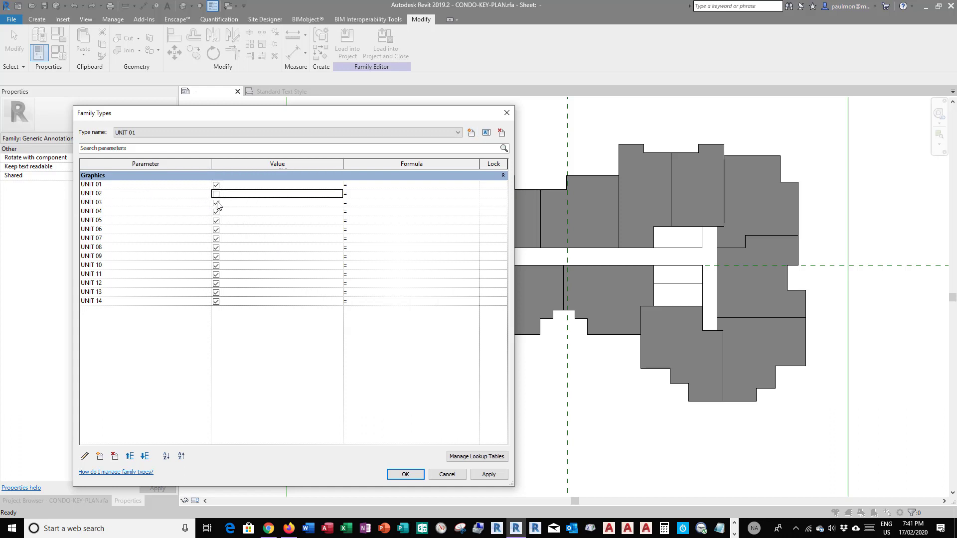
click(216, 203)
click(216, 211)
click(216, 222)
click(216, 231)
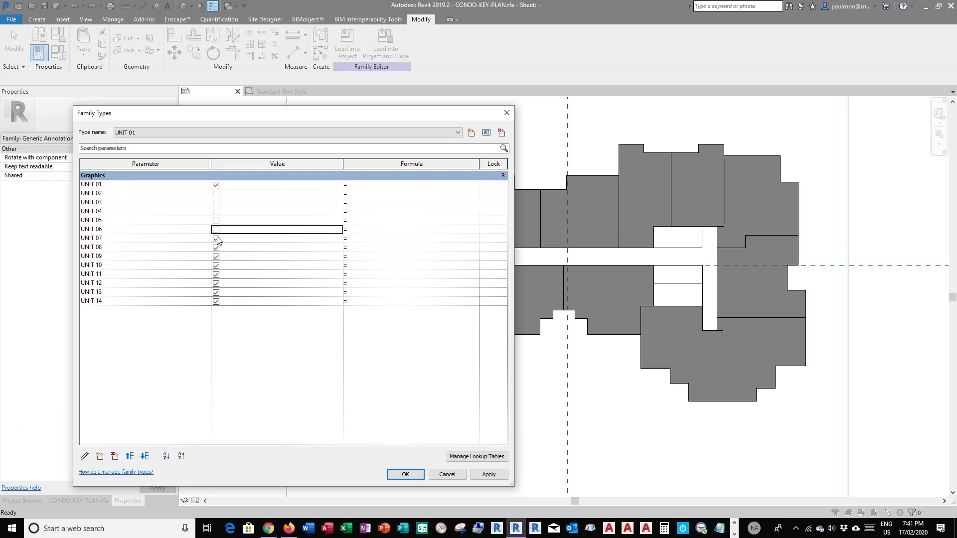
click(216, 240)
click(216, 248)
click(217, 257)
click(216, 266)
click(217, 274)
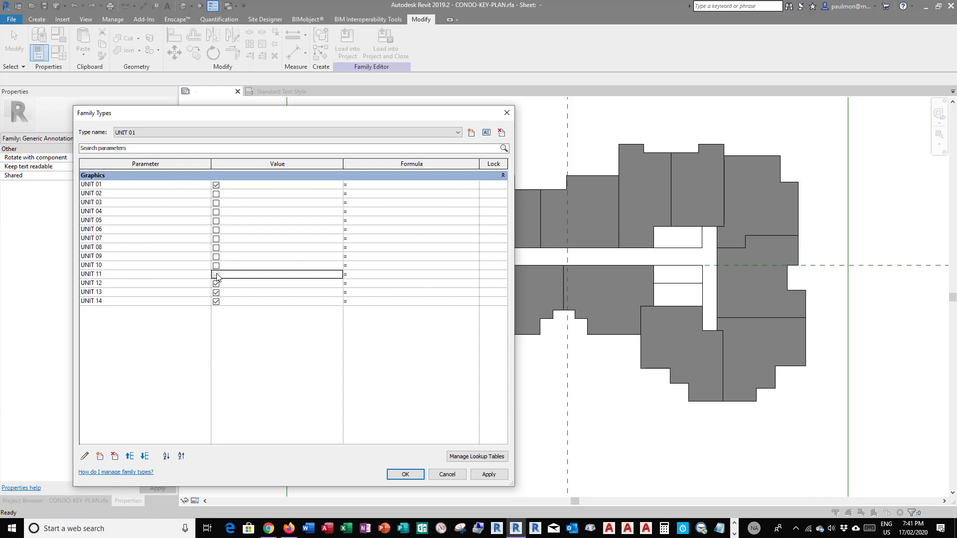
click(216, 284)
click(216, 292)
click(216, 302)
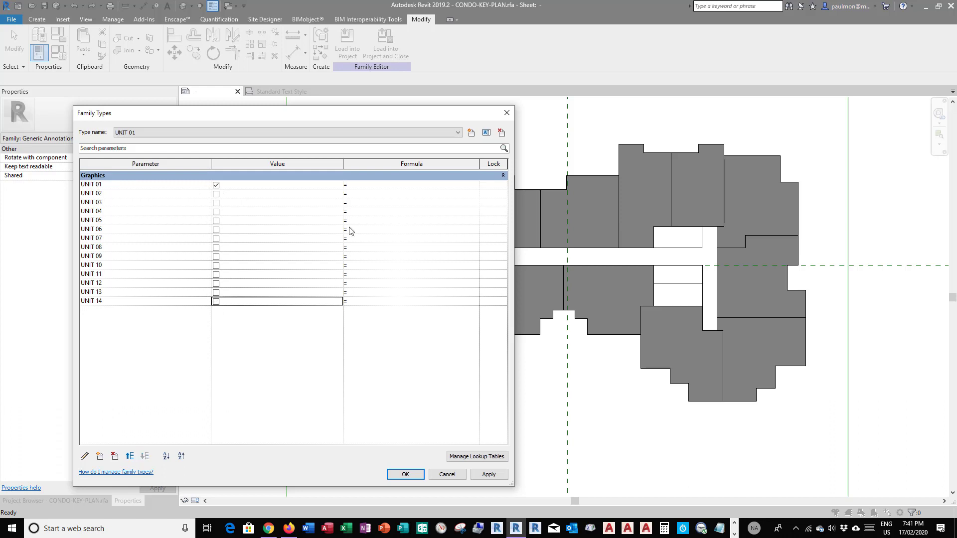
- Create a family type named UNIT 02 with the UNIT 02 parameter turned on and UNIT 01 turned off
click(471, 133)
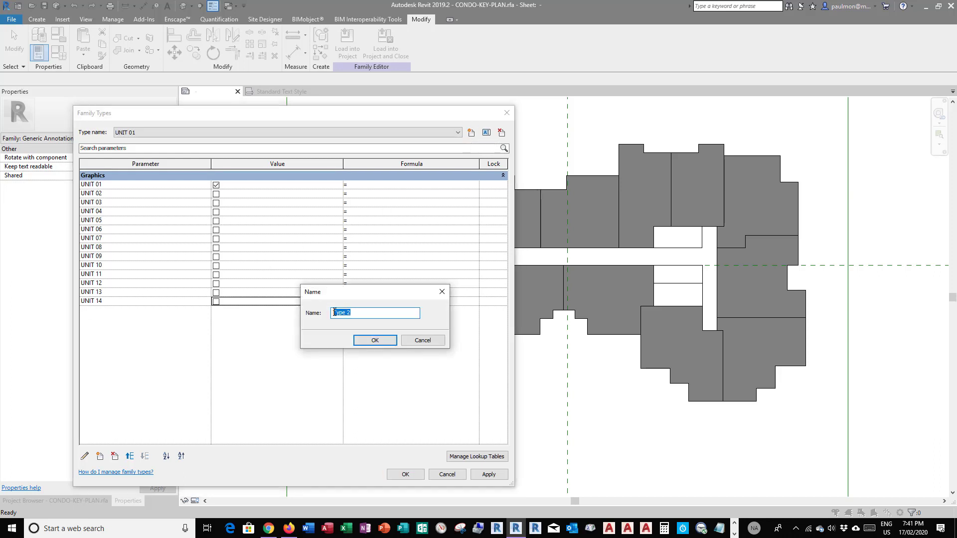
text(UNI)
click(375, 340)
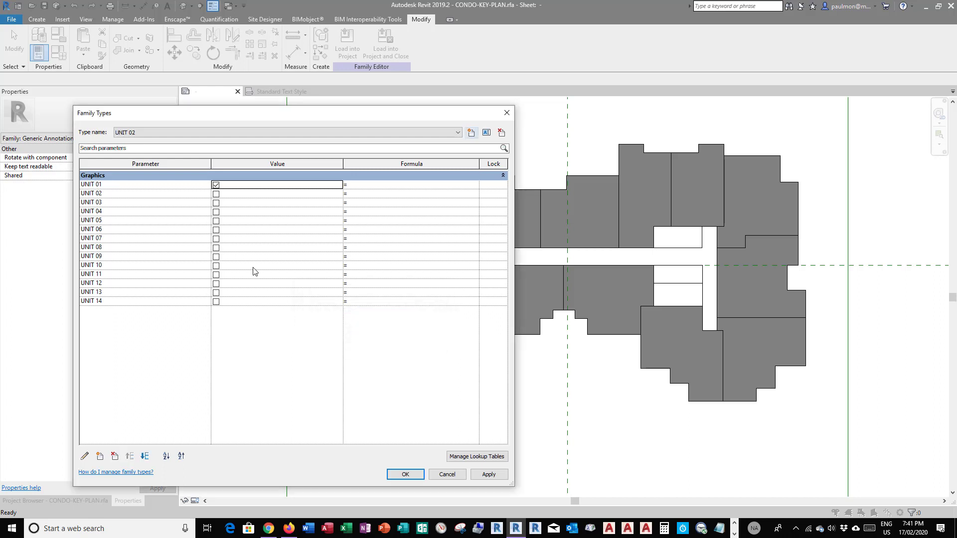
click(216, 194)
click(216, 185)
- Create a family type named UNIT 03 with the UNIT 03 parameter turned on and UNIT 02 turned off
click(471, 132)
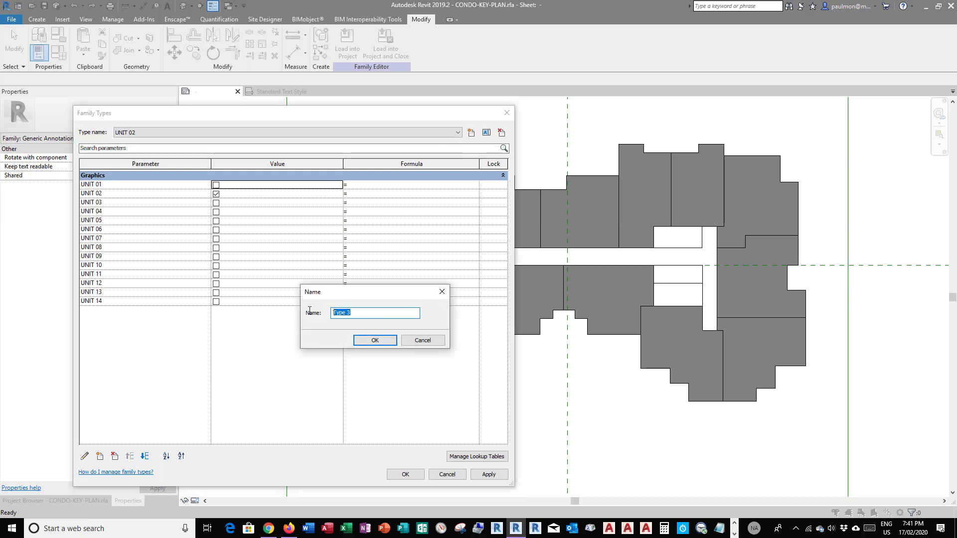
text(UNIT 0)
text(2)
text(3)
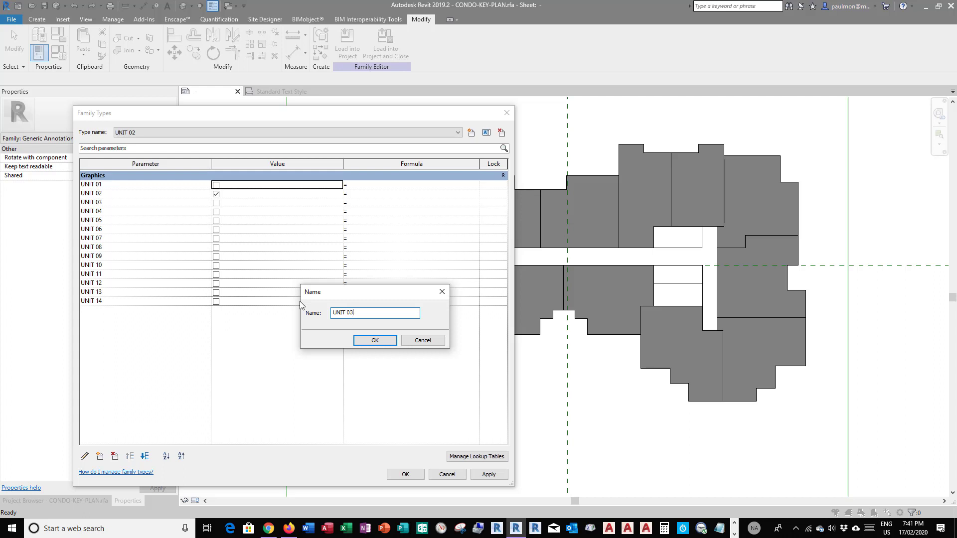
click(371, 340)
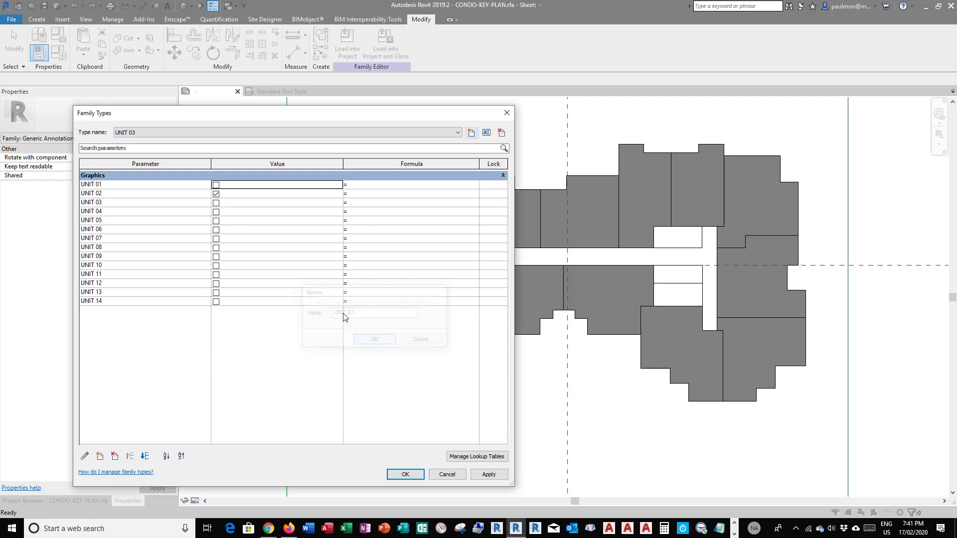
click(217, 194)
click(216, 203)
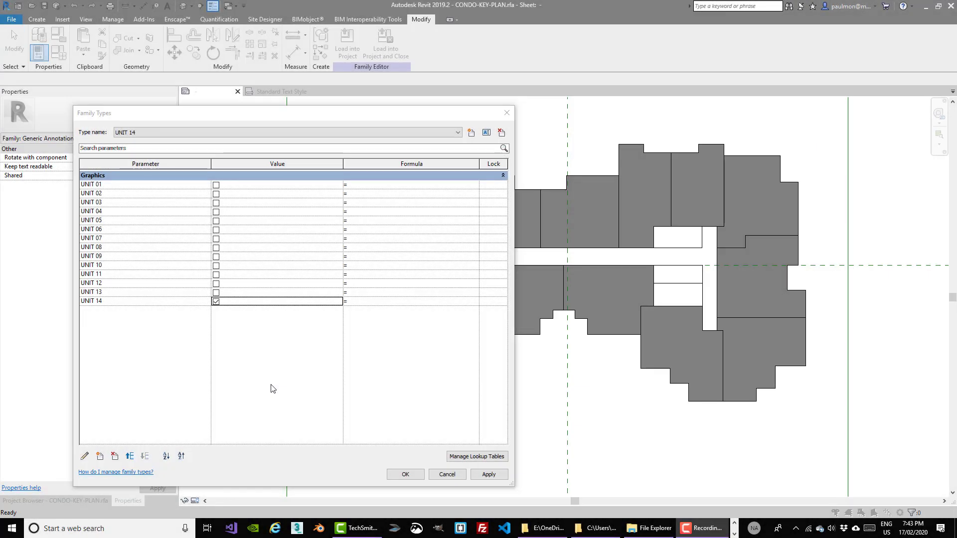
- Review the parameter values of the family types one by one, starting with UNIT 01, UNIT 02 and UNIT 03
click(190, 132)
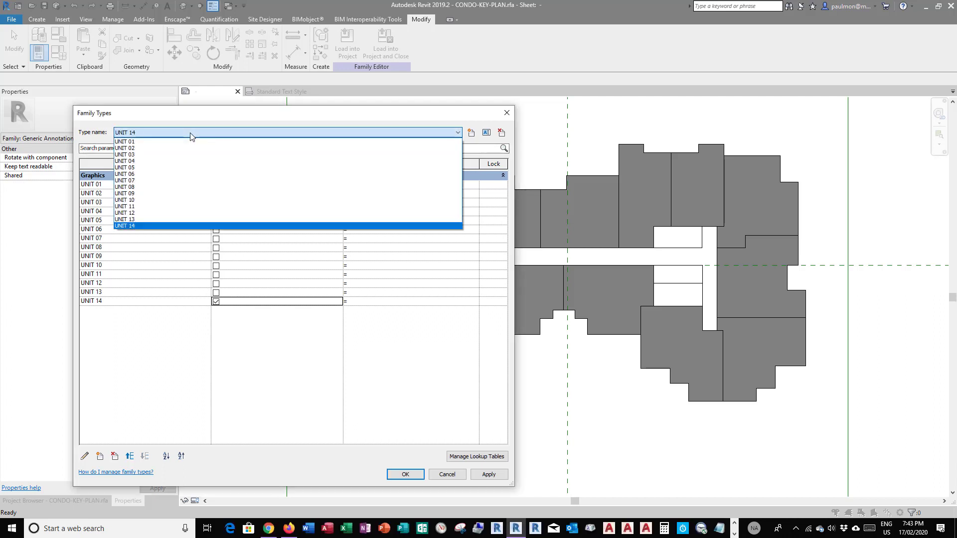
click(147, 142)
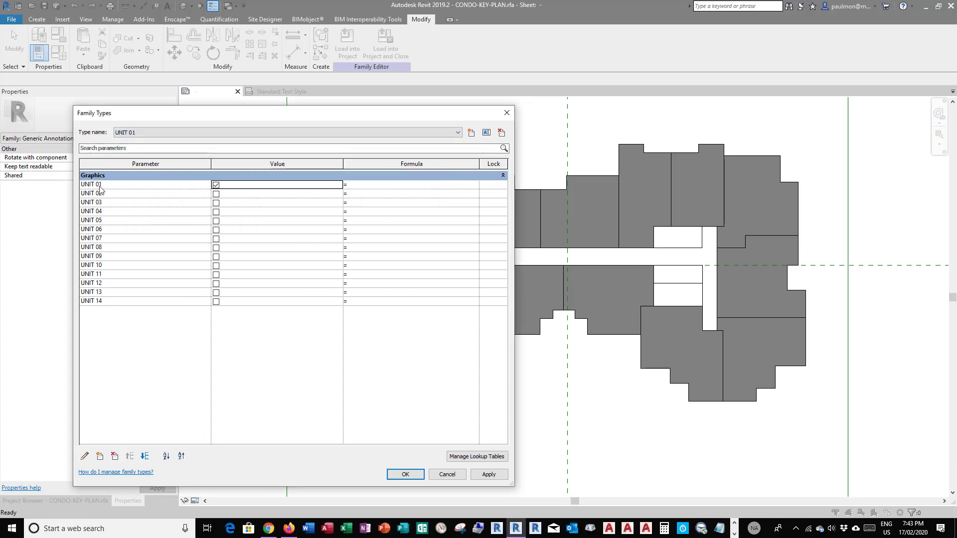
click(172, 133)
click(165, 148)
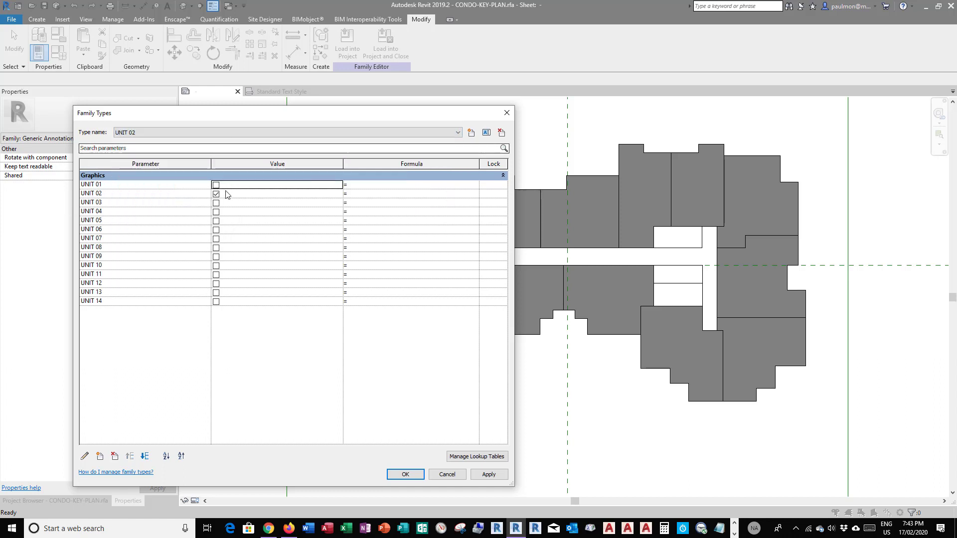
click(172, 133)
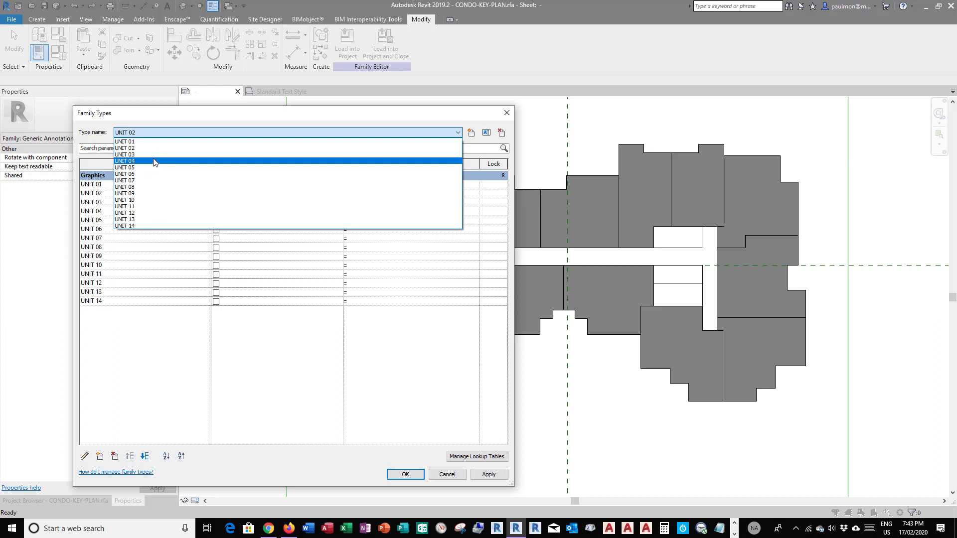
click(155, 155)
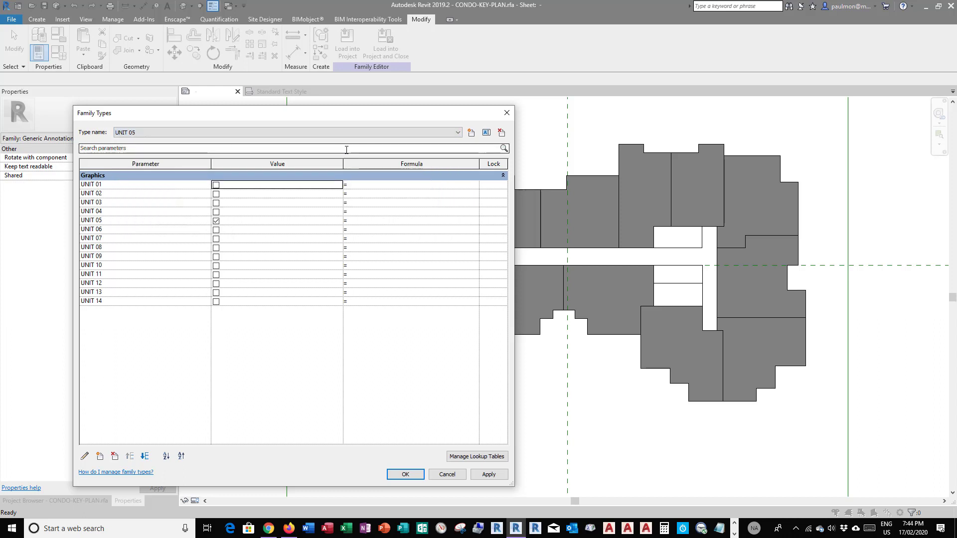
- Review the parameter values of the remaining family types from UNIT 05 onward and accept the family types
key(Down)
key(Down)
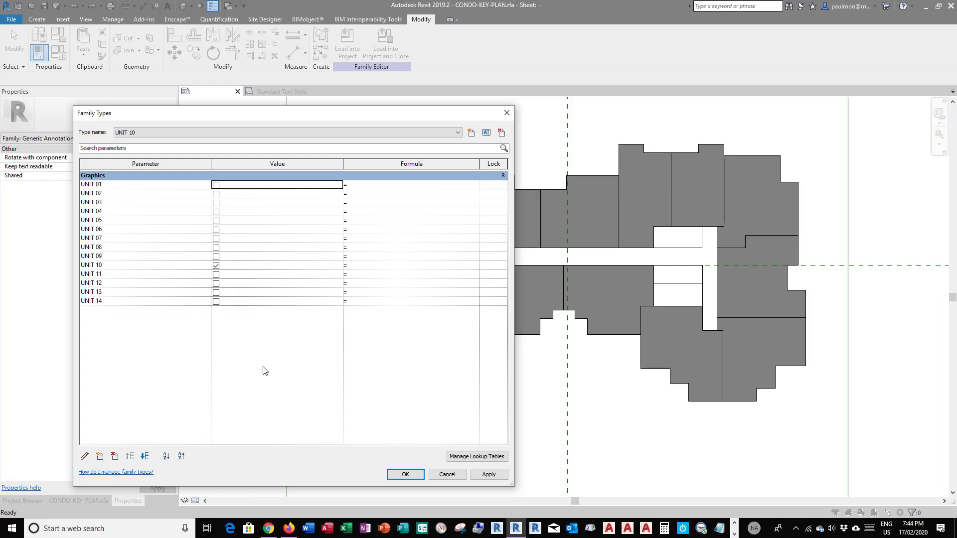
key(Down)
key(Down)
key(Down)
key(Down)
click(409, 474)
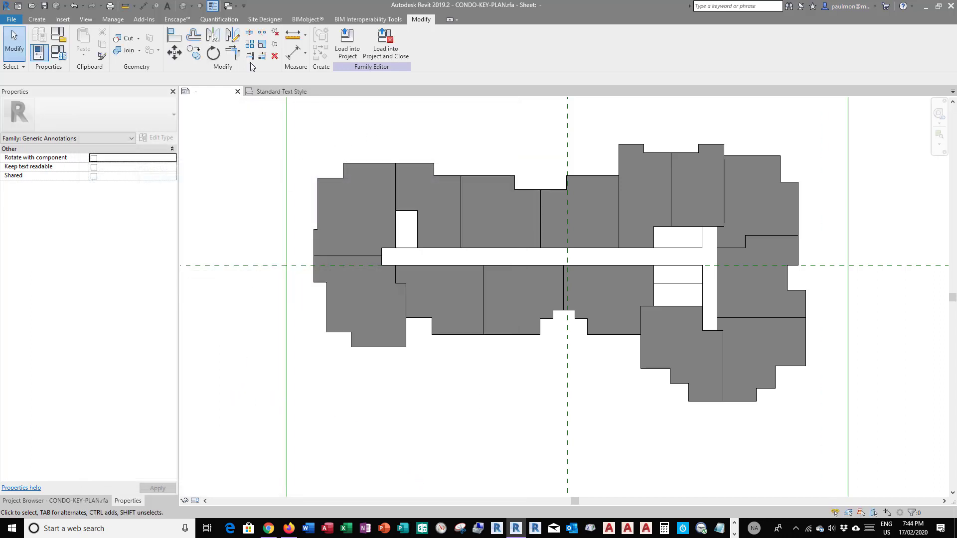
- Create a new project and open its sheet A101 - Unnamed
click(11, 19)
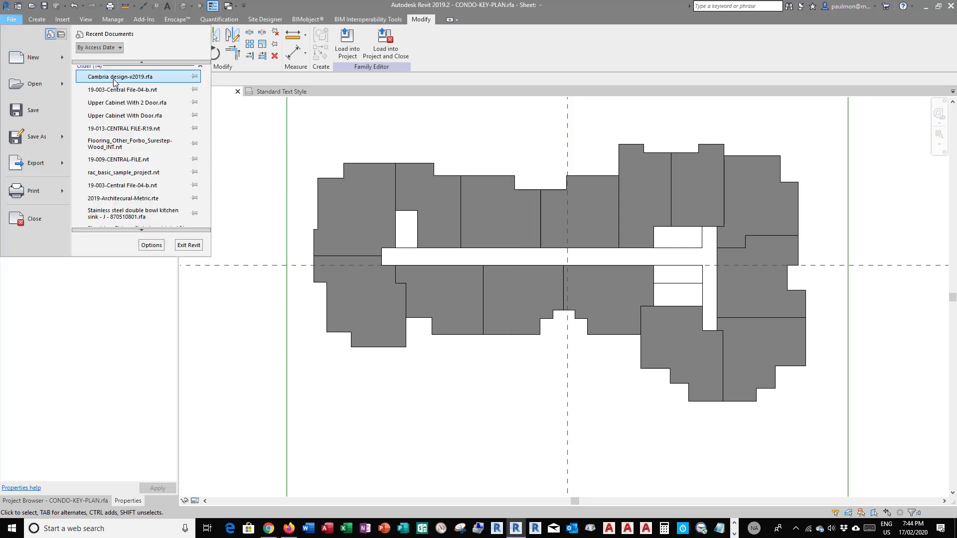
mouse_move(63, 59)
click(103, 60)
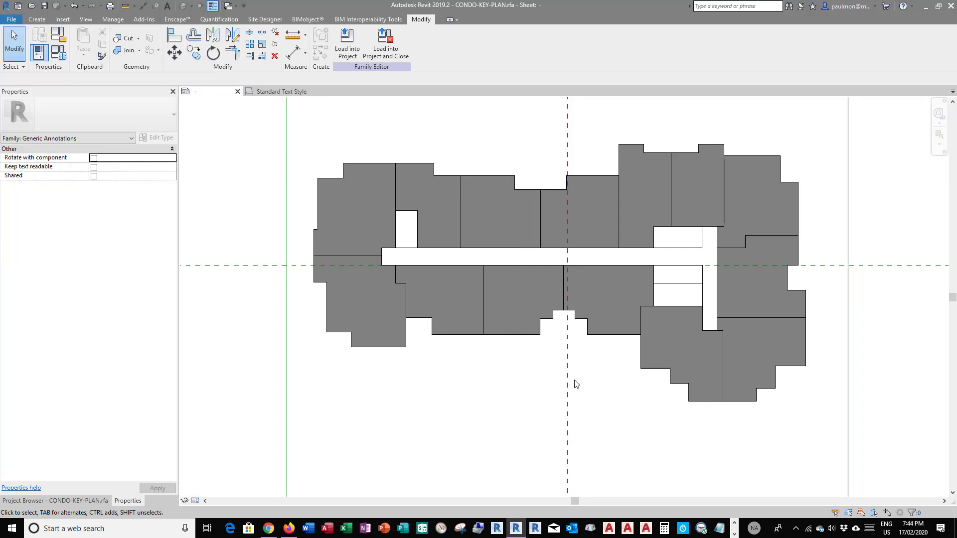
click(453, 301)
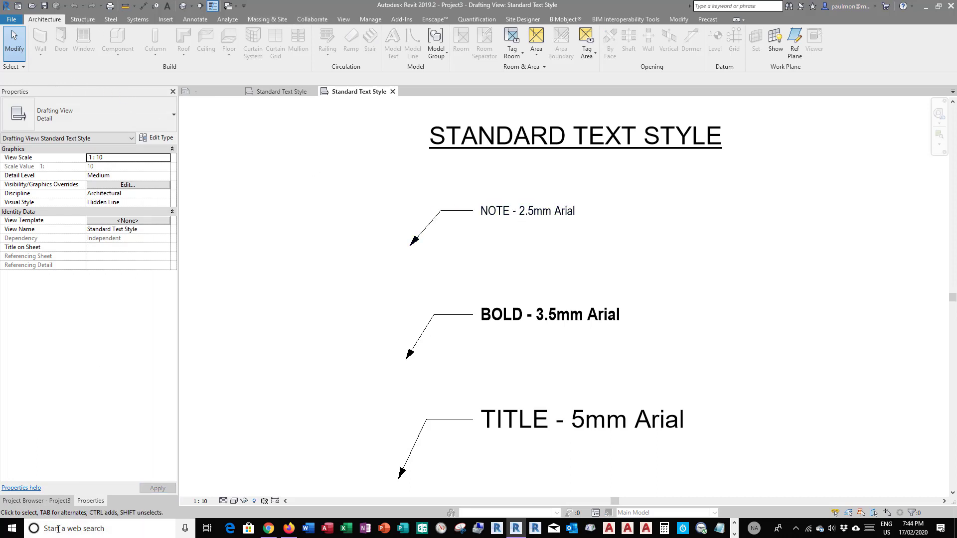
click(54, 501)
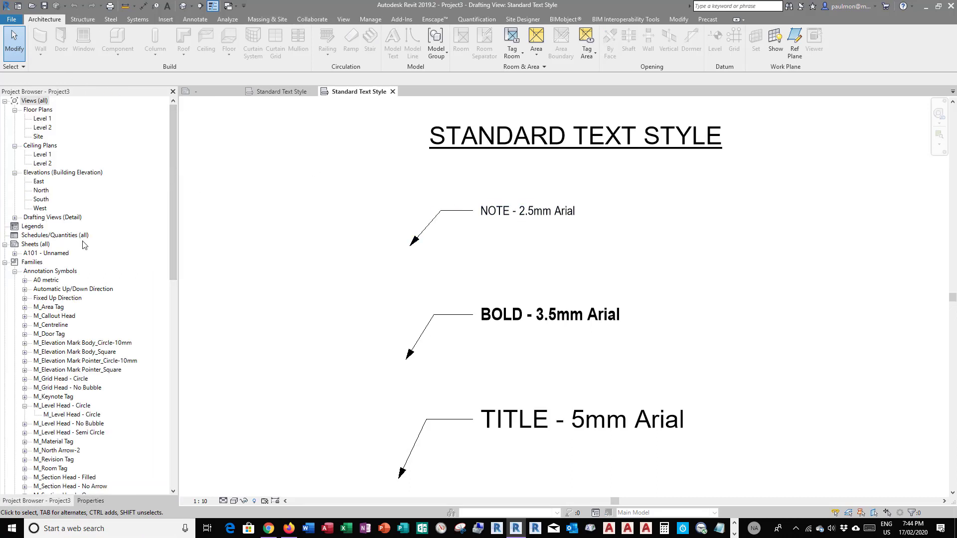
click(52, 253)
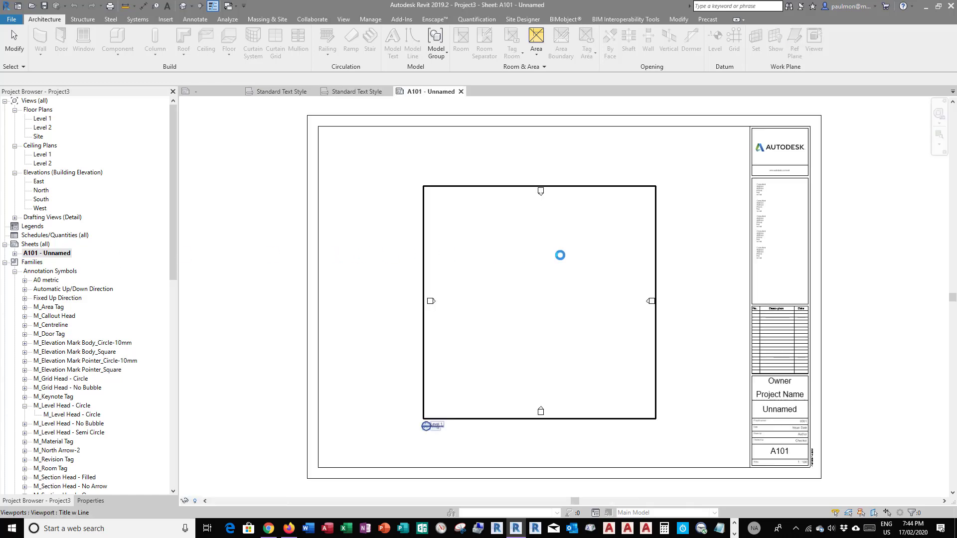
- Return to the CONDO-KEY-PLAN family and load it into Project3 only, leaving Project2 out
key(ctrl+Tab)
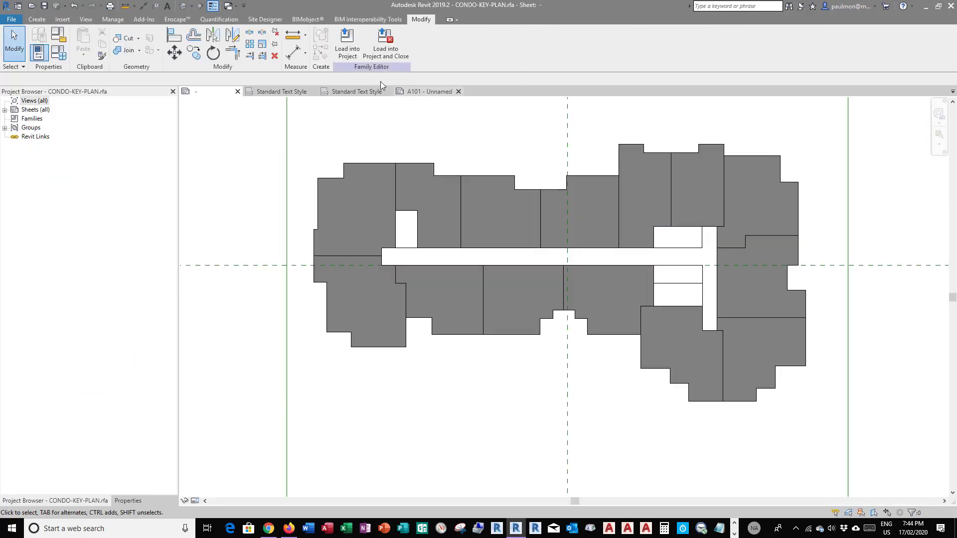
click(347, 42)
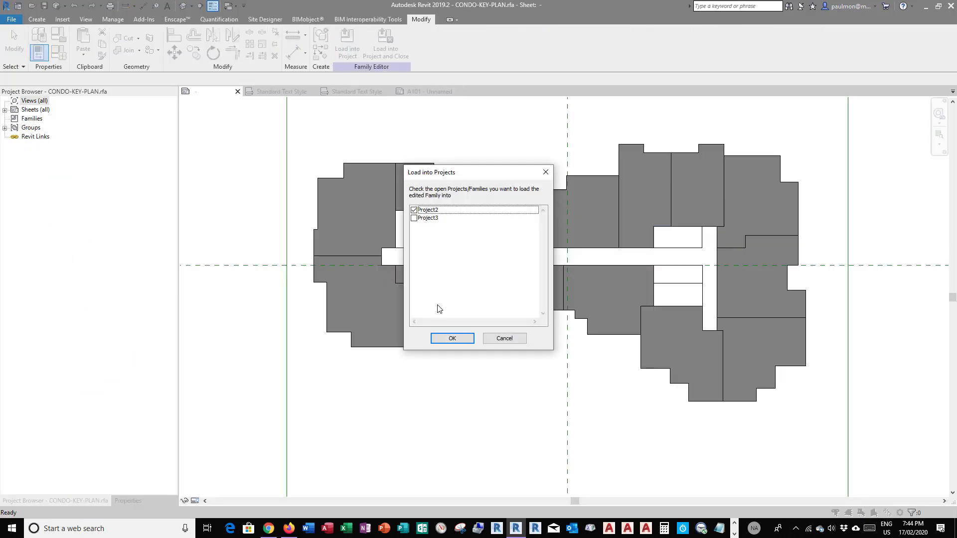
click(414, 218)
click(414, 211)
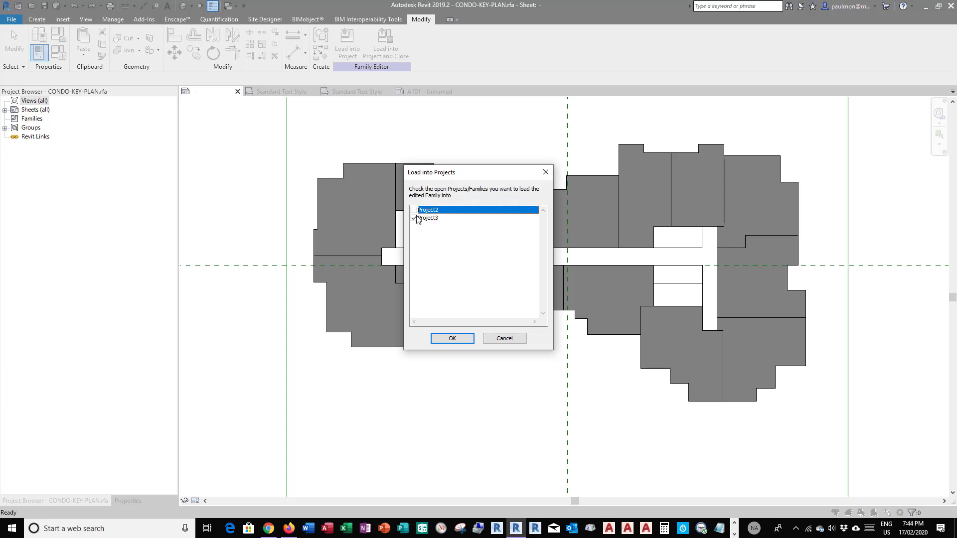
click(456, 341)
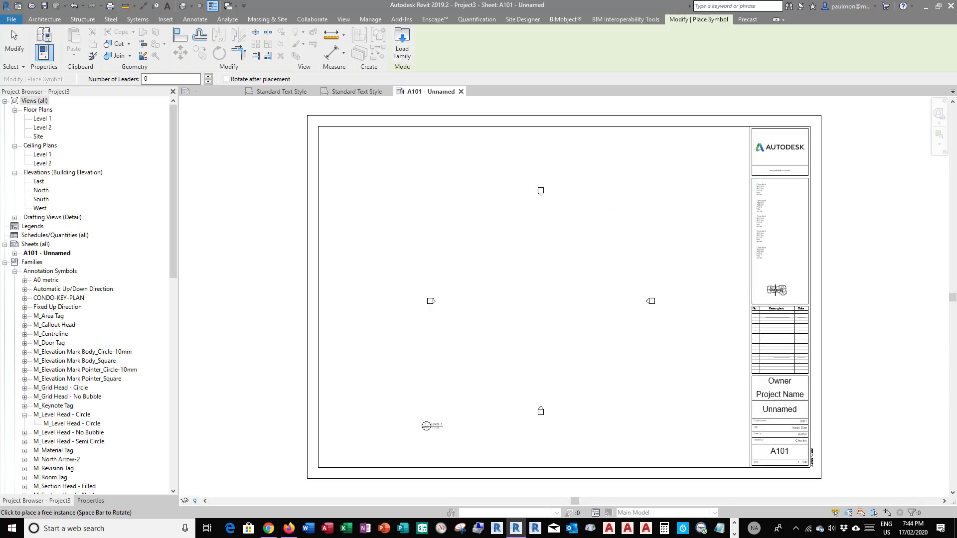
- Place one key plan symbol in the title block of sheet A101, between the consultant details and the revision table
scroll(777, 290, up, 5)
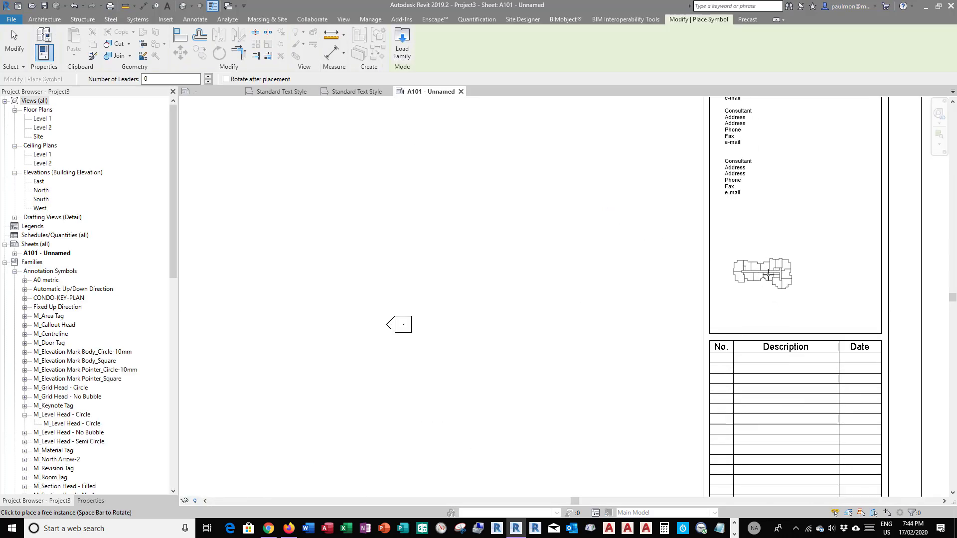
click(760, 277)
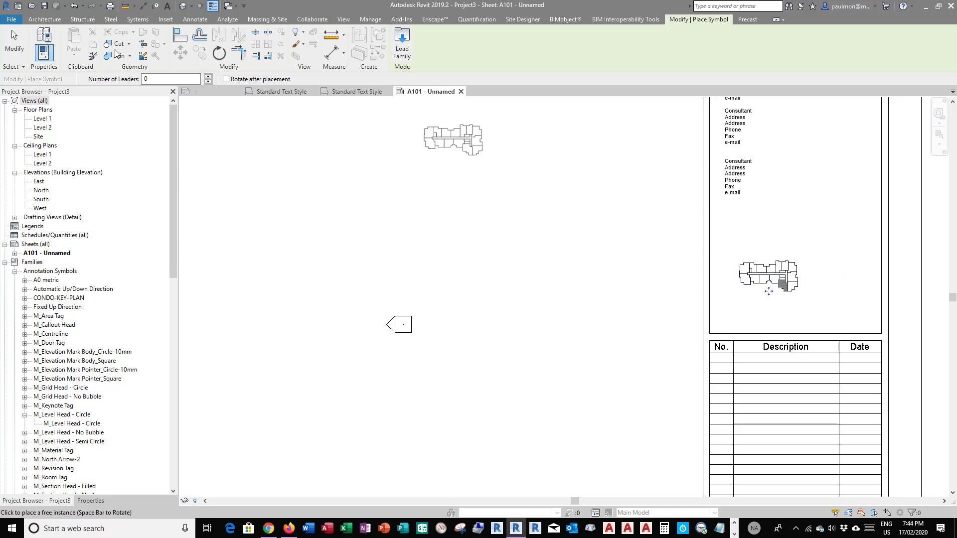
key(Escape)
key(Escape)
- Change the placed key plan symbol to the UNIT 02 type
scroll(797, 299, up, 4)
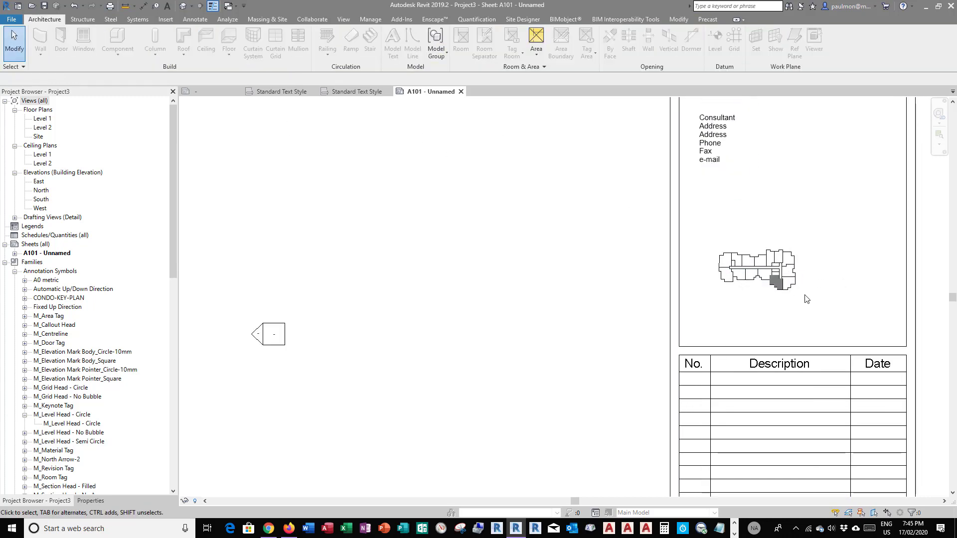
click(762, 258)
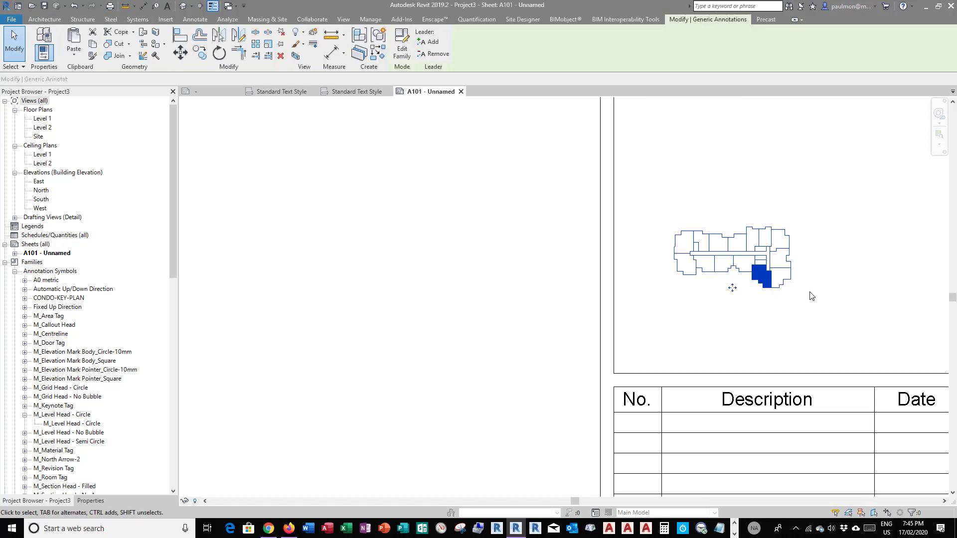
click(92, 502)
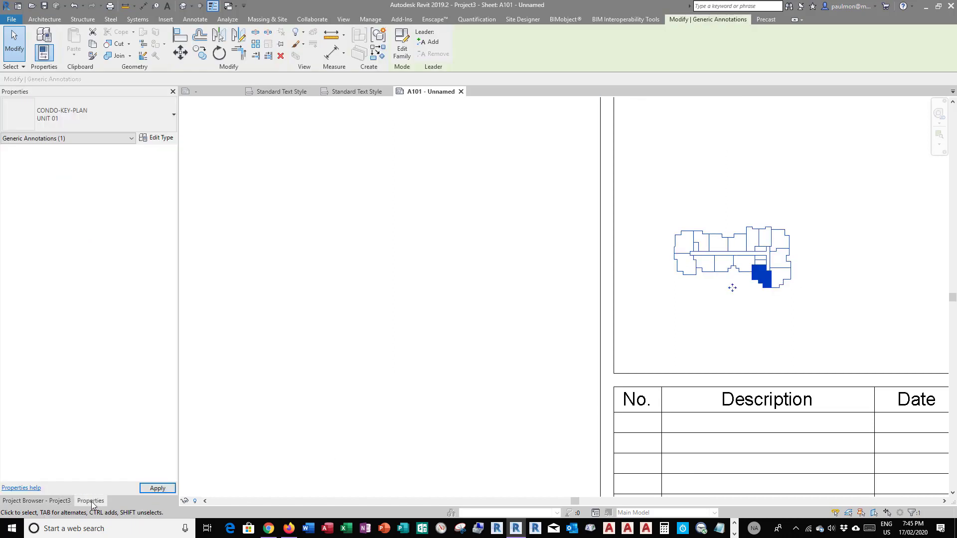
click(79, 118)
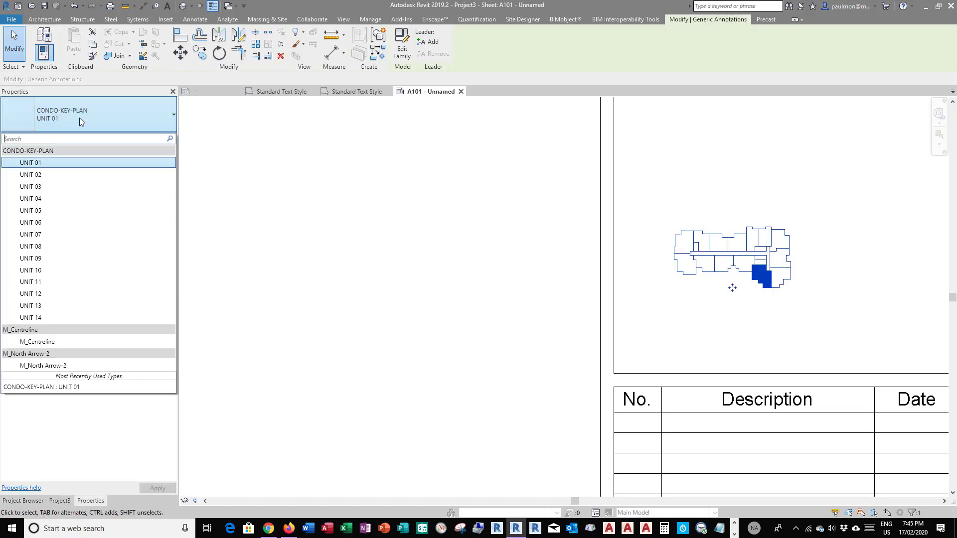
click(38, 171)
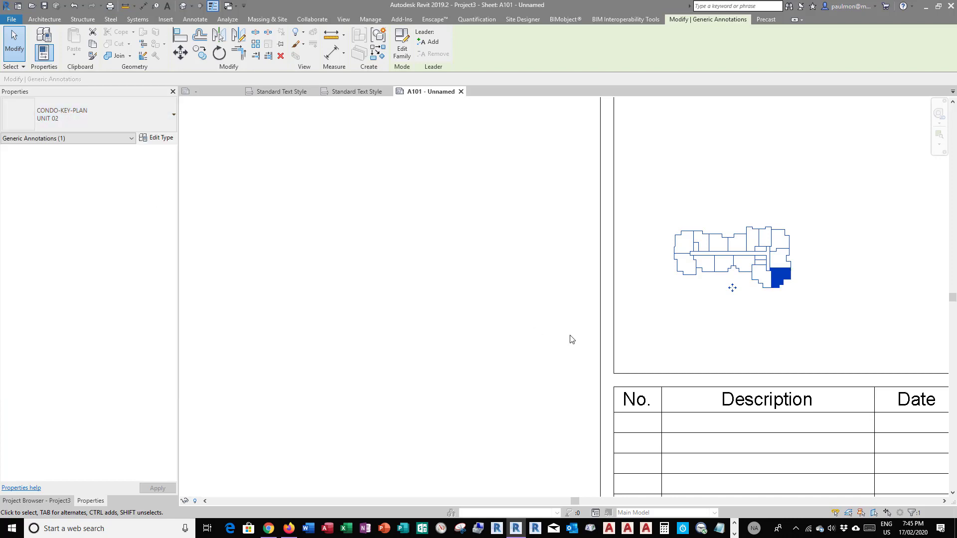
click(811, 314)
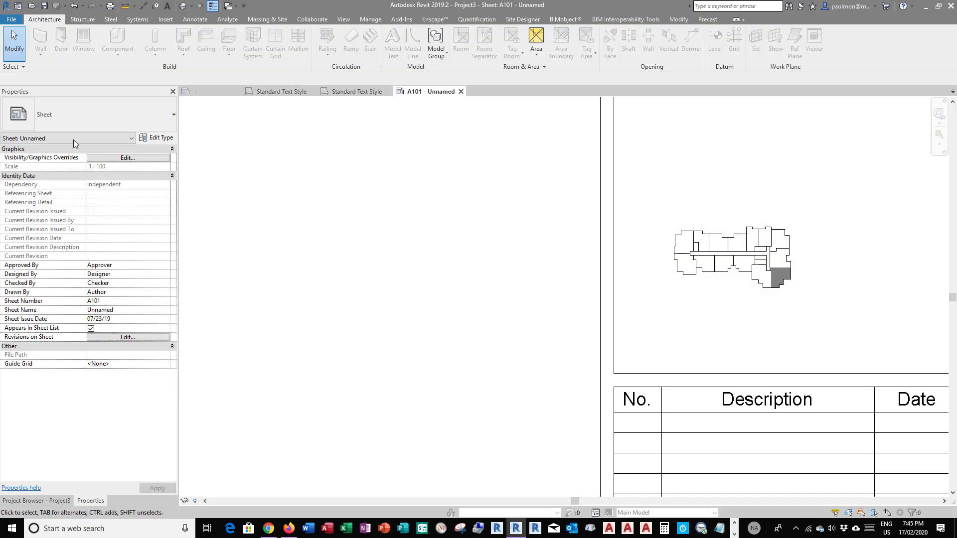
- Switch the key plan symbol on the sheet to the UNIT 09 type
click(74, 118)
click(655, 253)
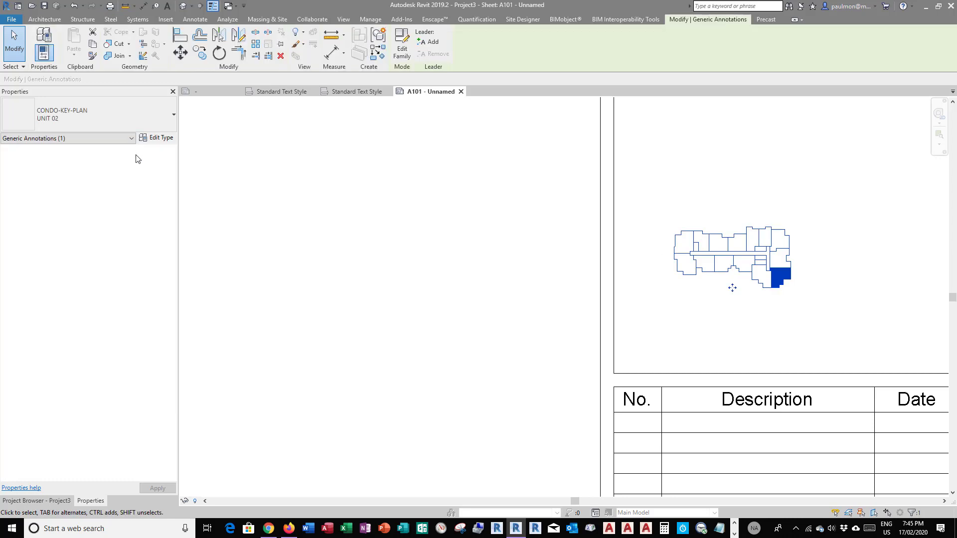
click(149, 125)
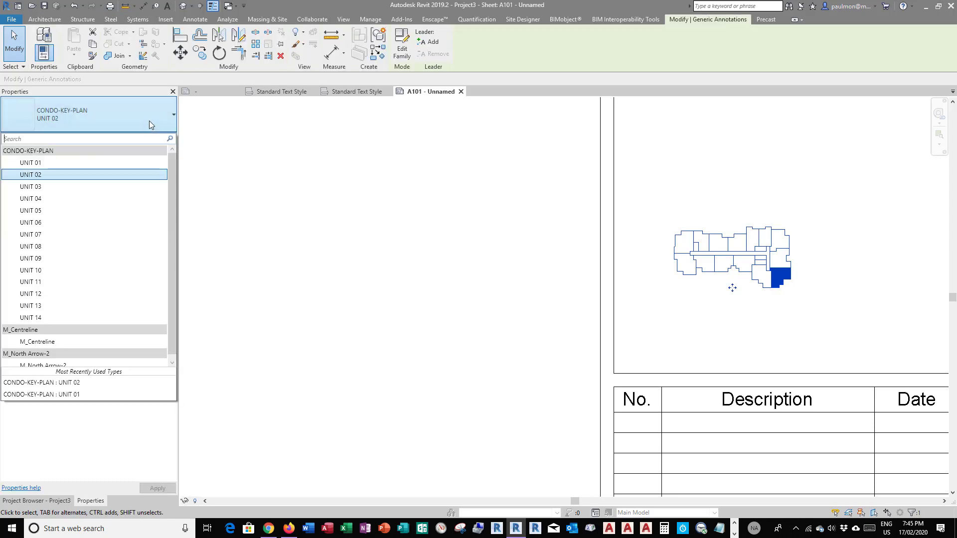
click(35, 258)
click(692, 325)
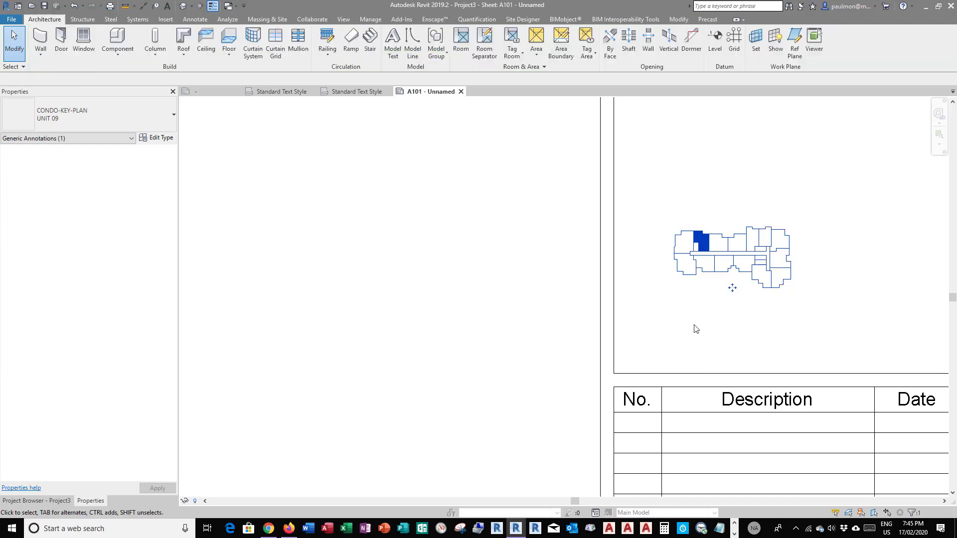
scroll(708, 247, up, 1)
scroll(708, 247, up, 1)
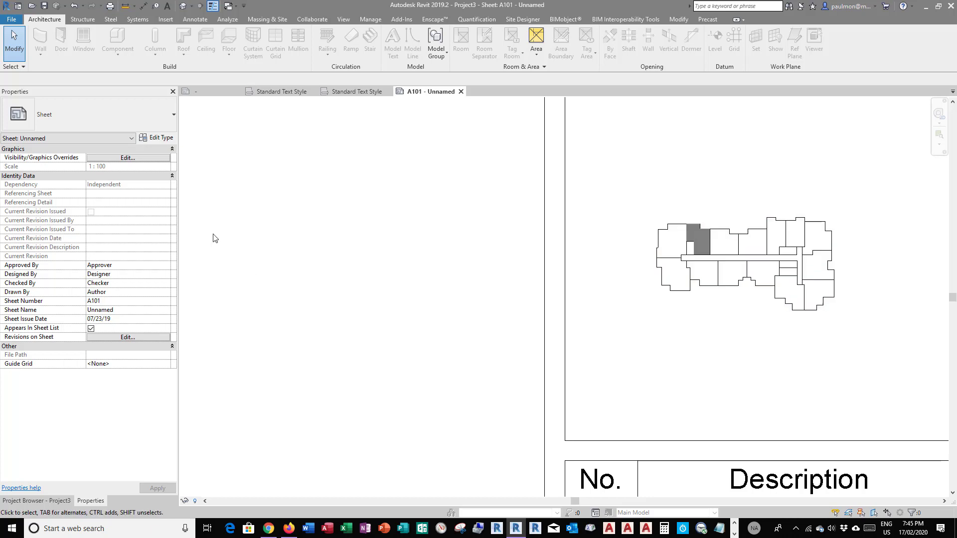
- Duplicate the key plan's UNIT 09 type as a new type named UNIT 07 & 08
click(727, 234)
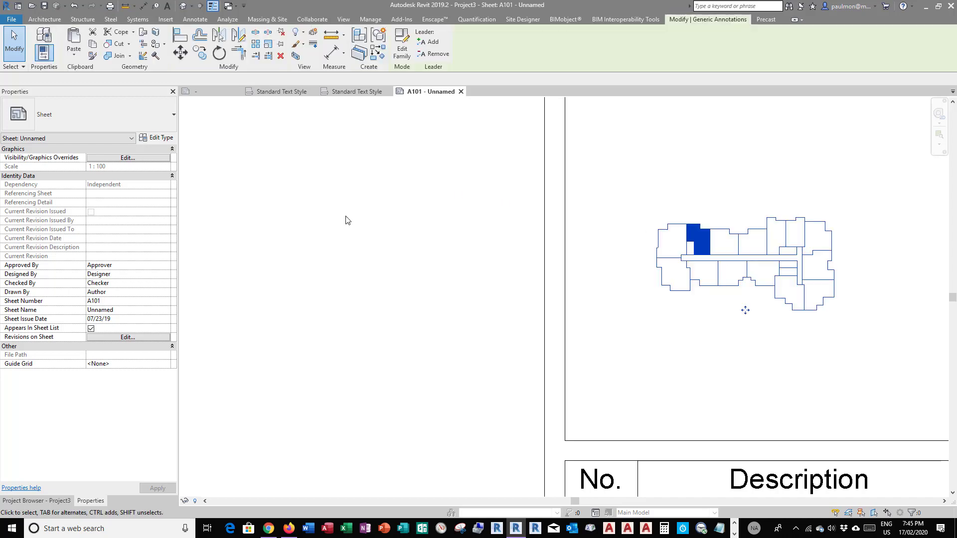
click(164, 141)
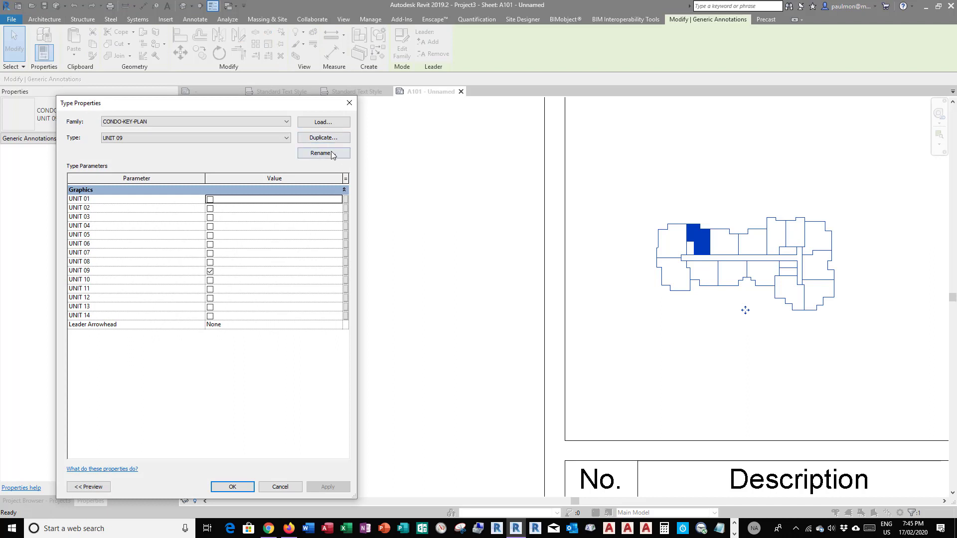
click(324, 139)
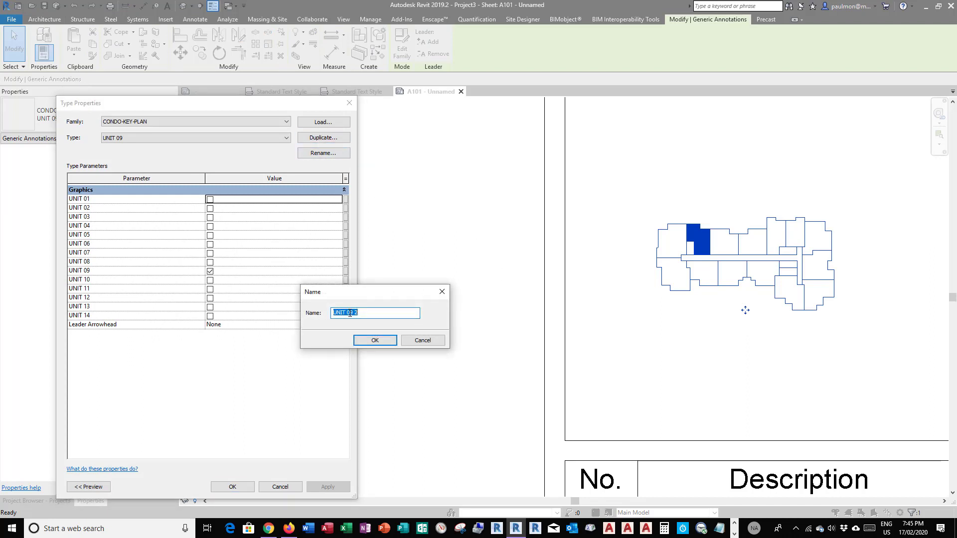
drag(349, 314, 367, 313)
click(375, 340)
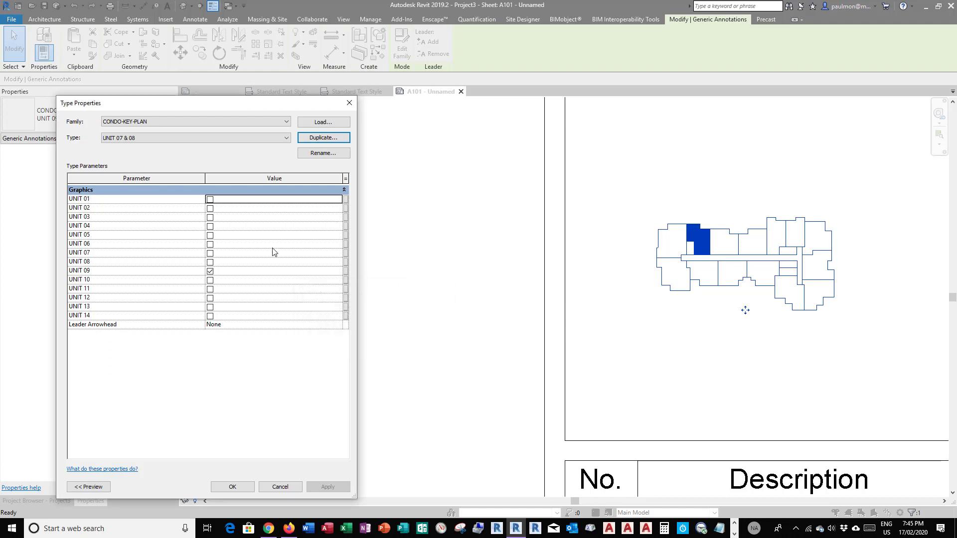
- For the UNIT 07 & 08 type, turn off UNIT 09, turn on UNIT 08 and UNIT 07, and apply it to the key plan
click(210, 272)
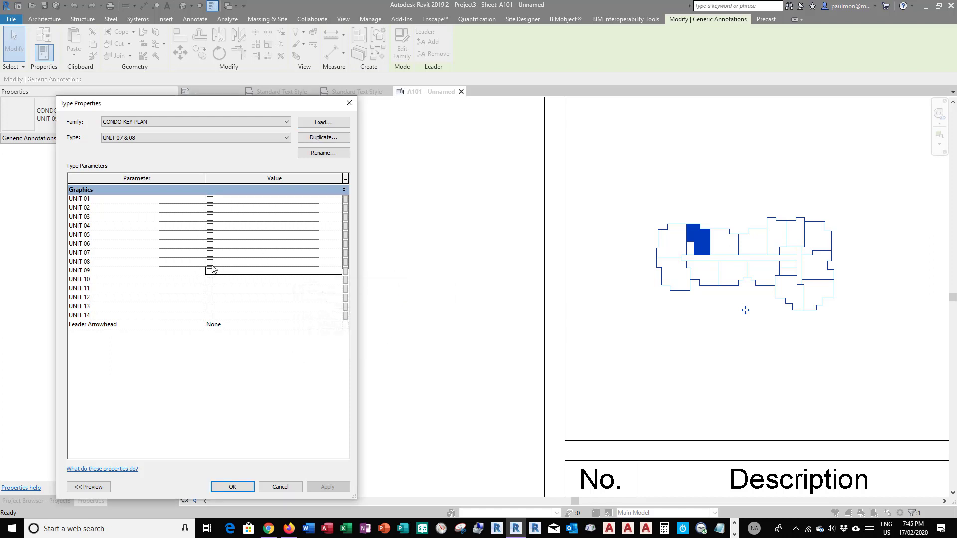
click(210, 262)
click(210, 254)
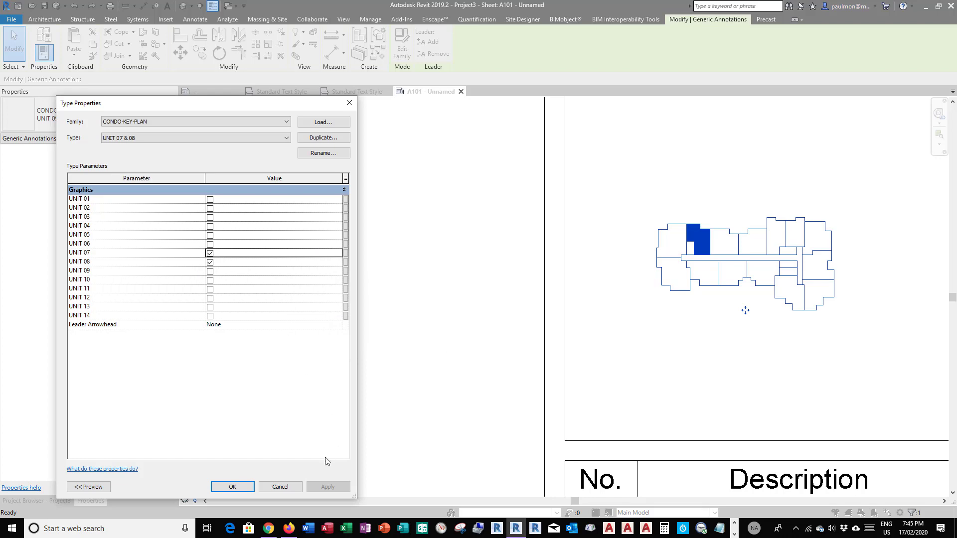
click(232, 487)
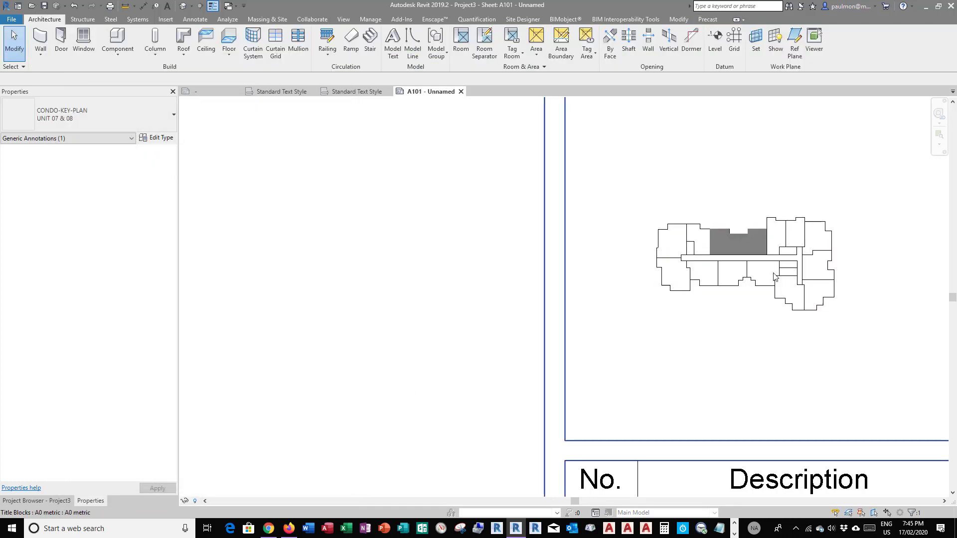
click(759, 299)
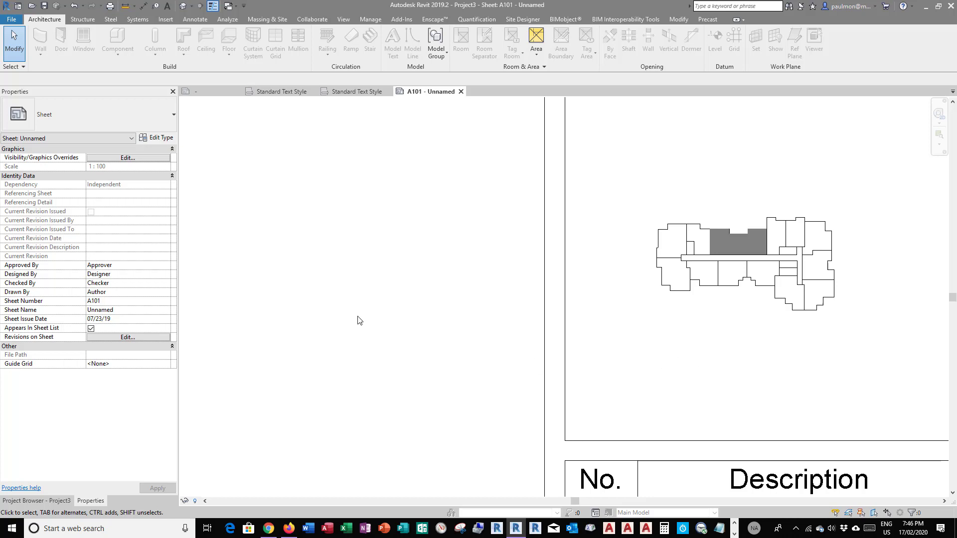
scroll(717, 312, down, 2)
scroll(731, 247, up, 4)
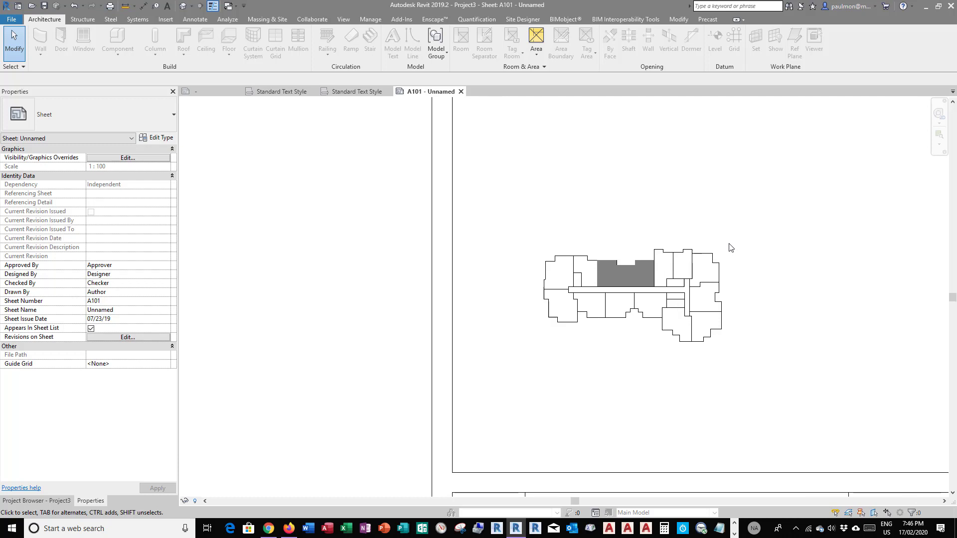